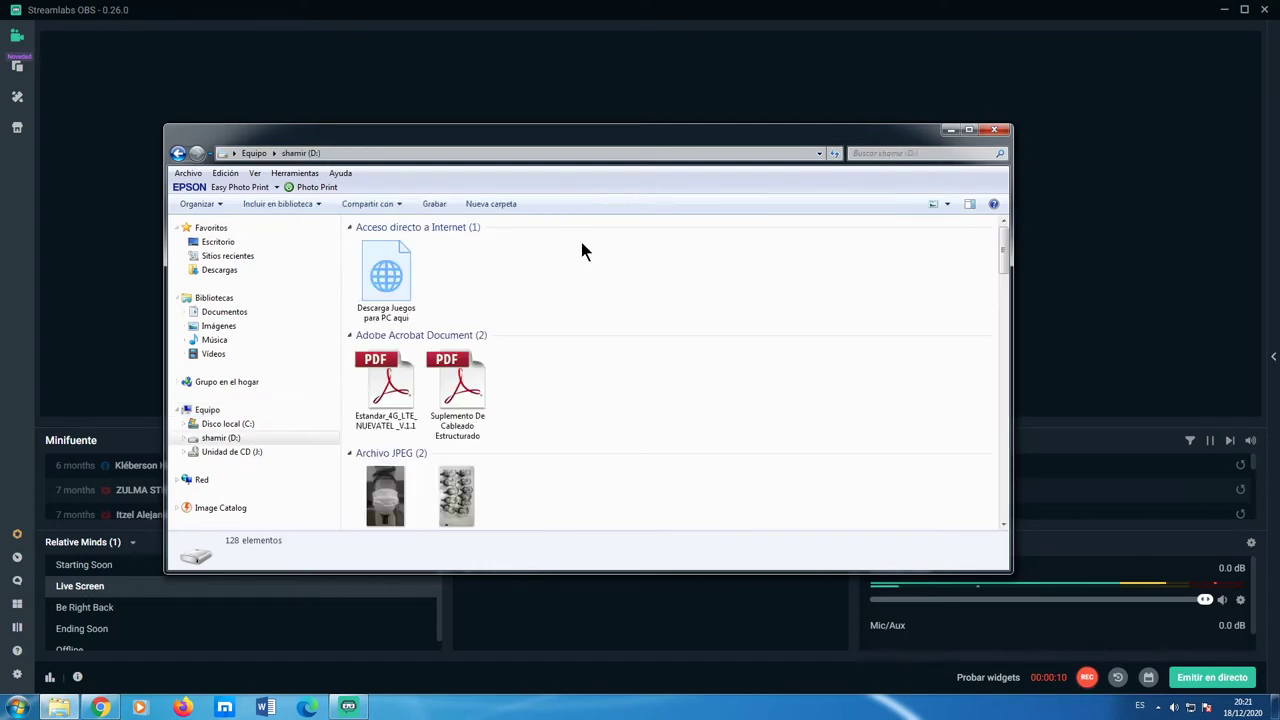
Open the Fightcade 2 folder on drive D:.
drag(1008, 262, 1008, 395)
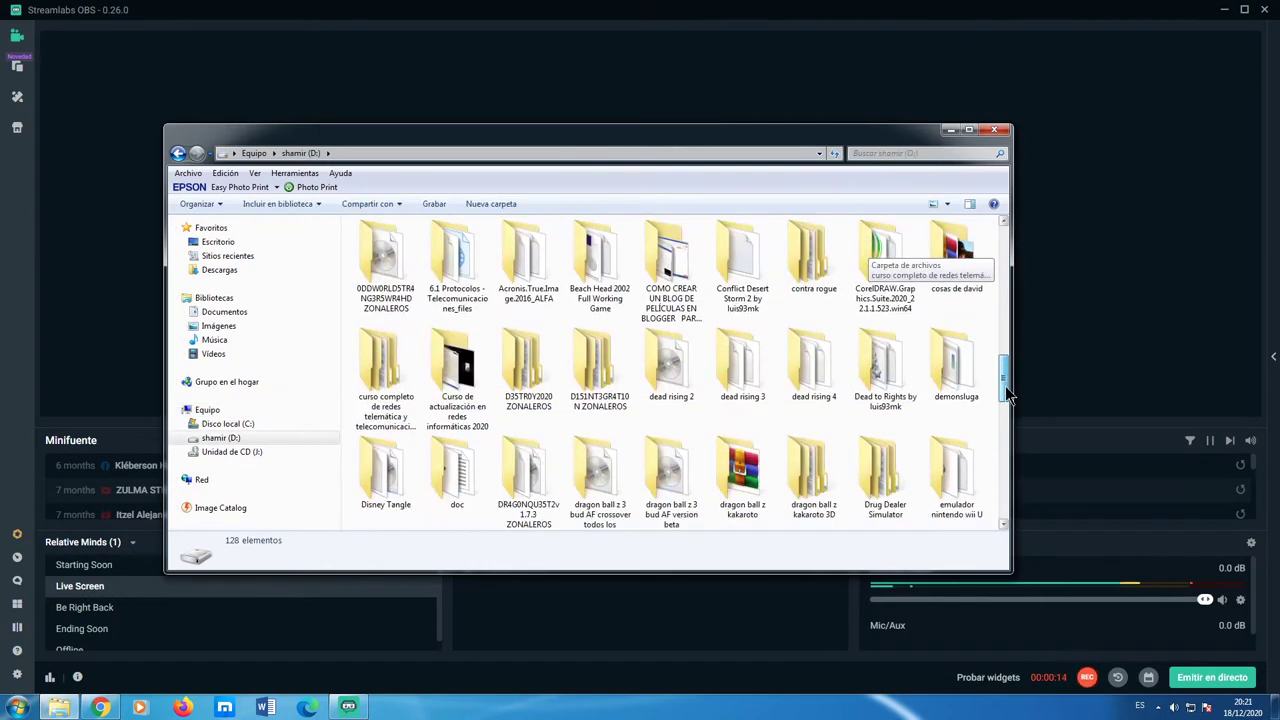
click(973, 456)
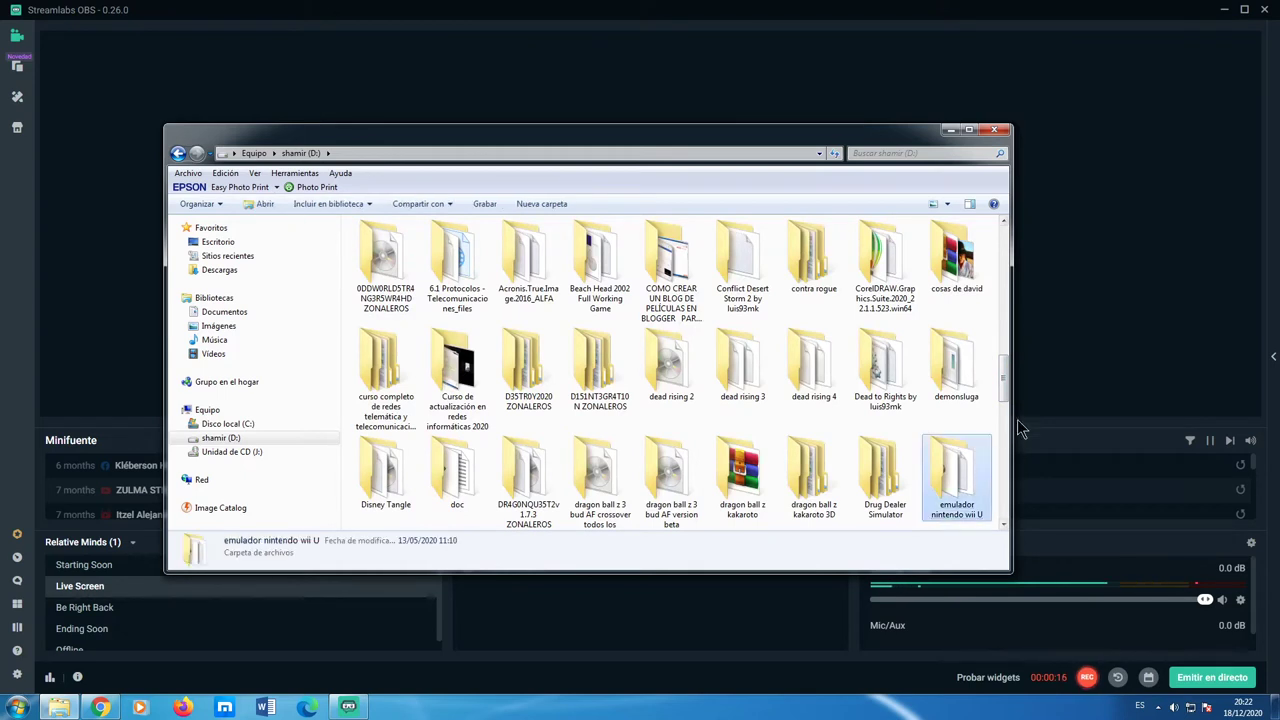
click(737, 405)
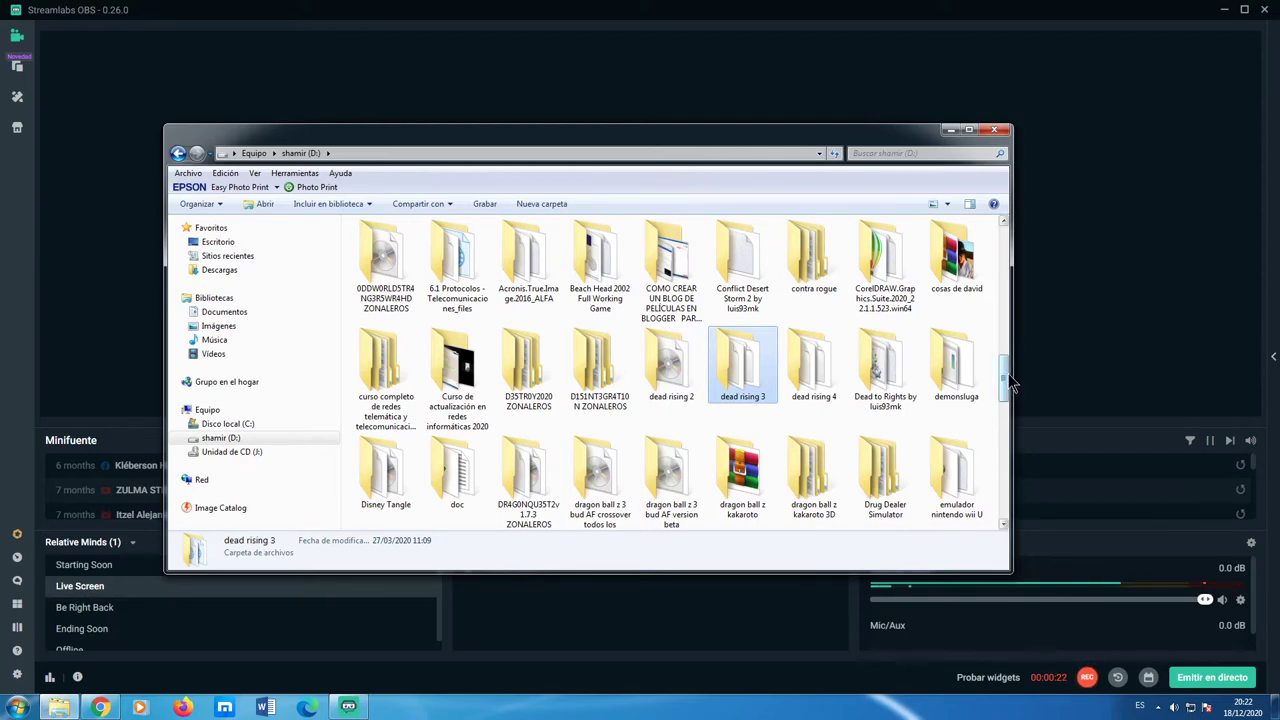
drag(1006, 374, 1003, 394)
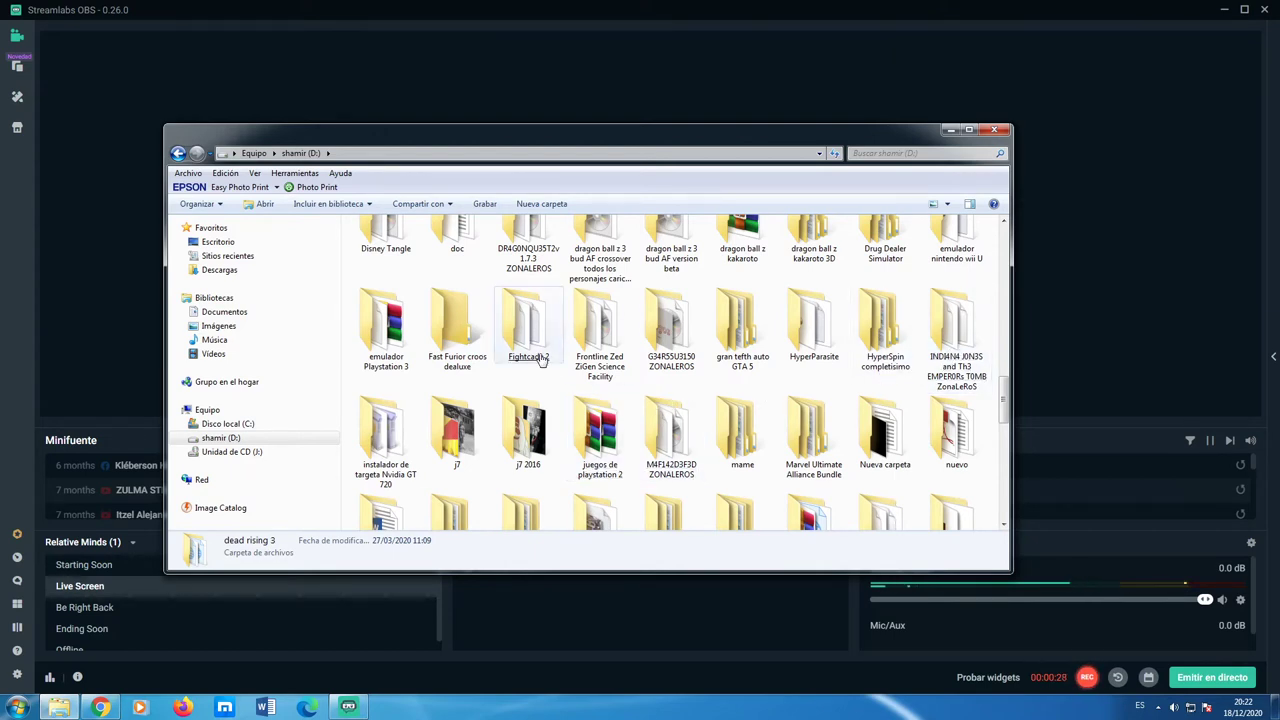
double_click(541, 362)
click(539, 354)
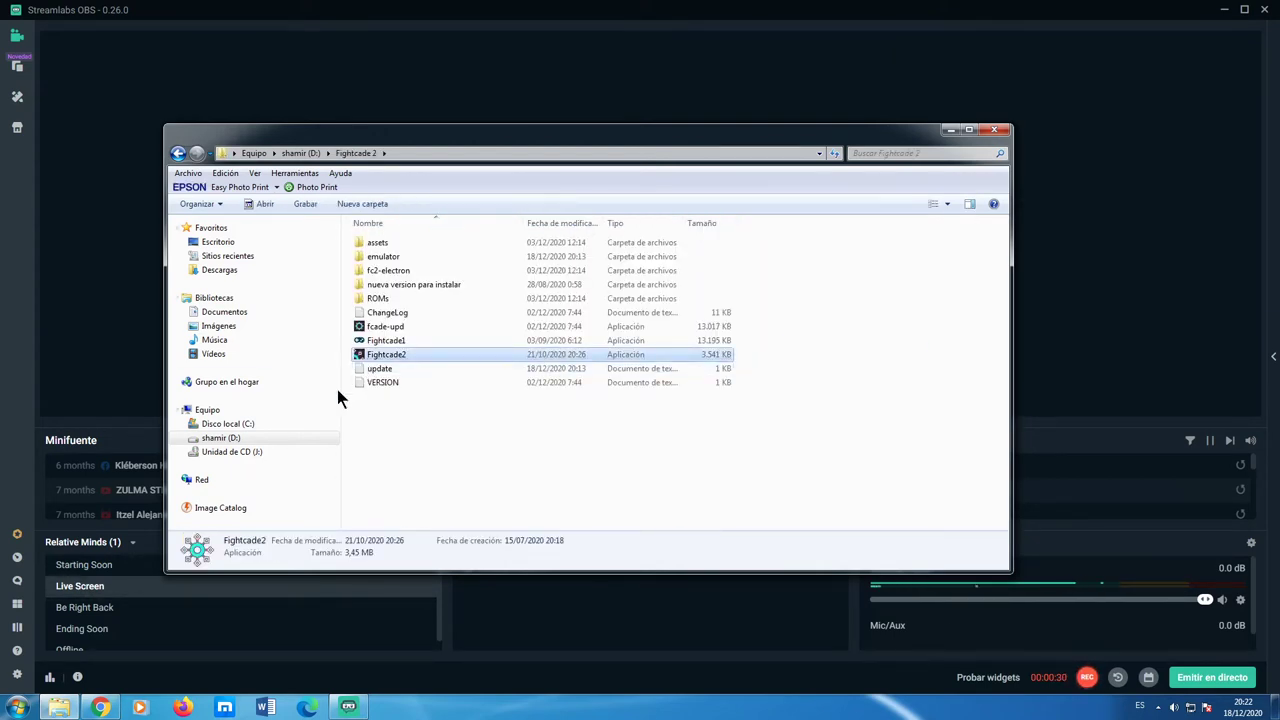
Look inside the emulator folder and return to the Fightcade 2 folder.
click(451, 440)
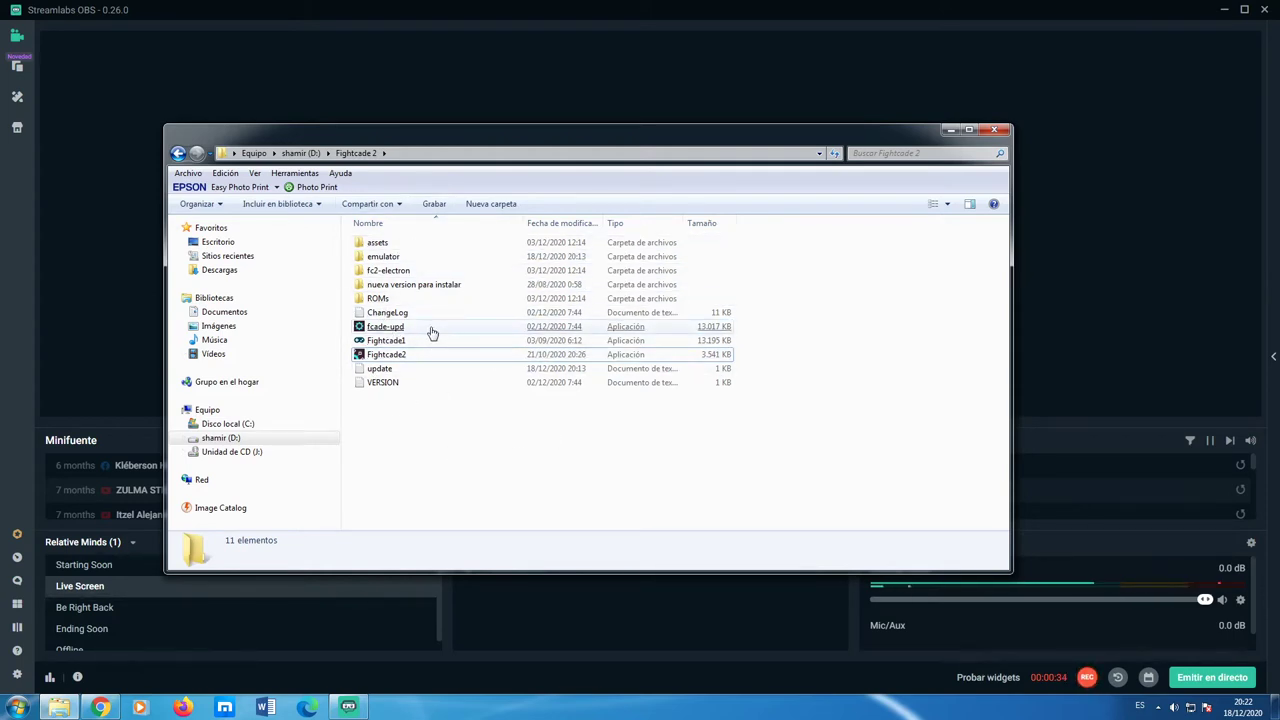
click(396, 258)
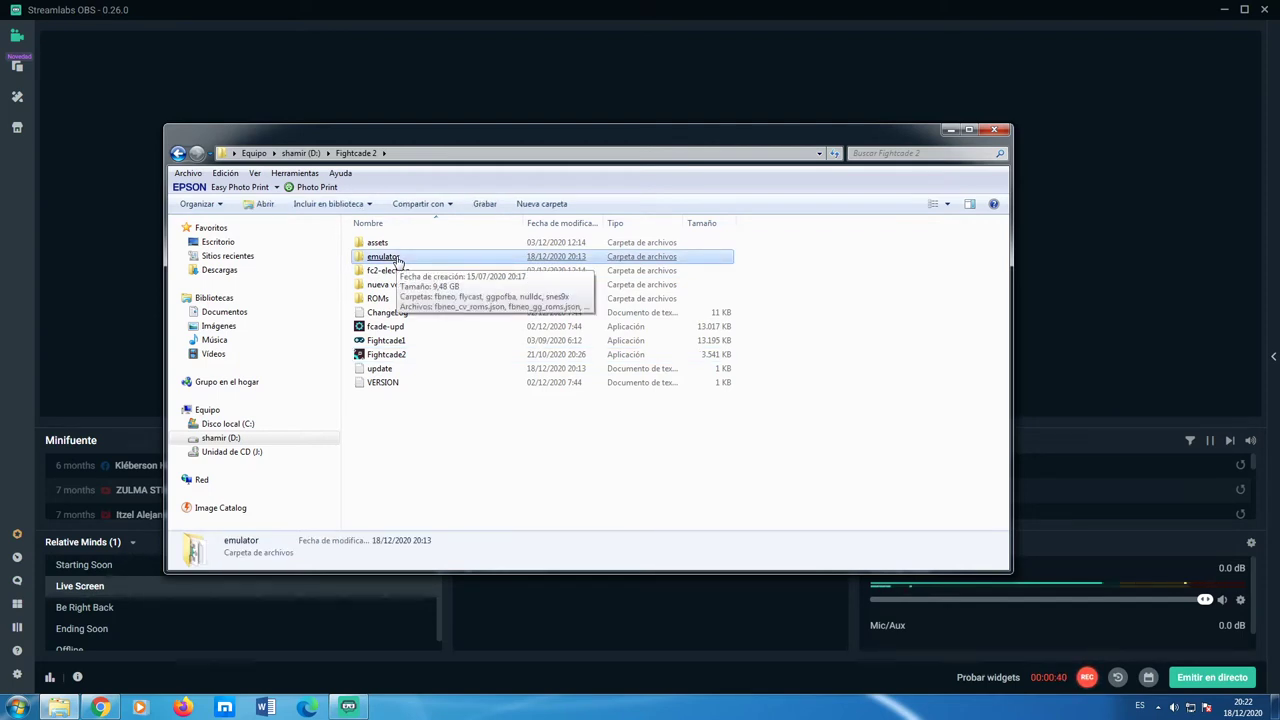
double_click(396, 258)
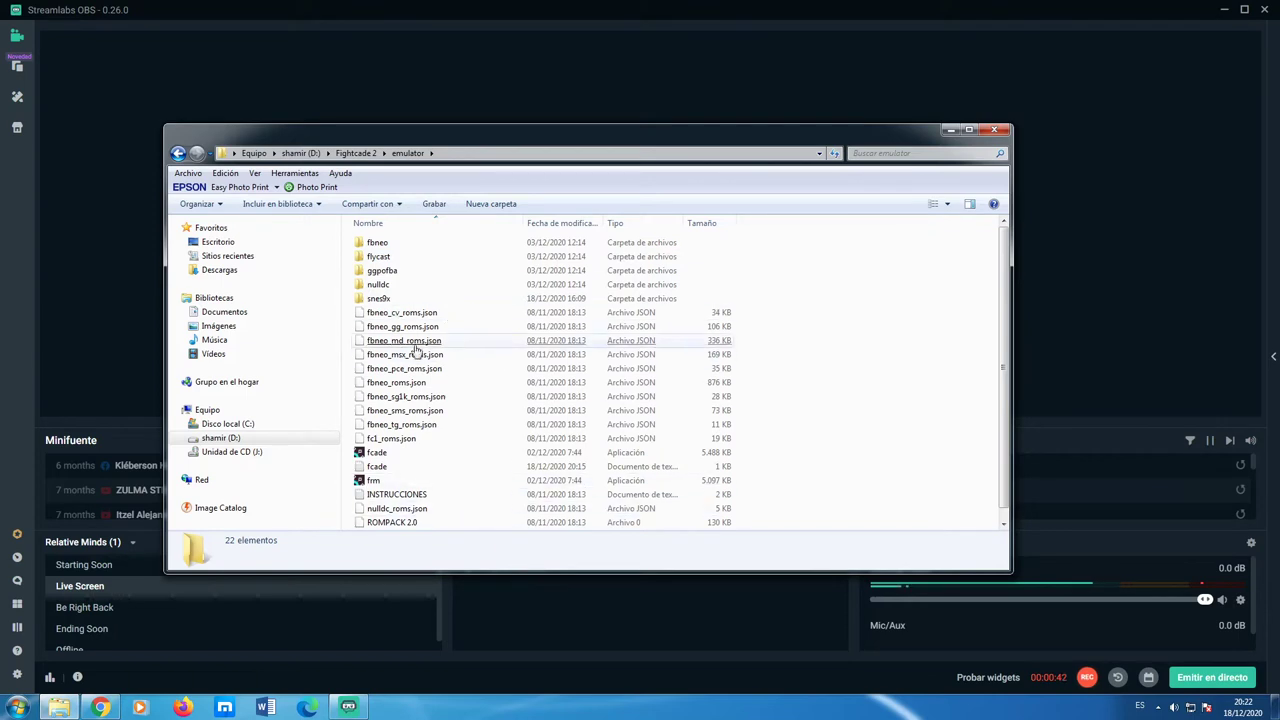
click(177, 155)
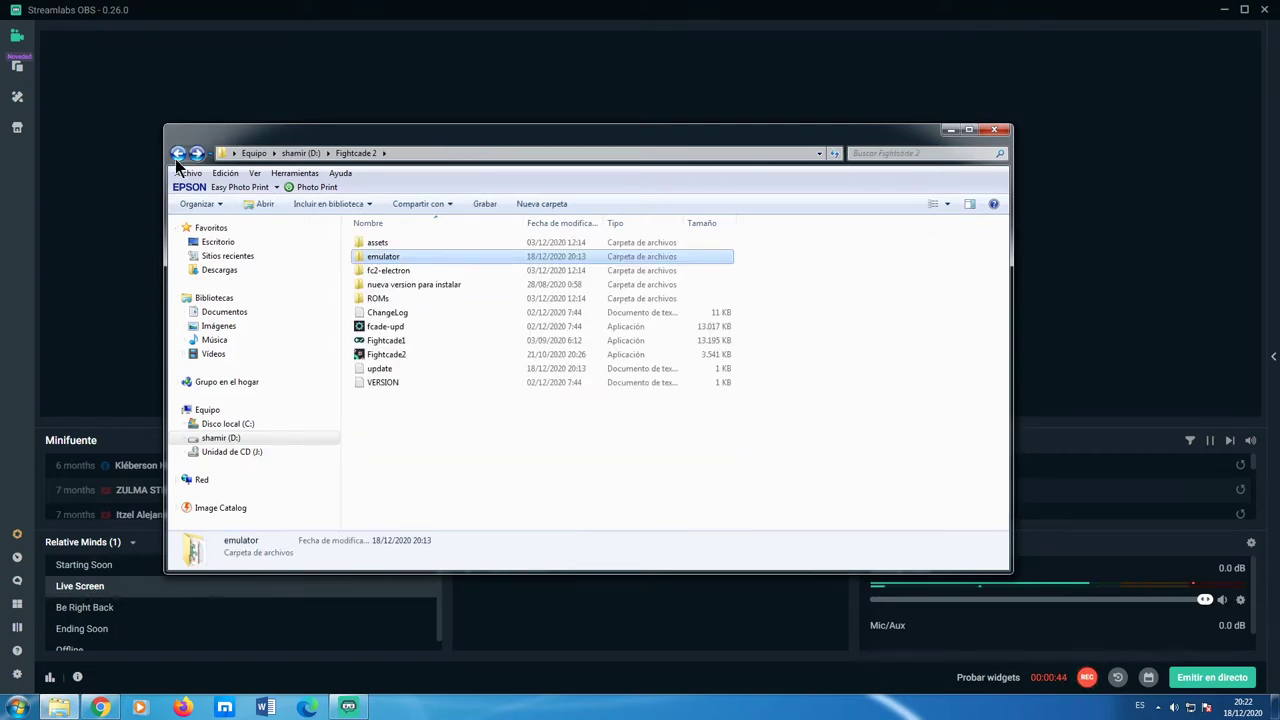
Launch the Fightcade2 application and leave the two game channels already joined.
click(396, 356)
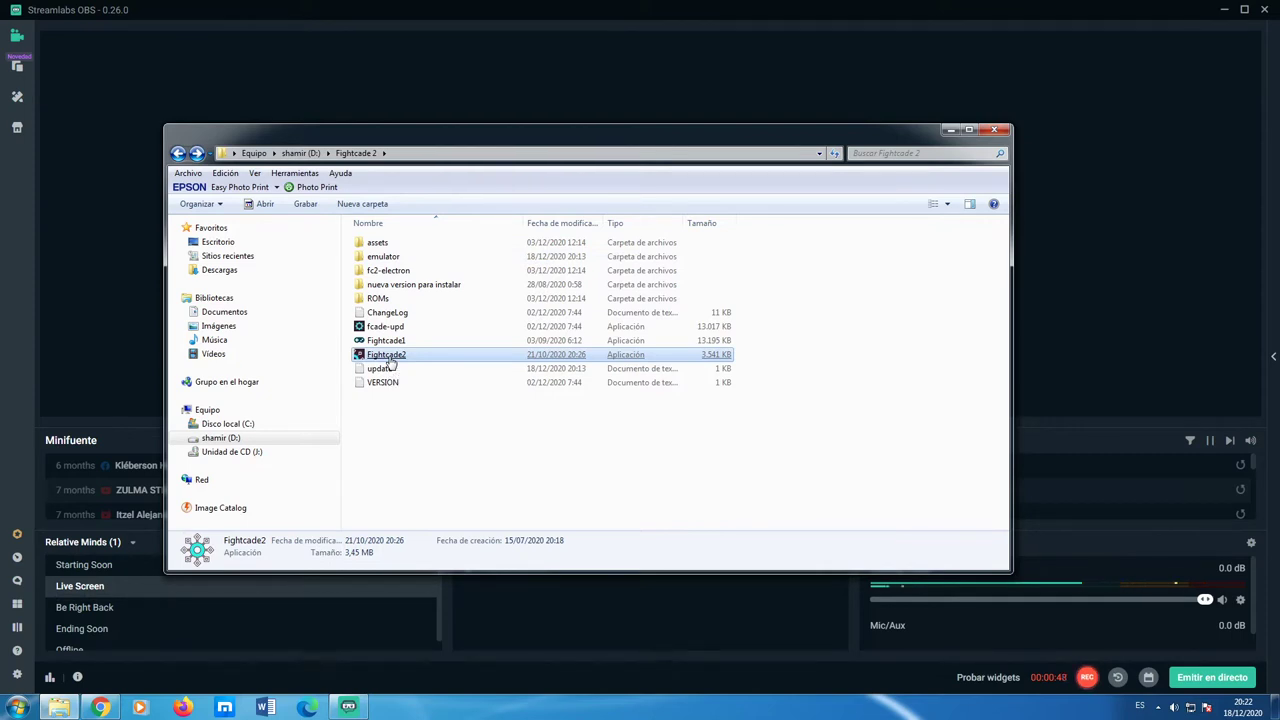
double_click(390, 364)
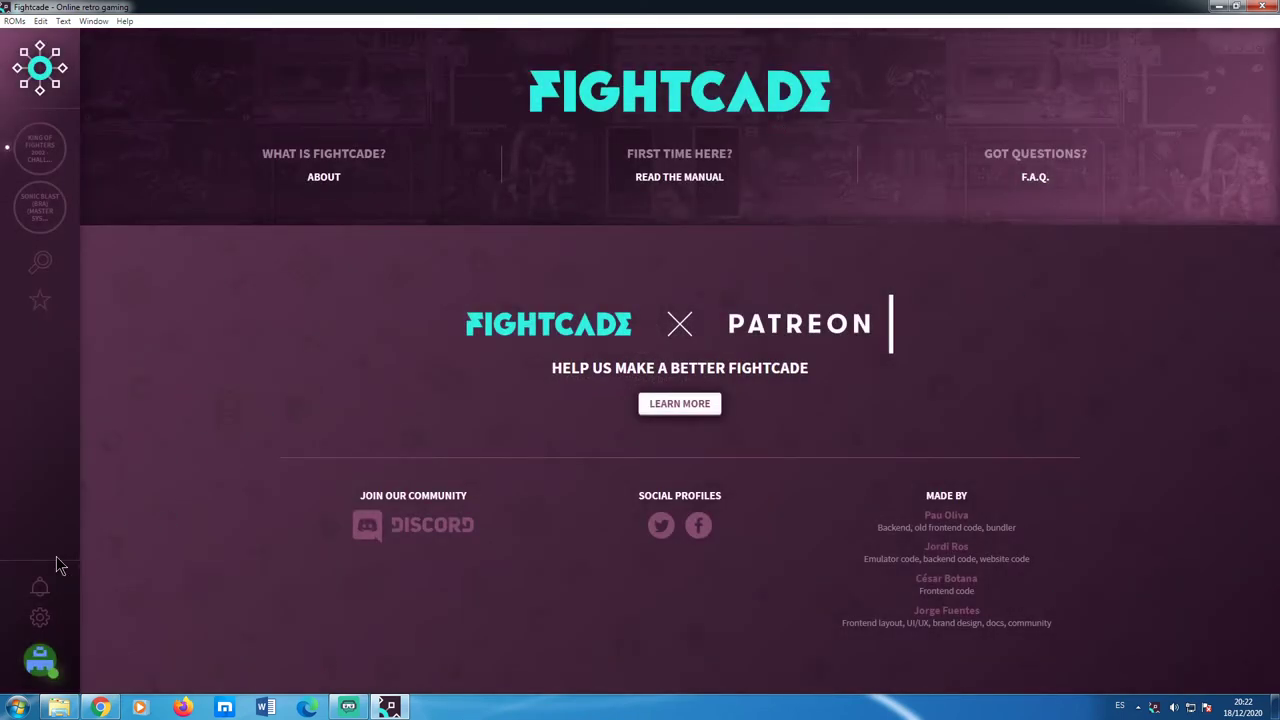
click(70, 134)
click(71, 136)
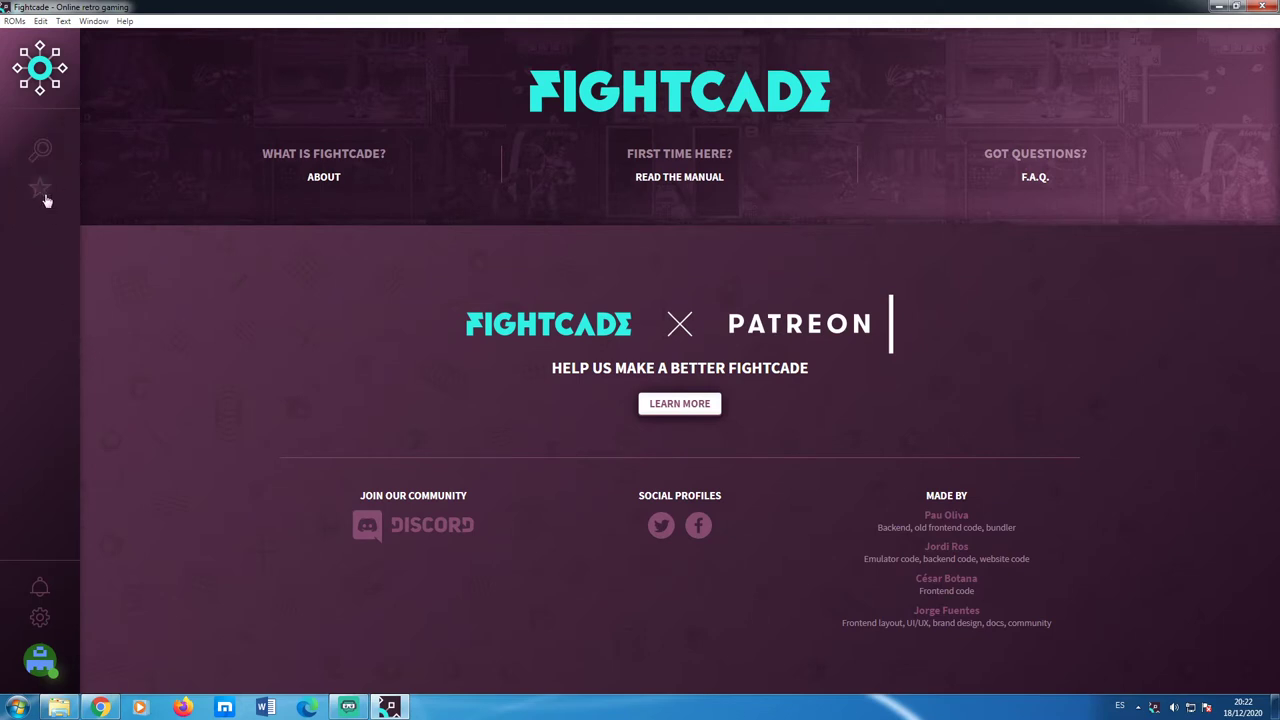
Search the game channels for "sonic".
click(41, 152)
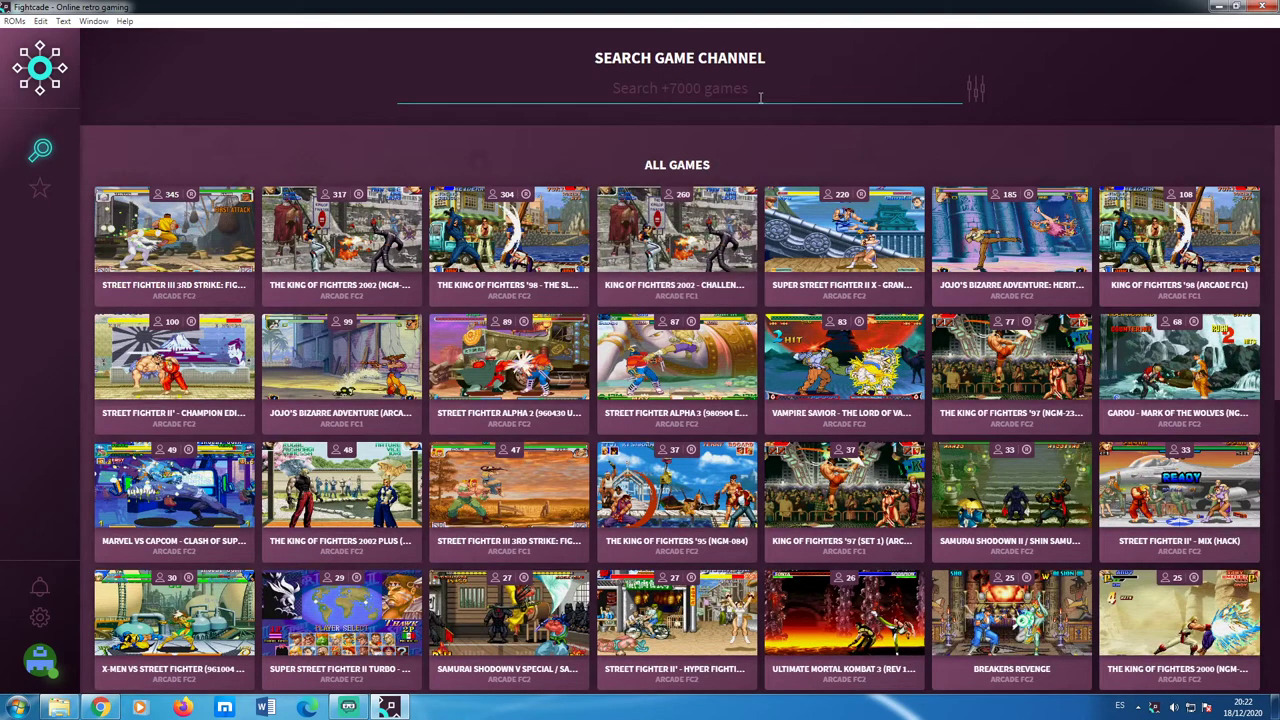
text(soni)
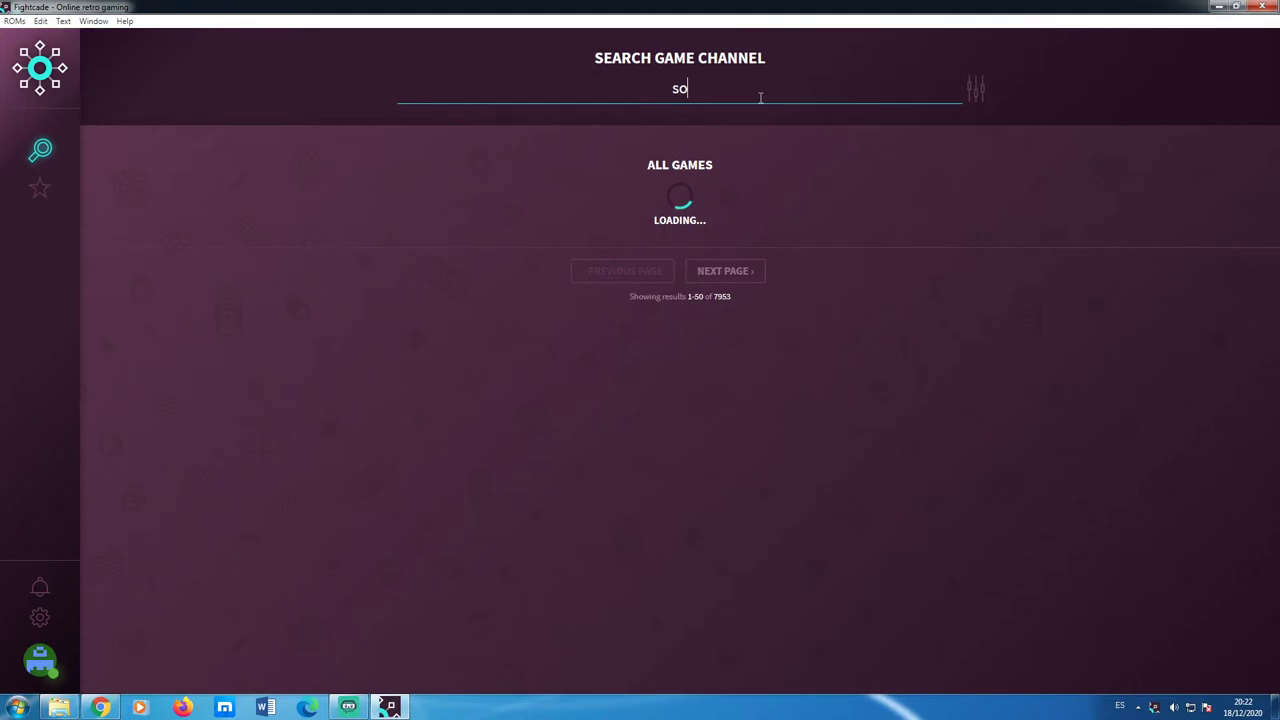
text(c)
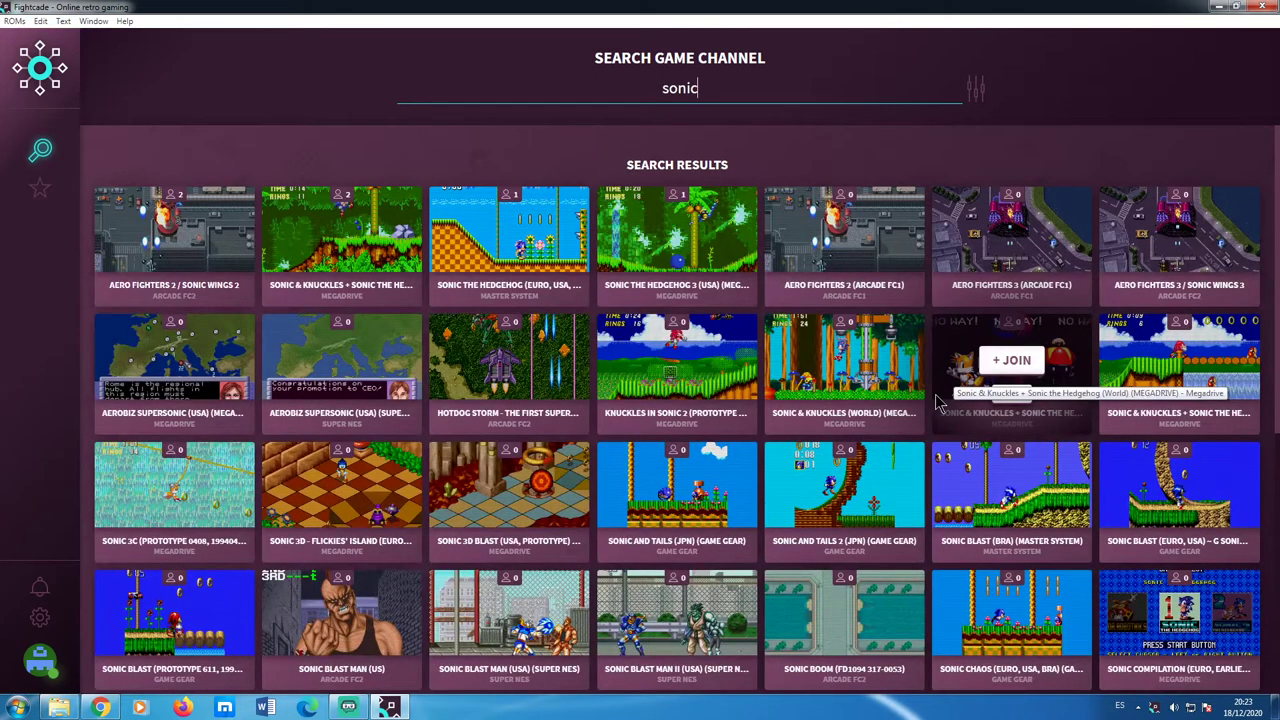
Join the Sonic & Knuckles + Sonic the Hedgehog 2 (World) Megadrive channel and start a test game from it.
mouse_move(1178, 425)
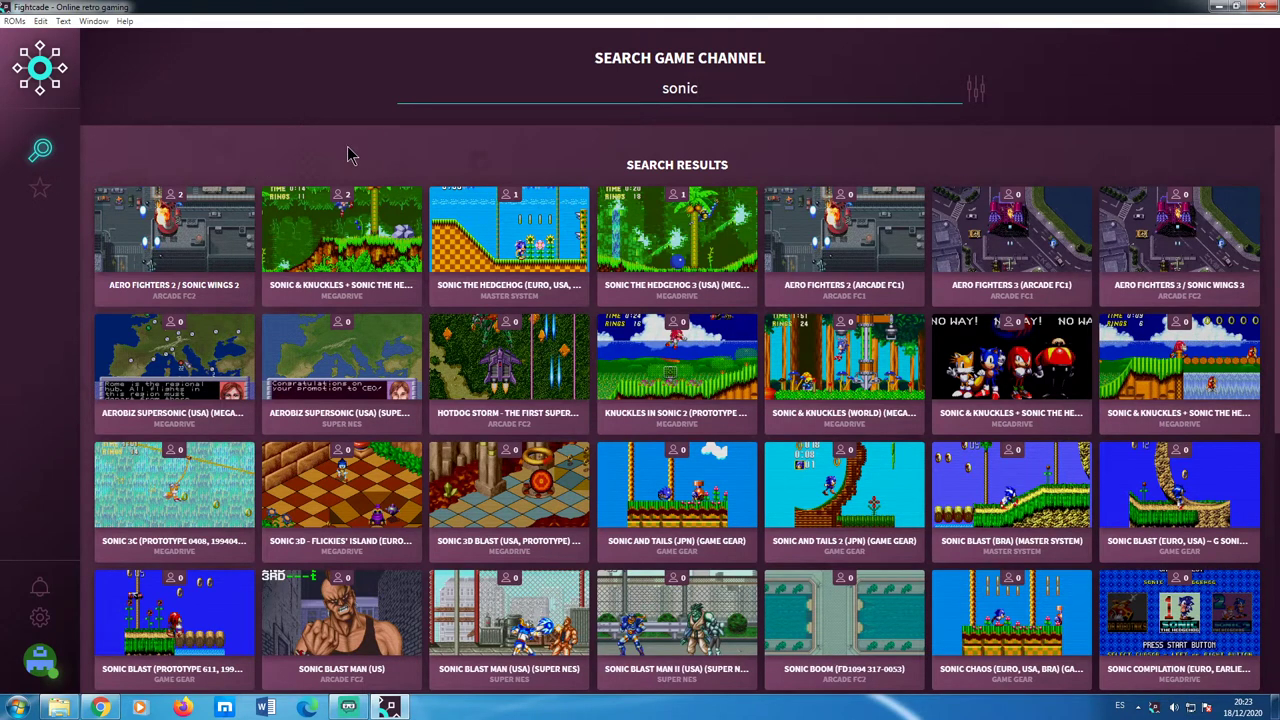
mouse_move(1182, 362)
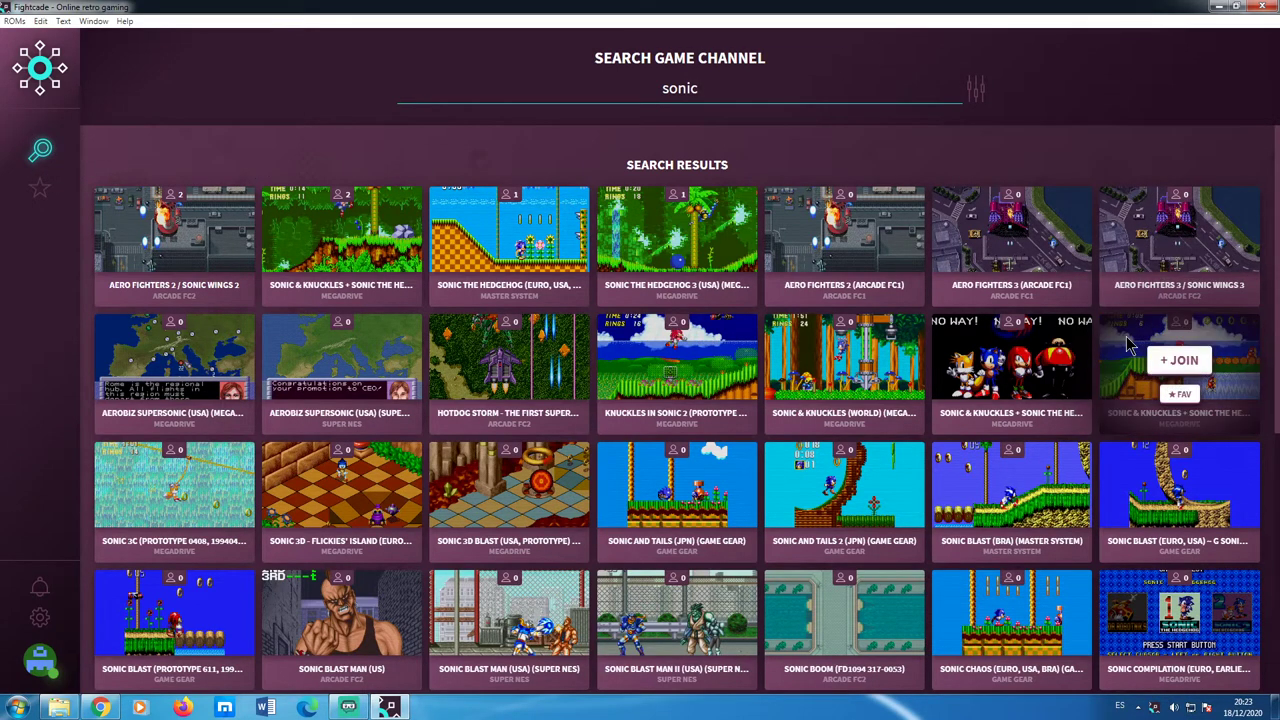
click(1180, 360)
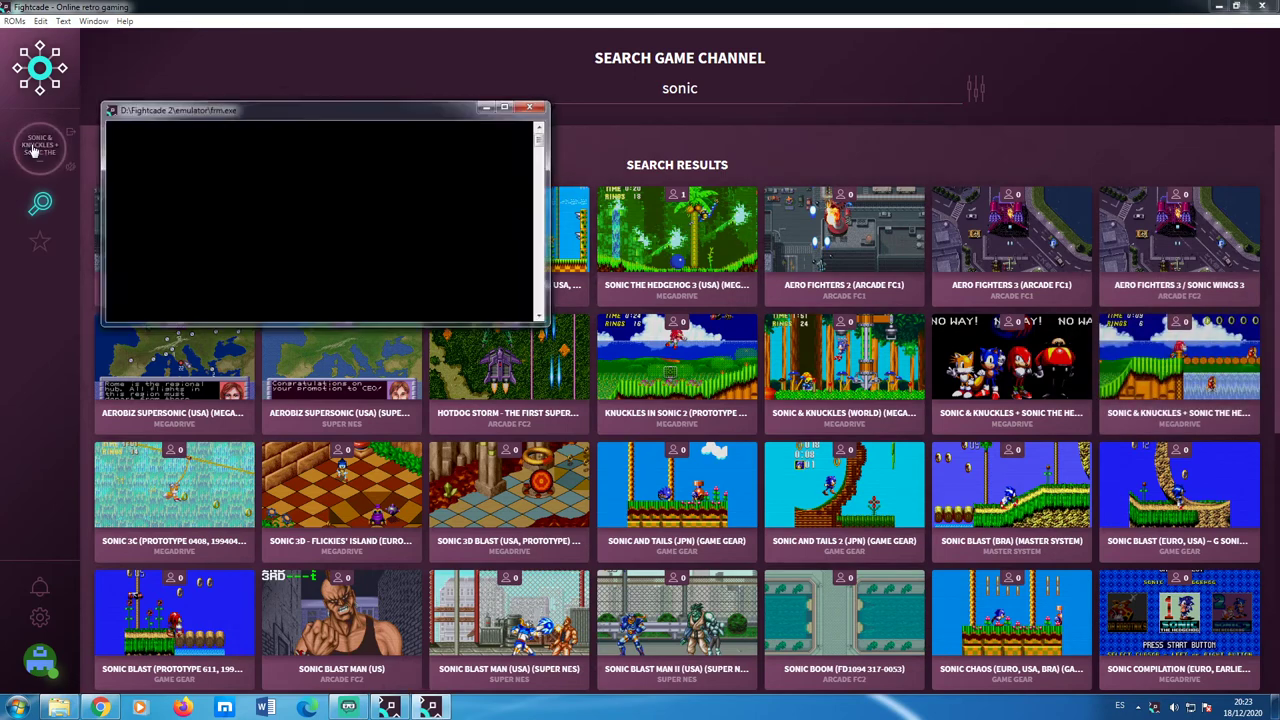
click(29, 149)
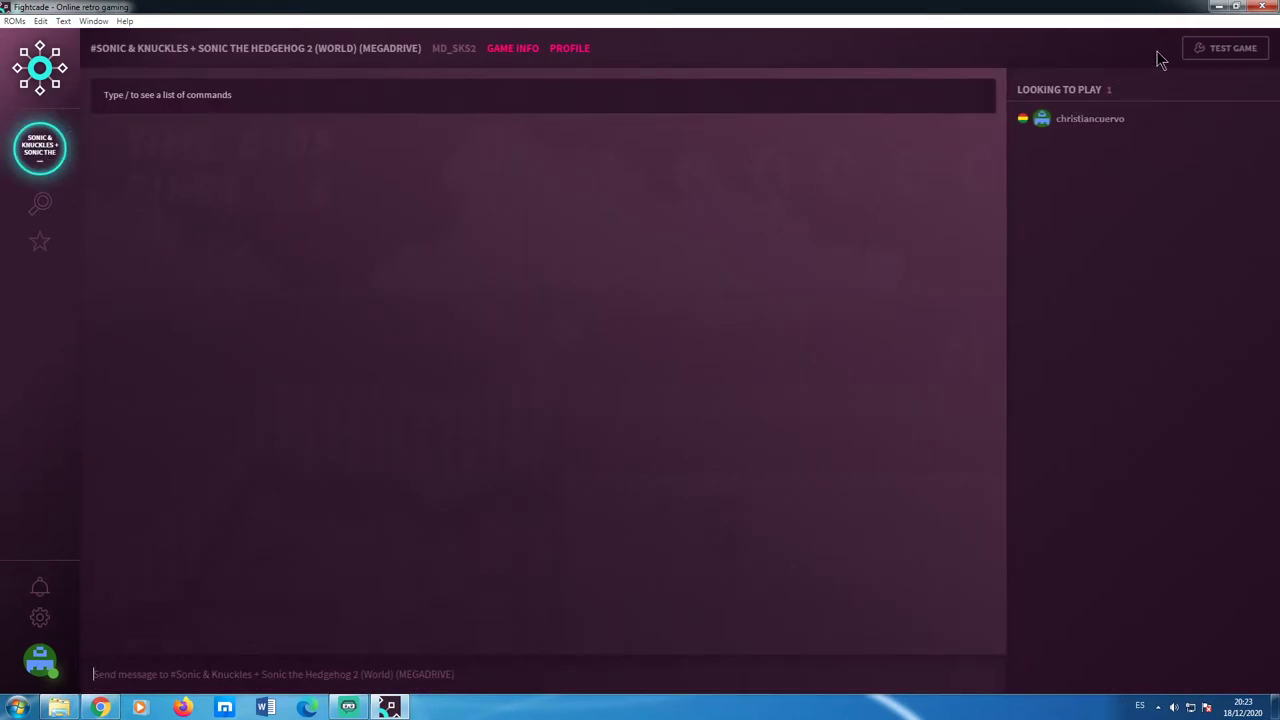
click(1240, 62)
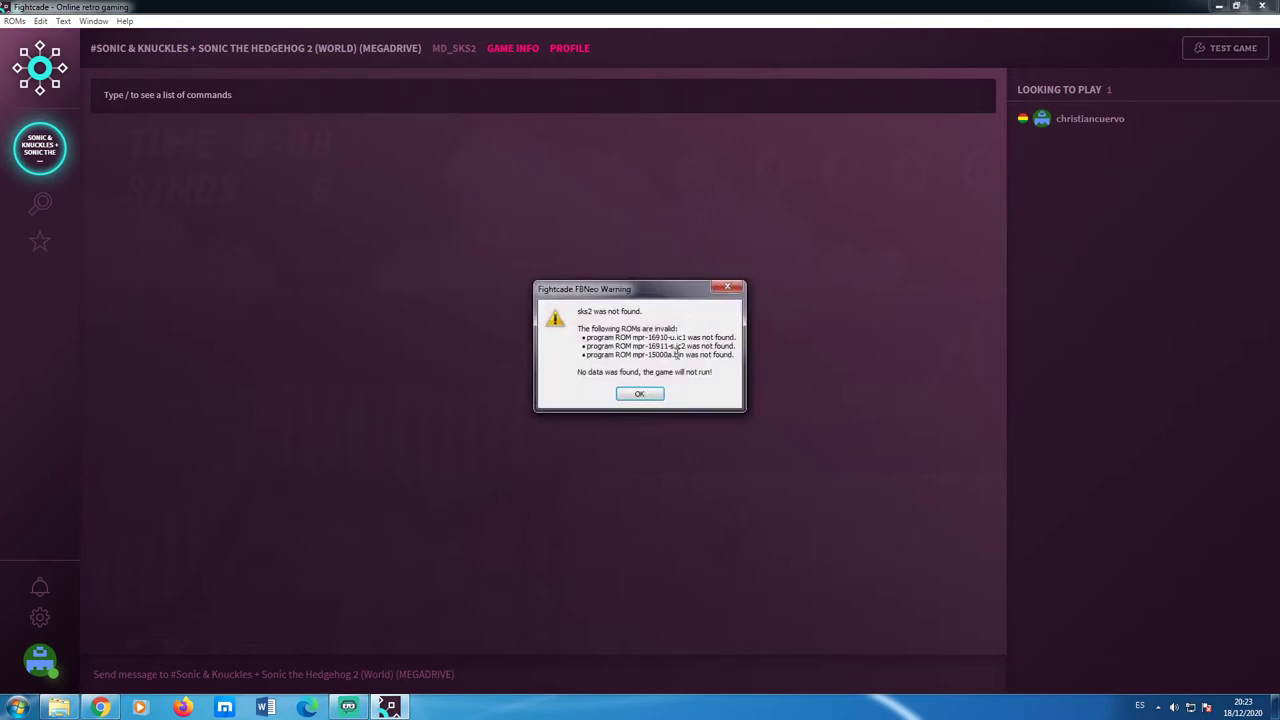
mouse_move(642, 296)
mouse_down()
mouse_move(908, 244)
mouse_move(908, 286)
mouse_move(623, 221)
mouse_move(611, 283)
mouse_move(644, 293)
mouse_up()
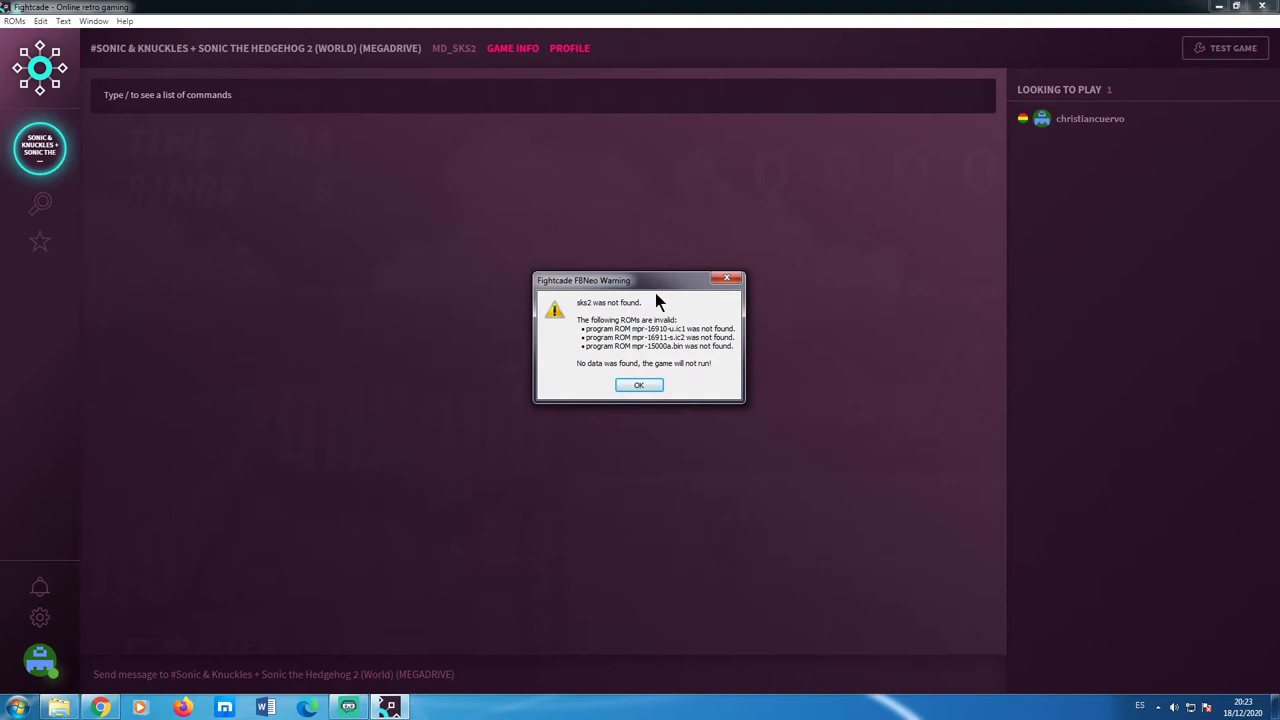
Switch to the file explorer, view the ROMs folder inside Fightcade 2, and close the explorer window.
click(60, 707)
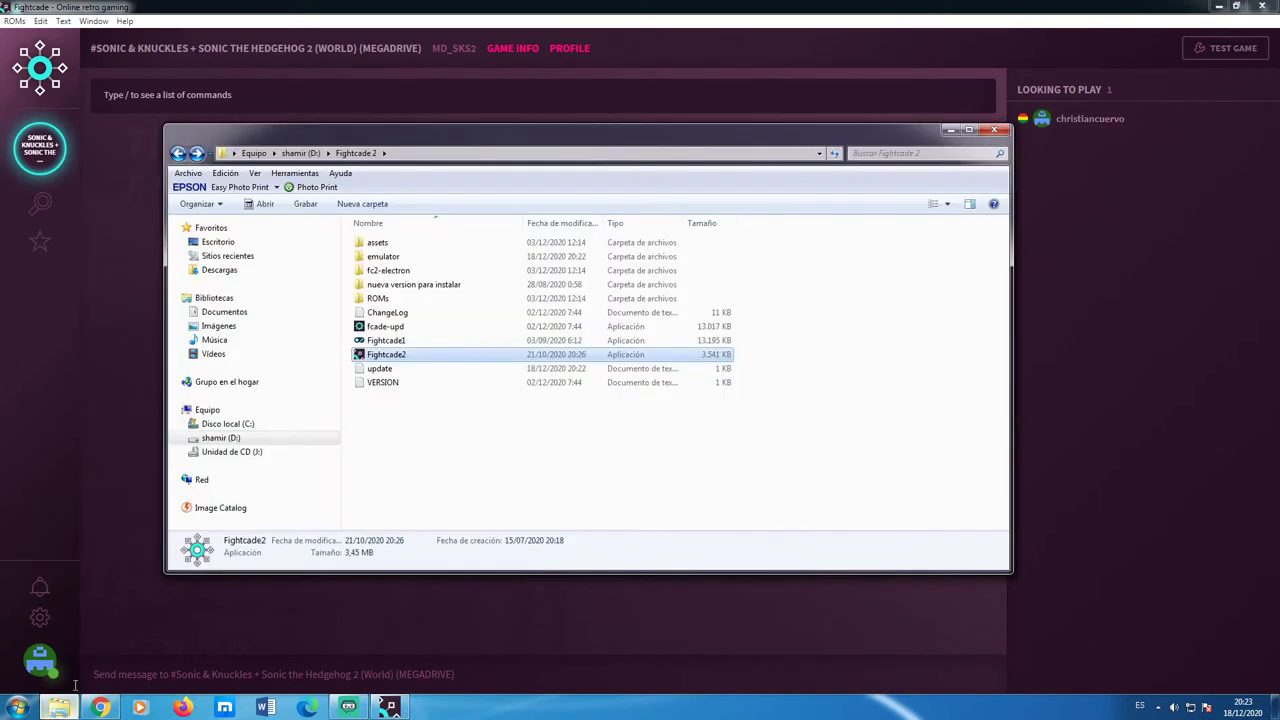
double_click(405, 299)
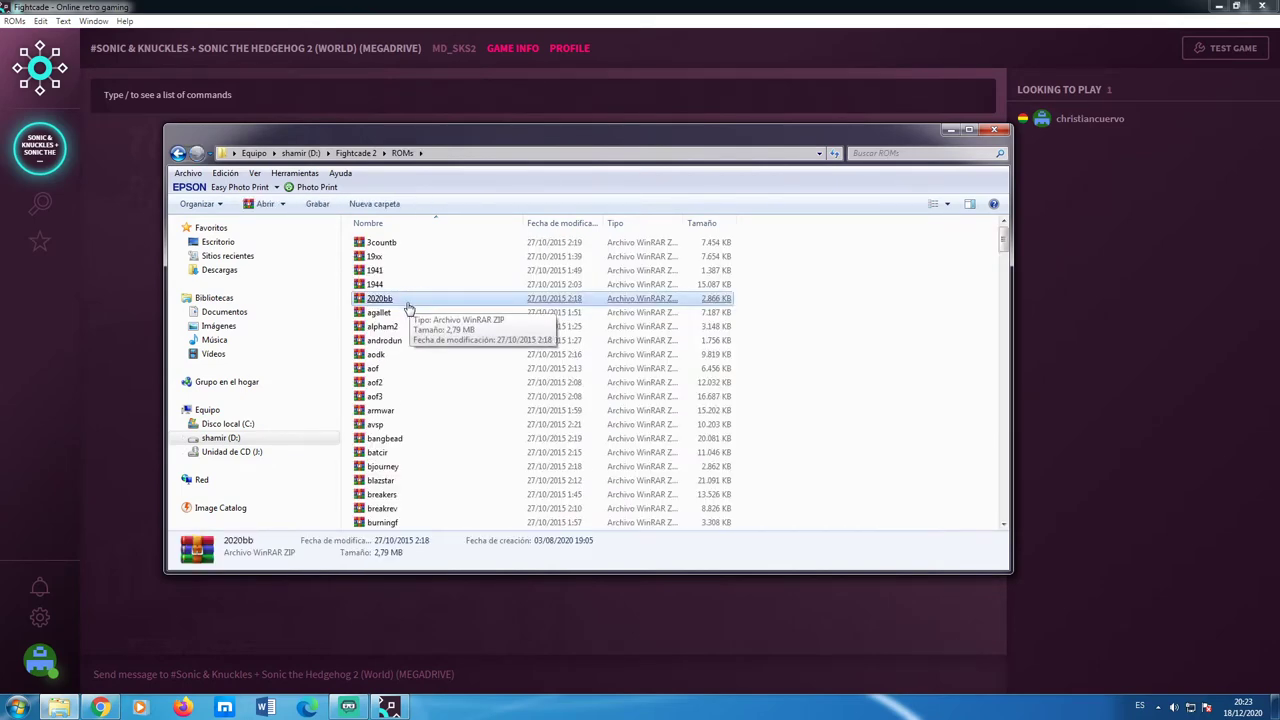
click(994, 130)
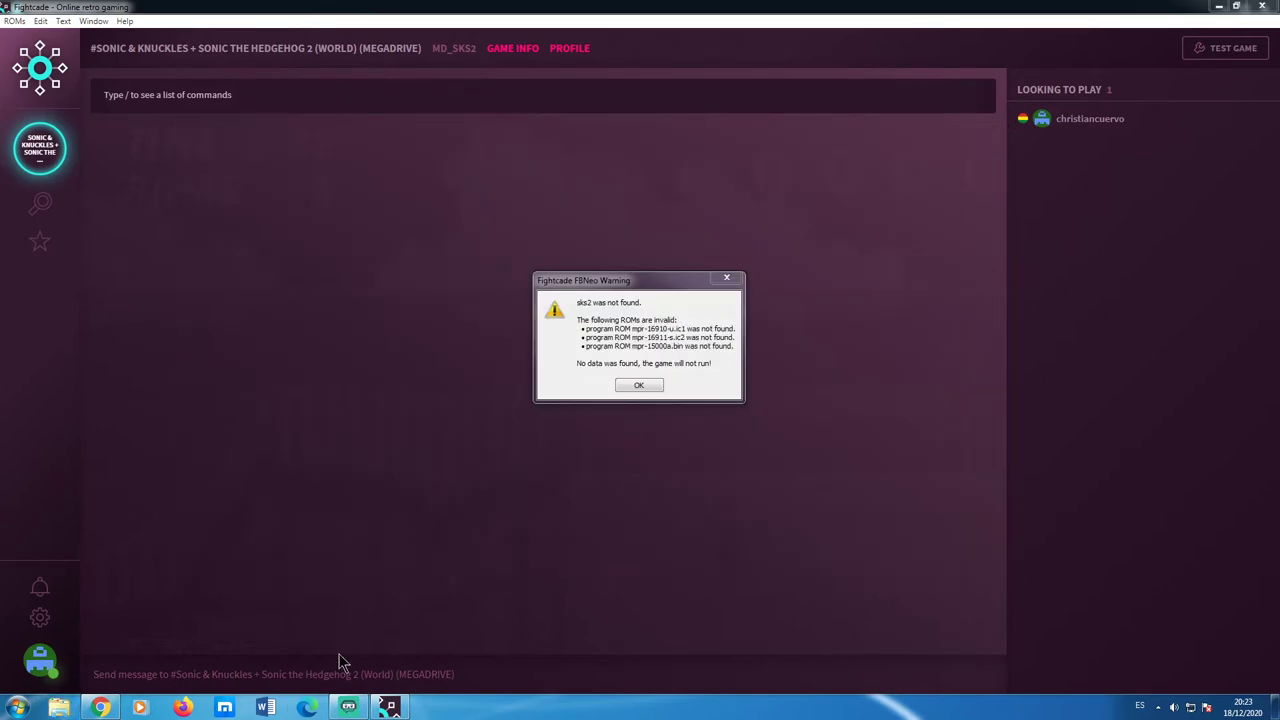
Return to Fightcade and dismiss both FBNeo warnings about the Sonic game.
click(387, 707)
click(387, 707)
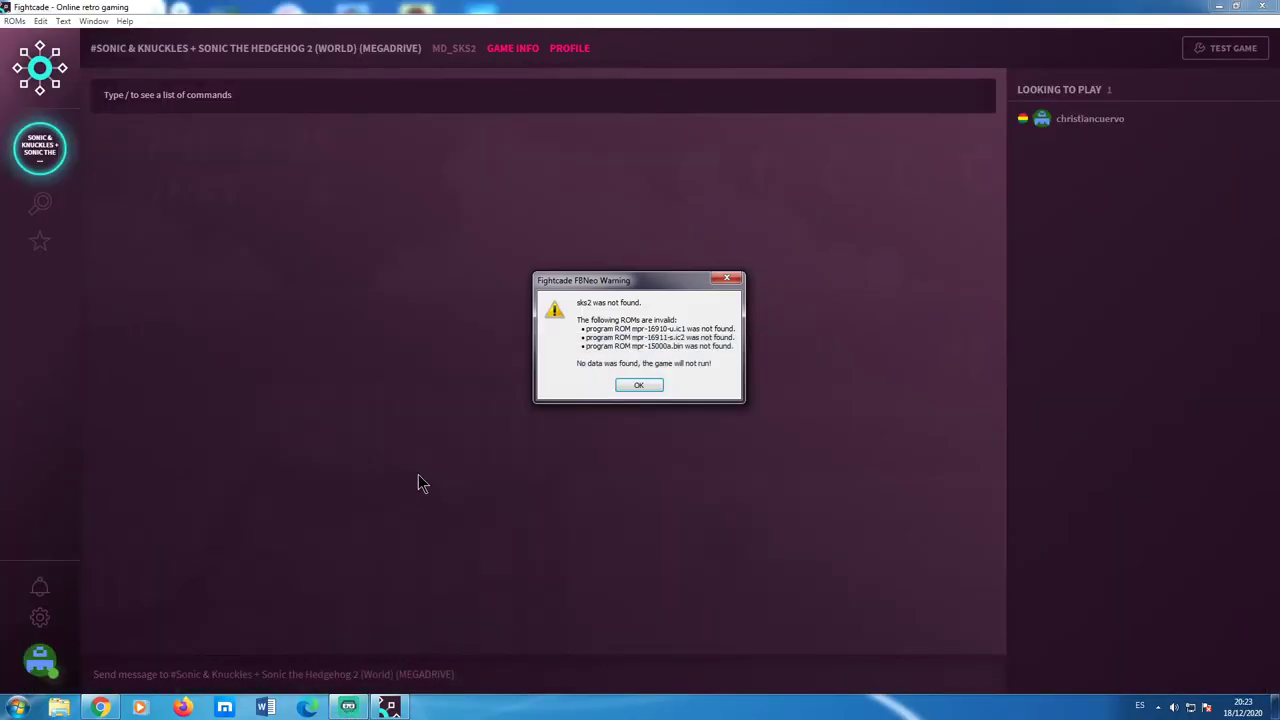
click(639, 388)
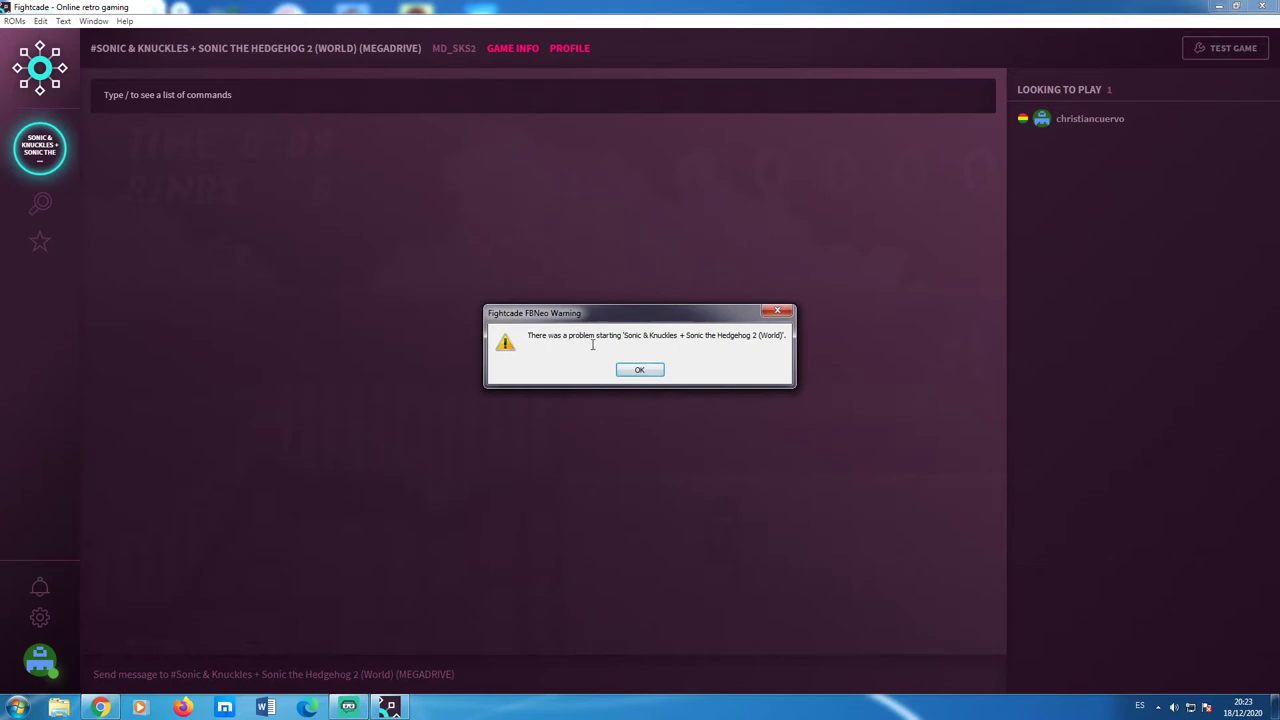
click(641, 366)
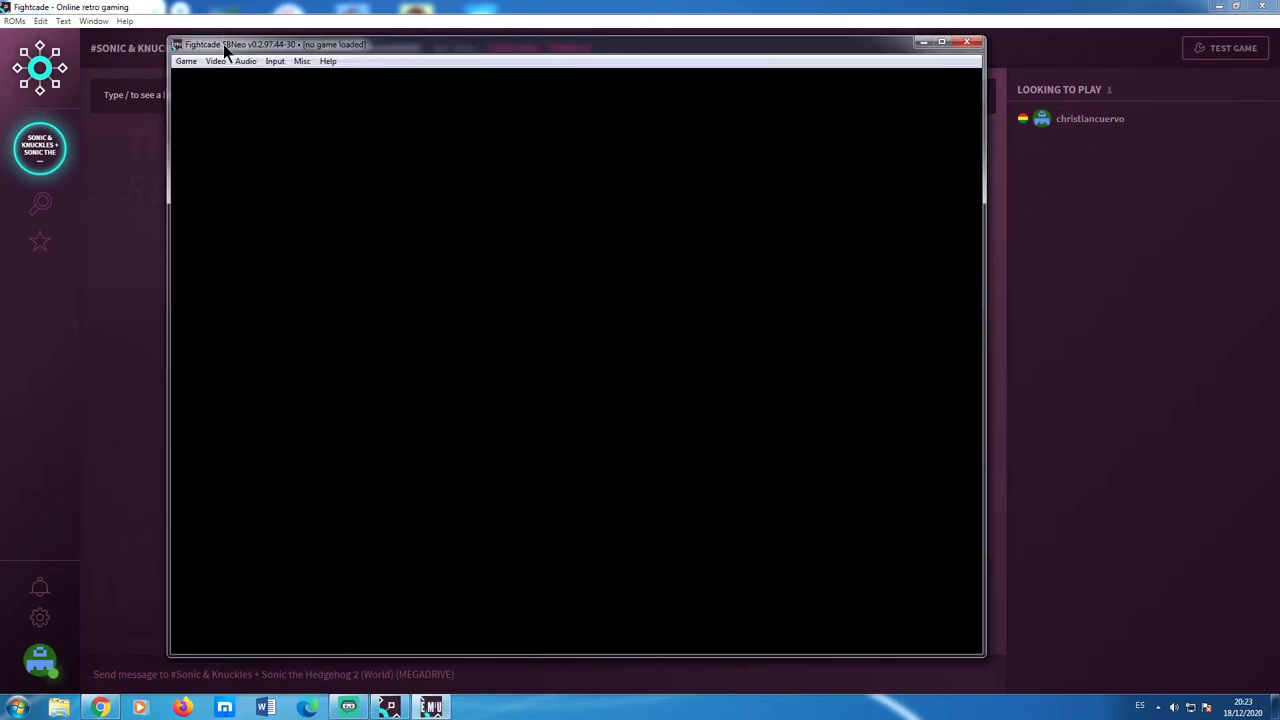
Move the FBNeo emulator window aside and open the ROMs paths settings from its game selection dialog.
drag(223, 44, 381, 73)
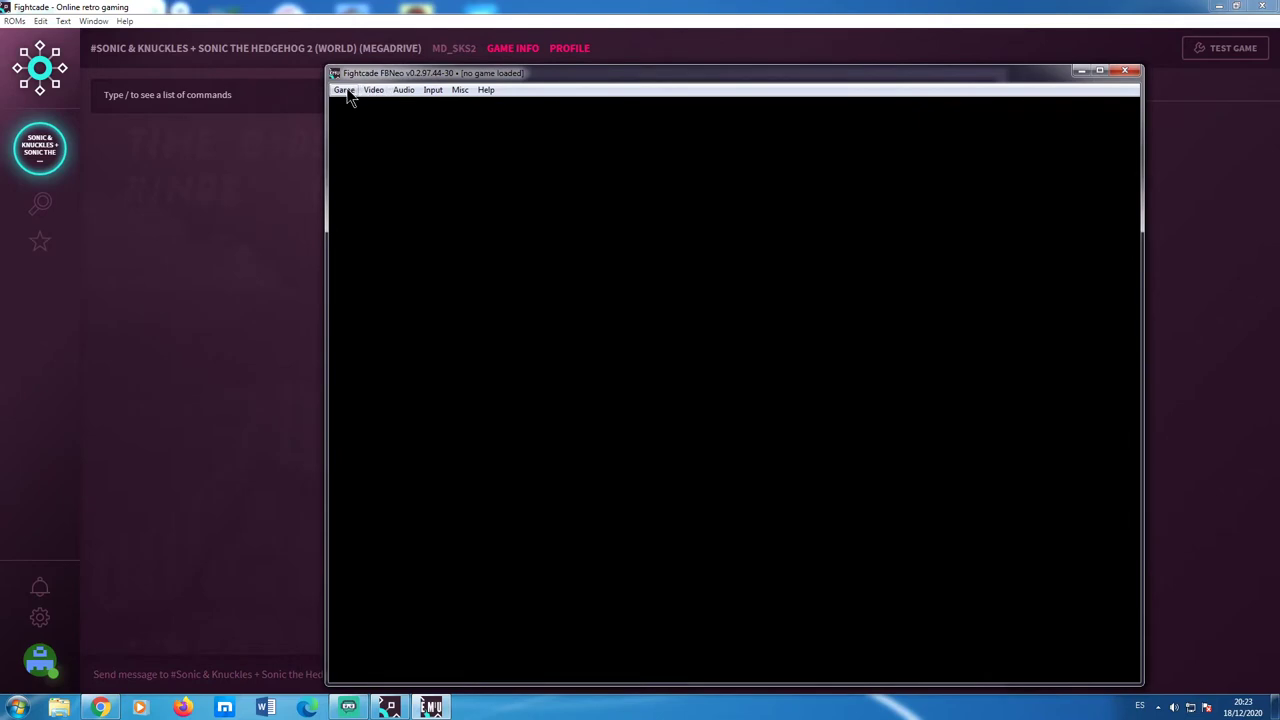
click(344, 90)
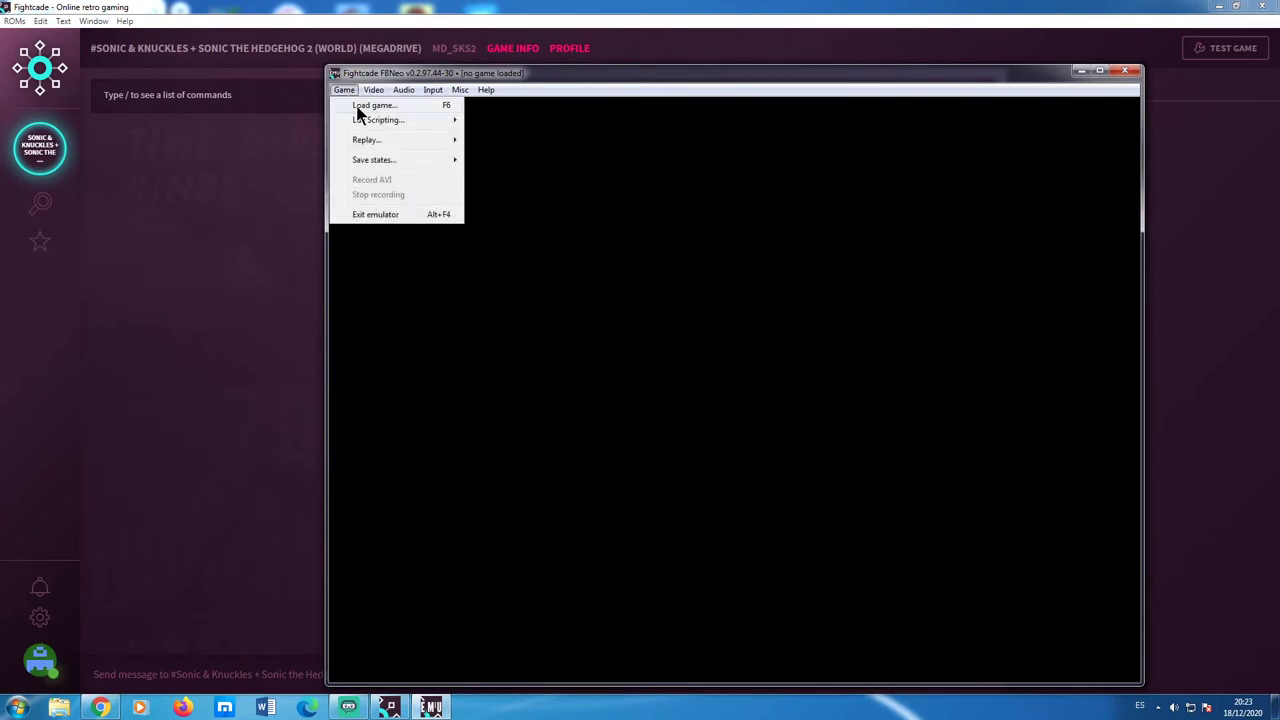
click(383, 107)
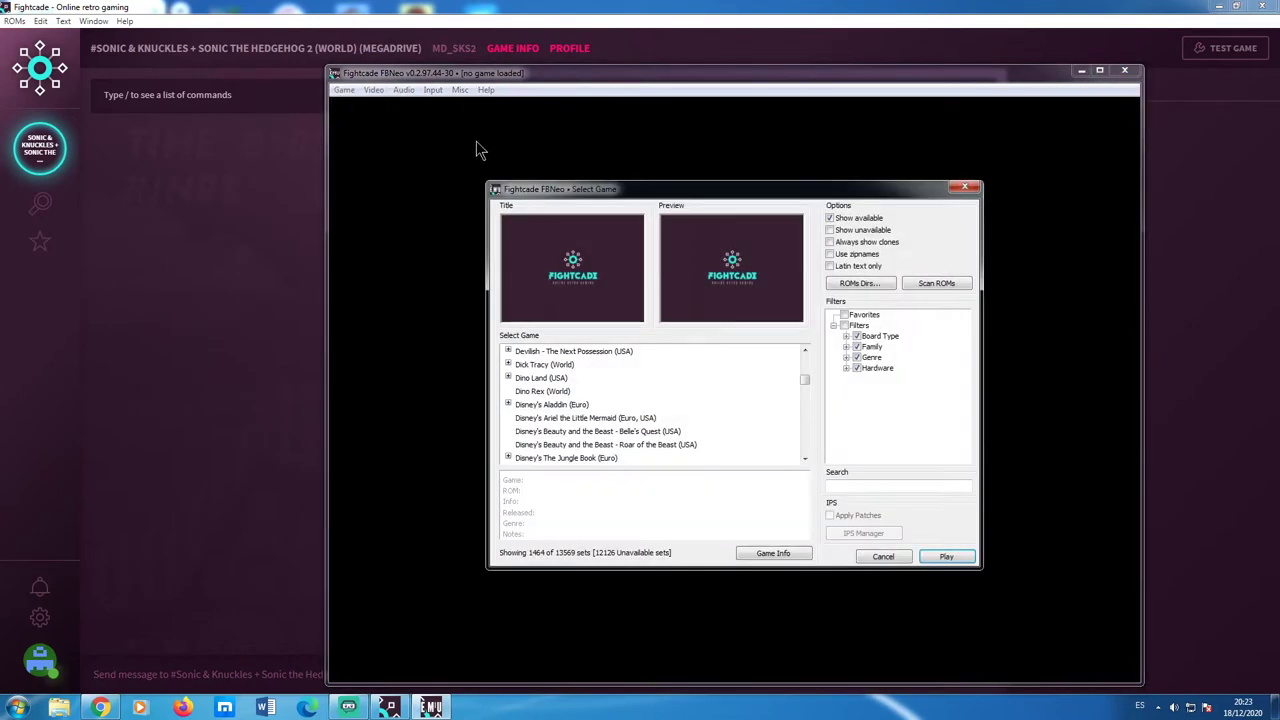
click(860, 283)
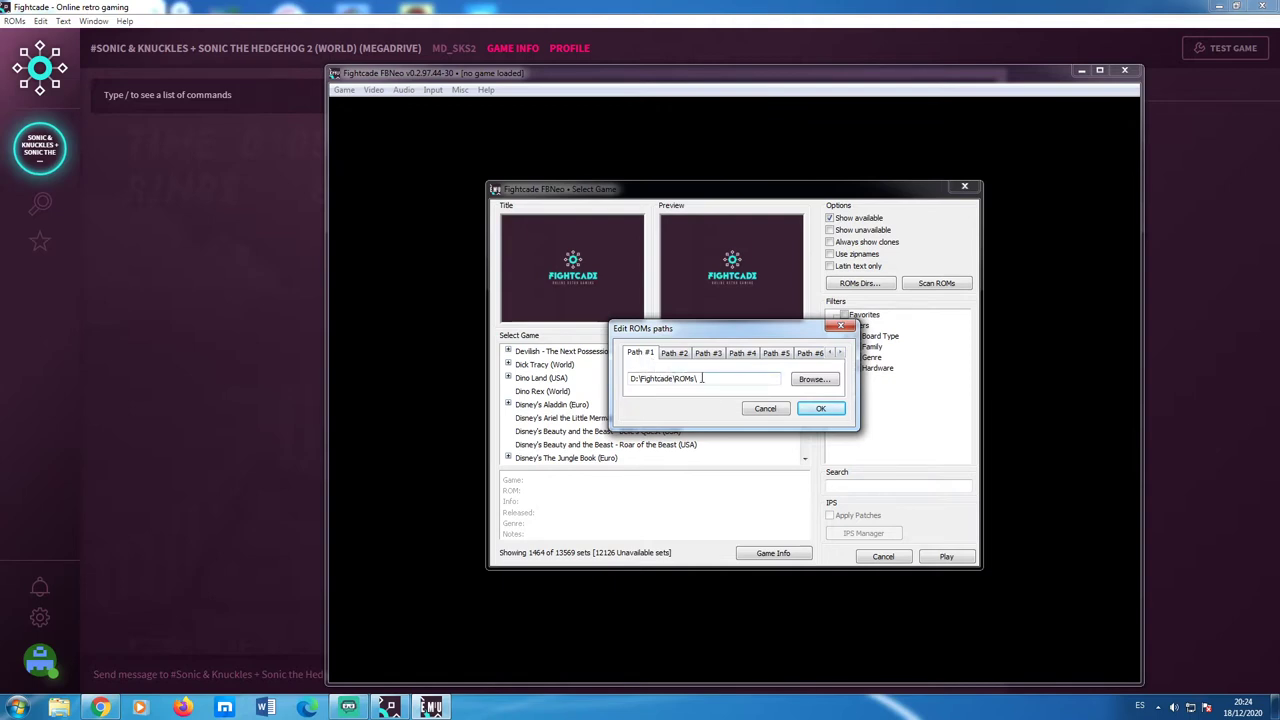
Set ROMs Path #1 to the D:\Fightcade 2\ROMs folder.
click(812, 381)
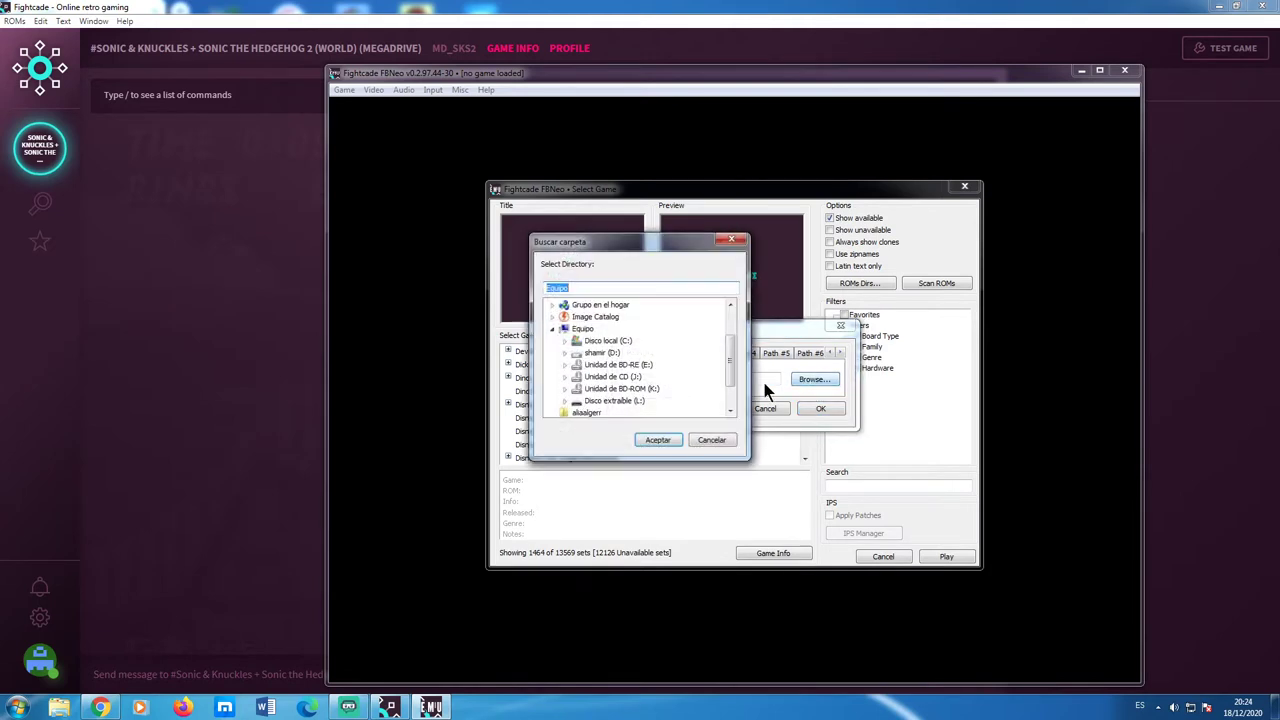
click(565, 354)
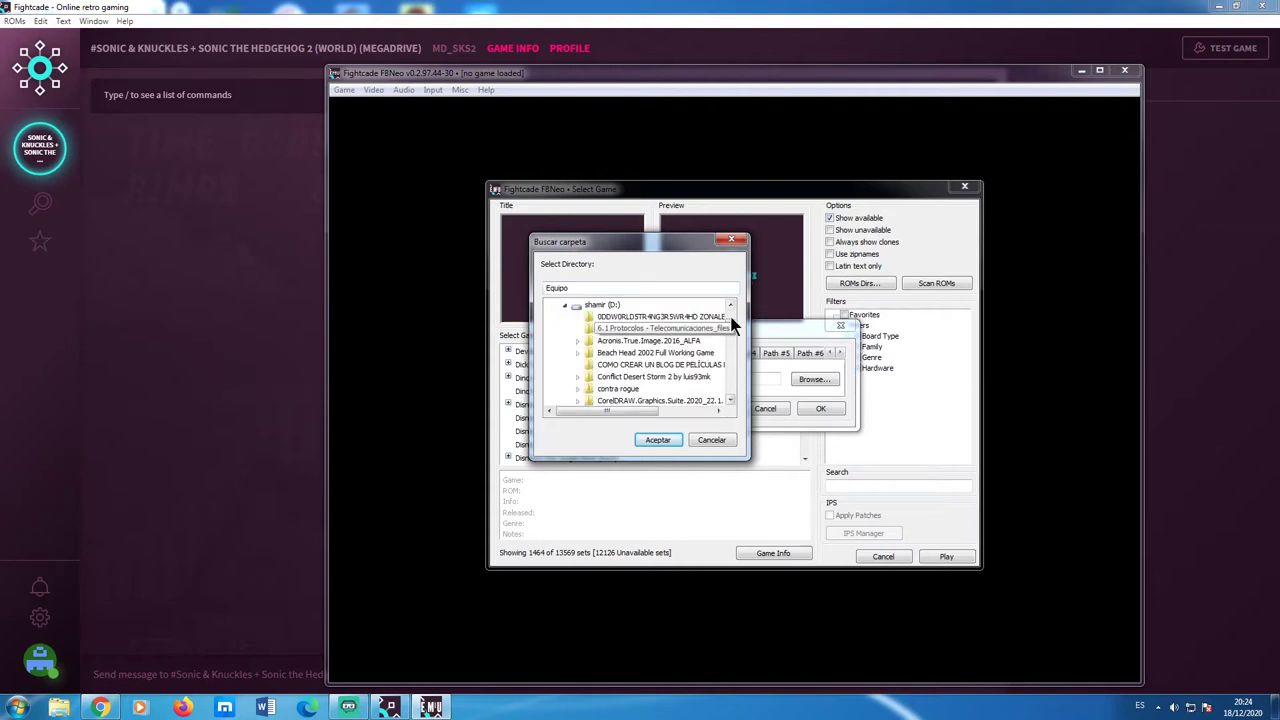
drag(730, 325, 743, 358)
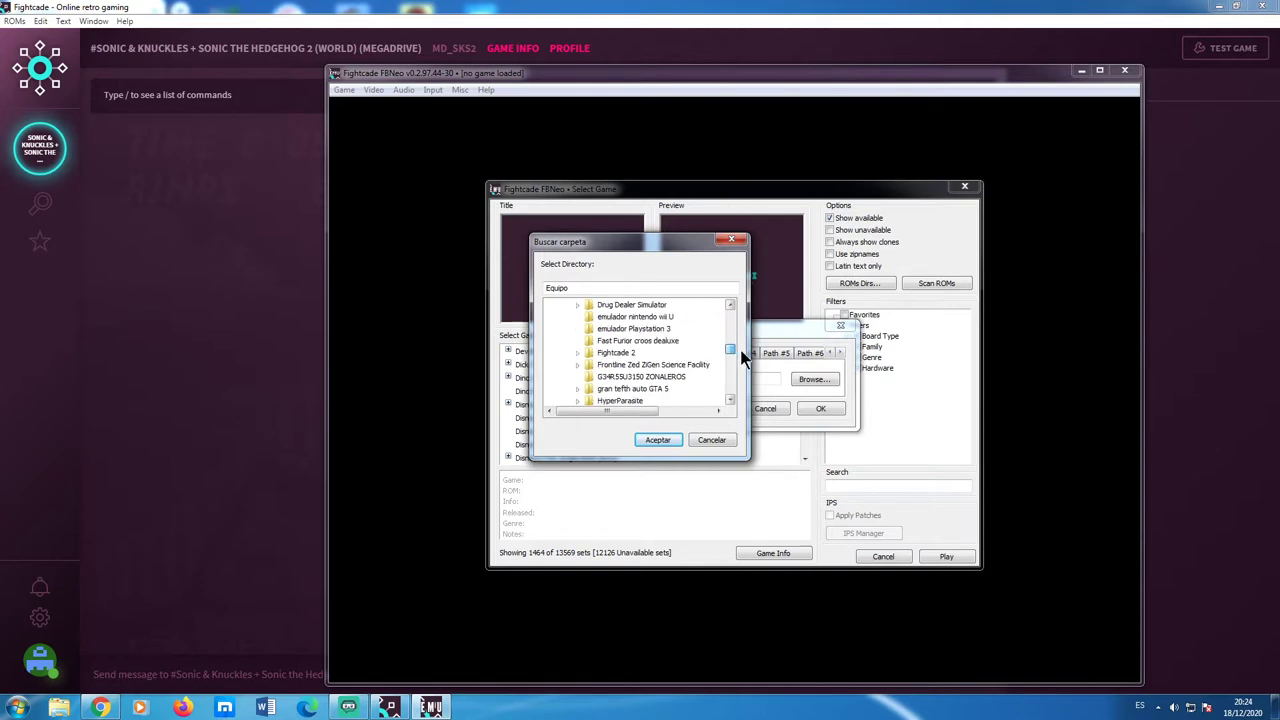
click(577, 352)
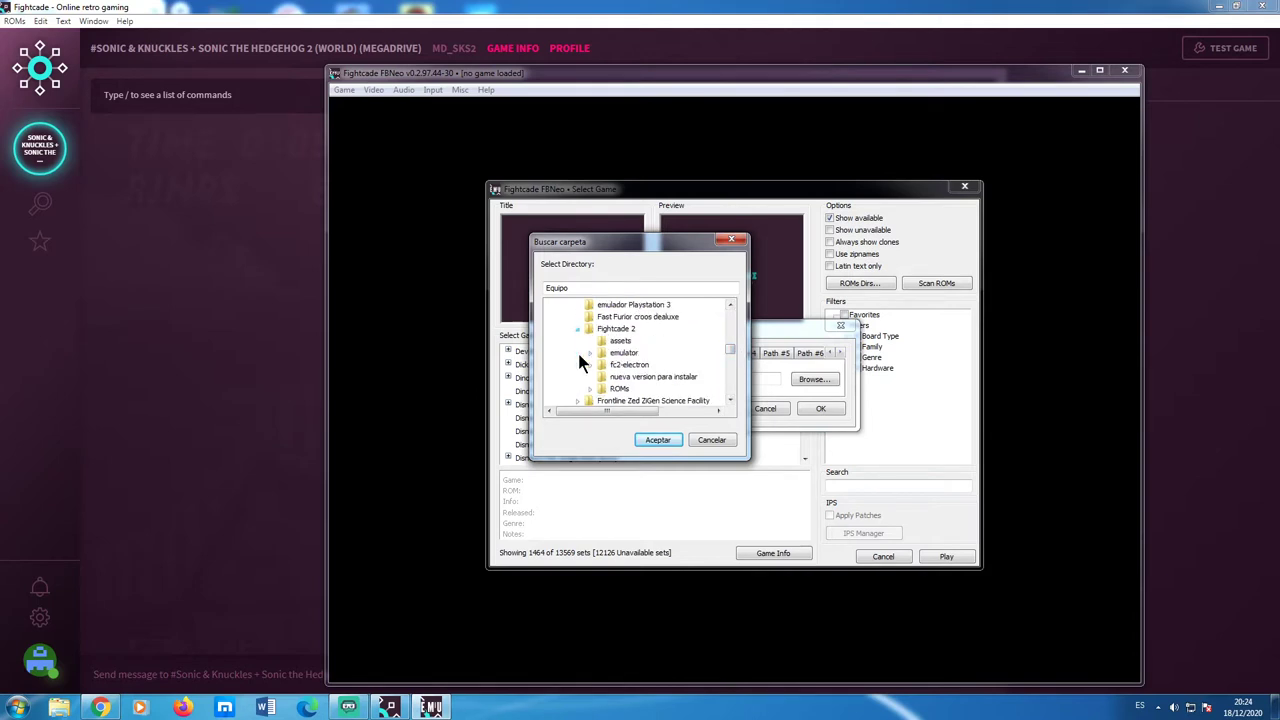
click(619, 390)
click(661, 436)
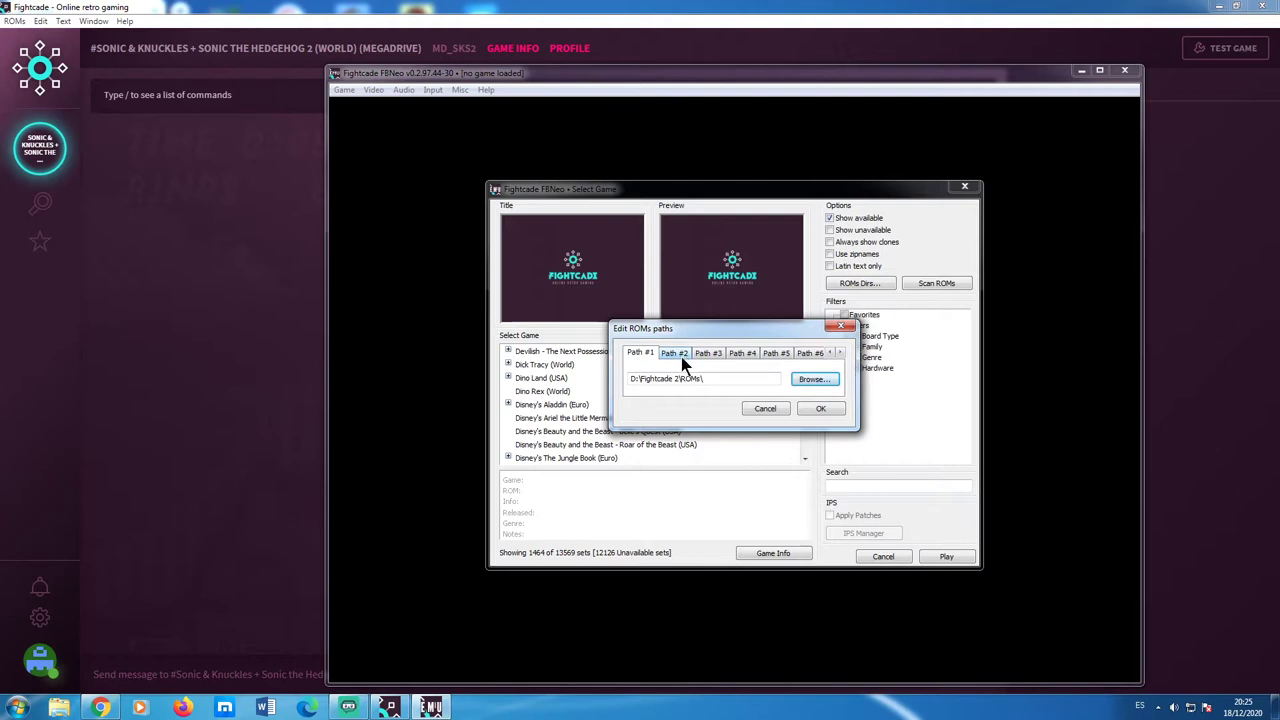
Set ROMs Path #2 to the gamegear folder in D:\Fightcade 2\emulator\fbneo\ROMs.
click(681, 356)
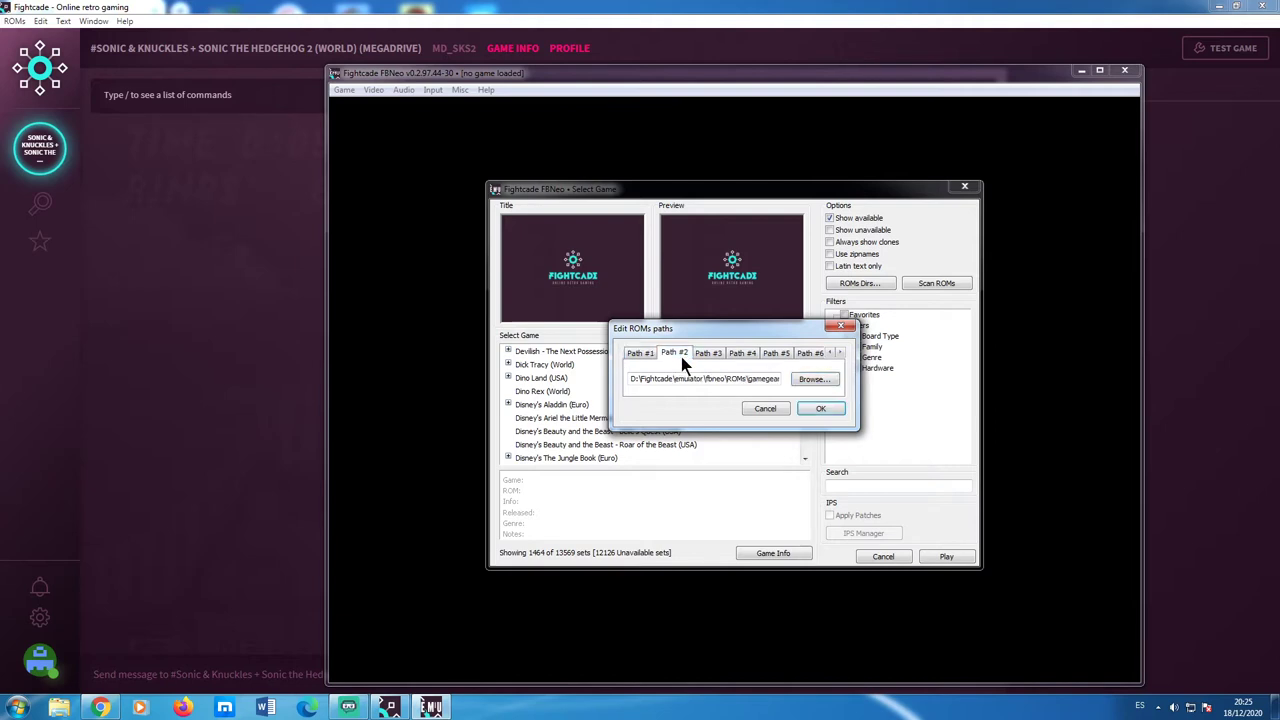
click(803, 378)
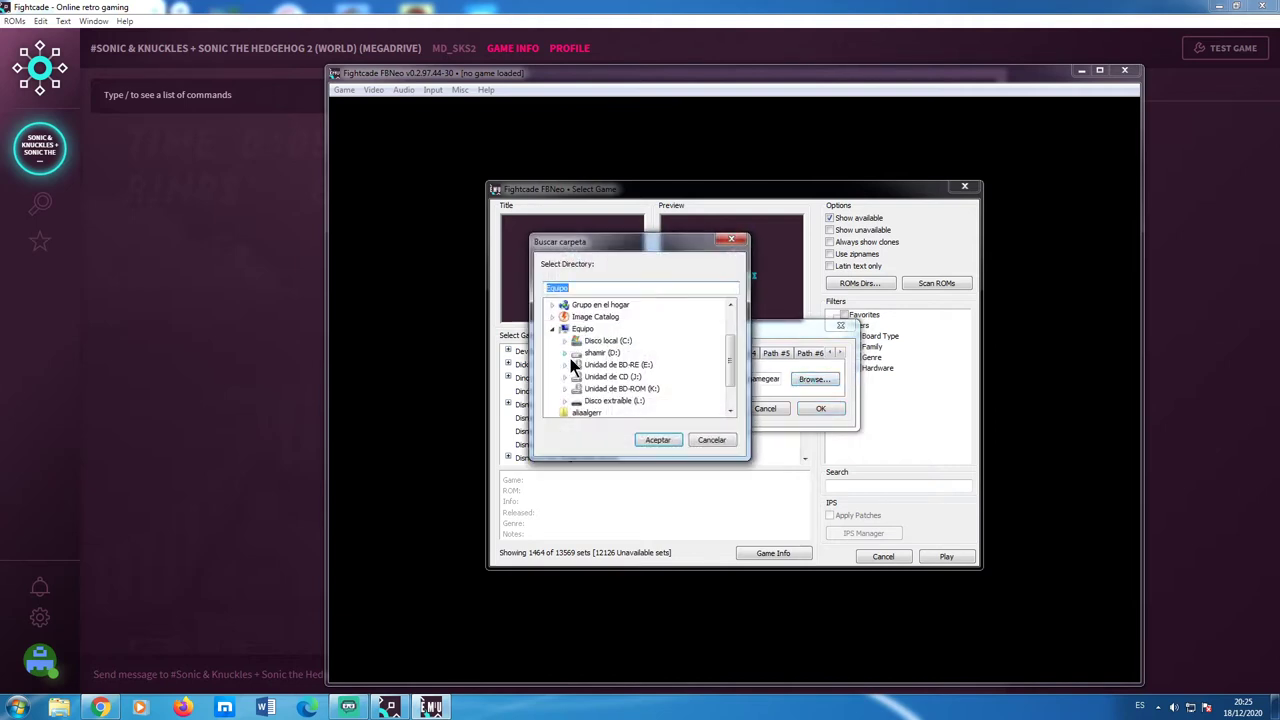
click(562, 350)
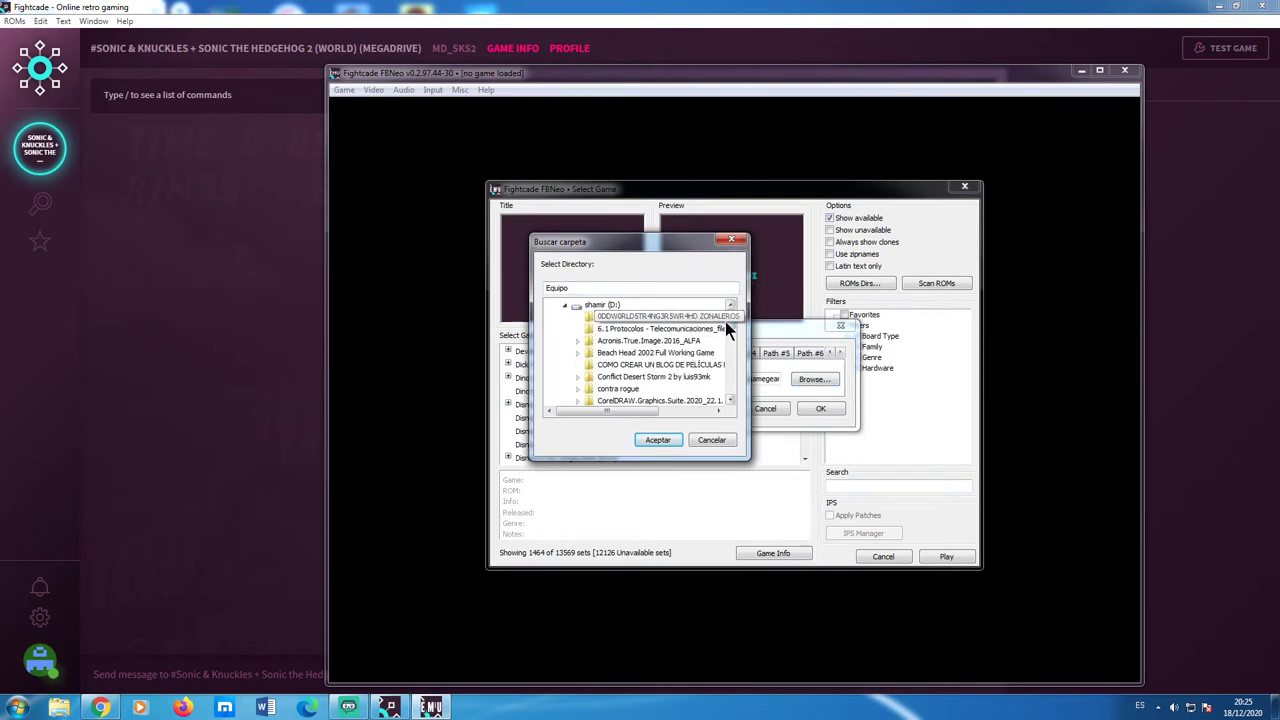
drag(725, 321, 731, 353)
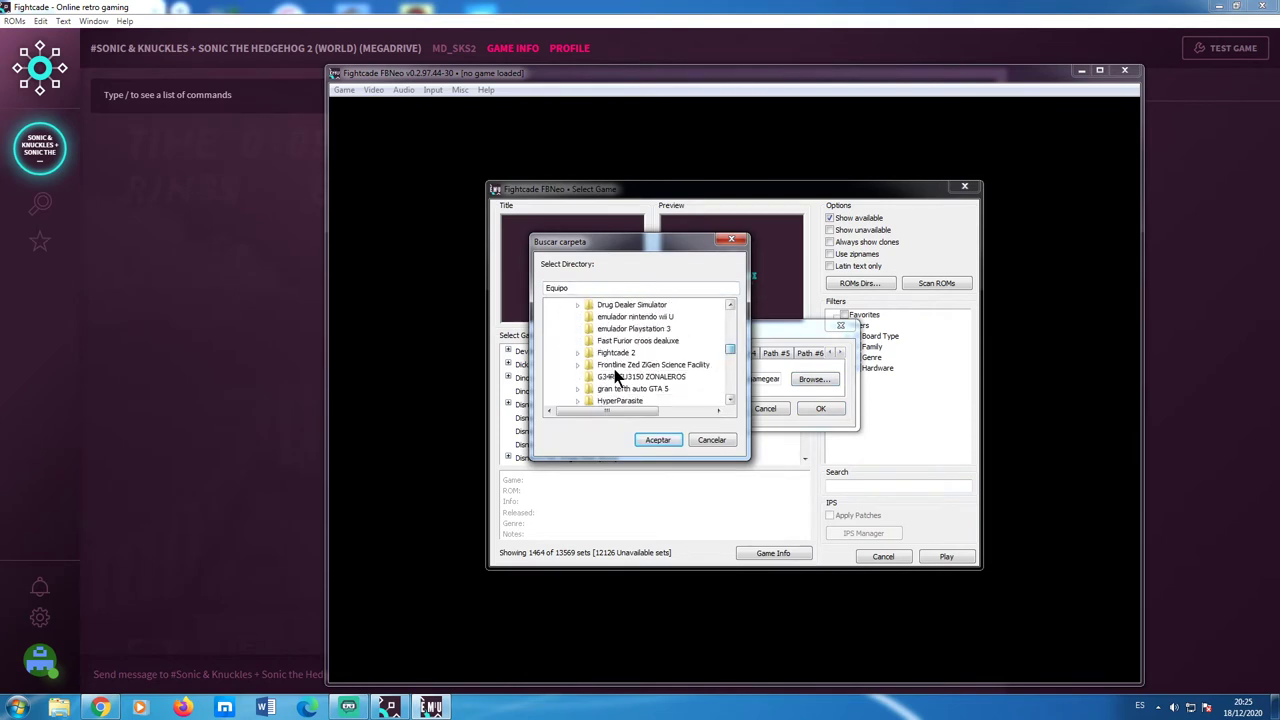
click(577, 352)
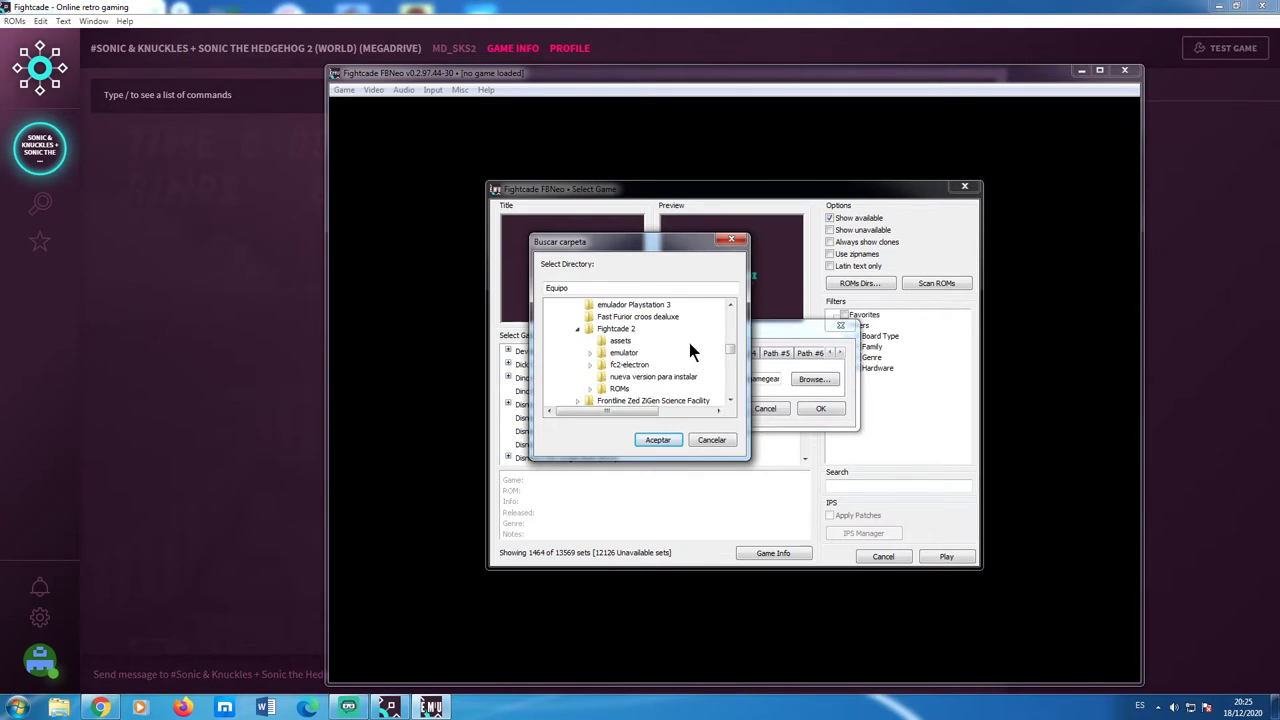
click(590, 353)
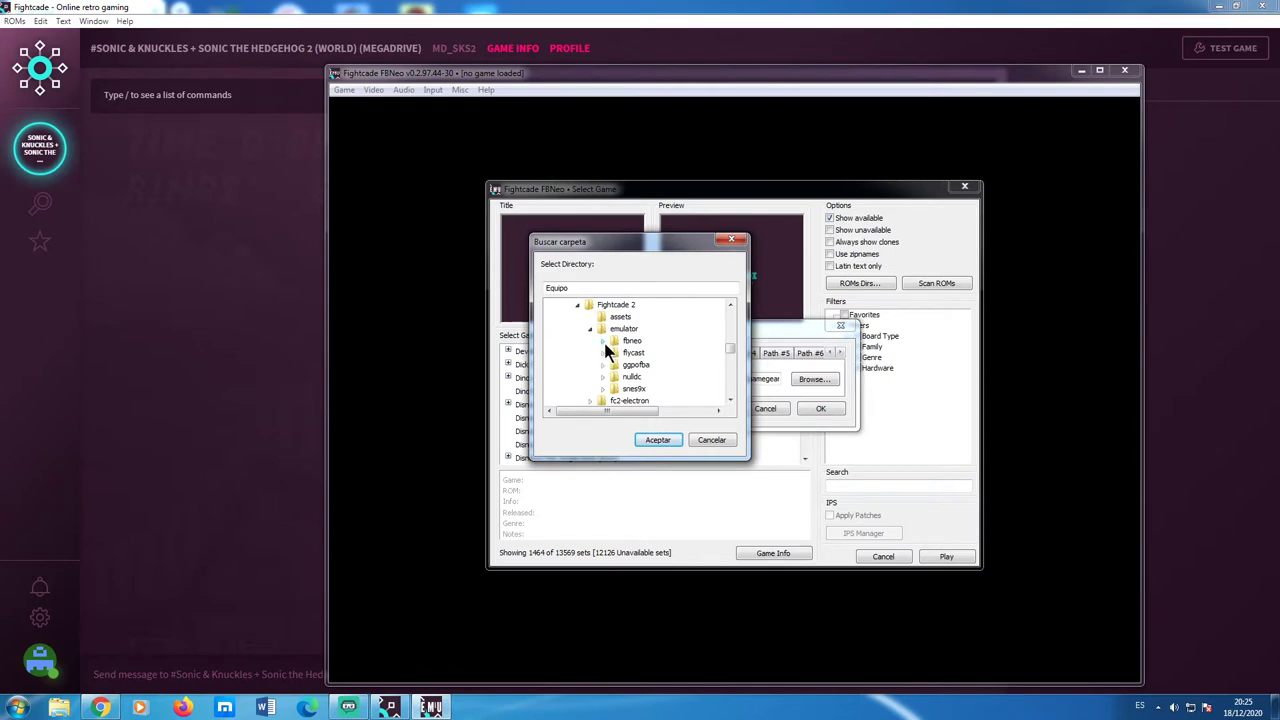
click(603, 341)
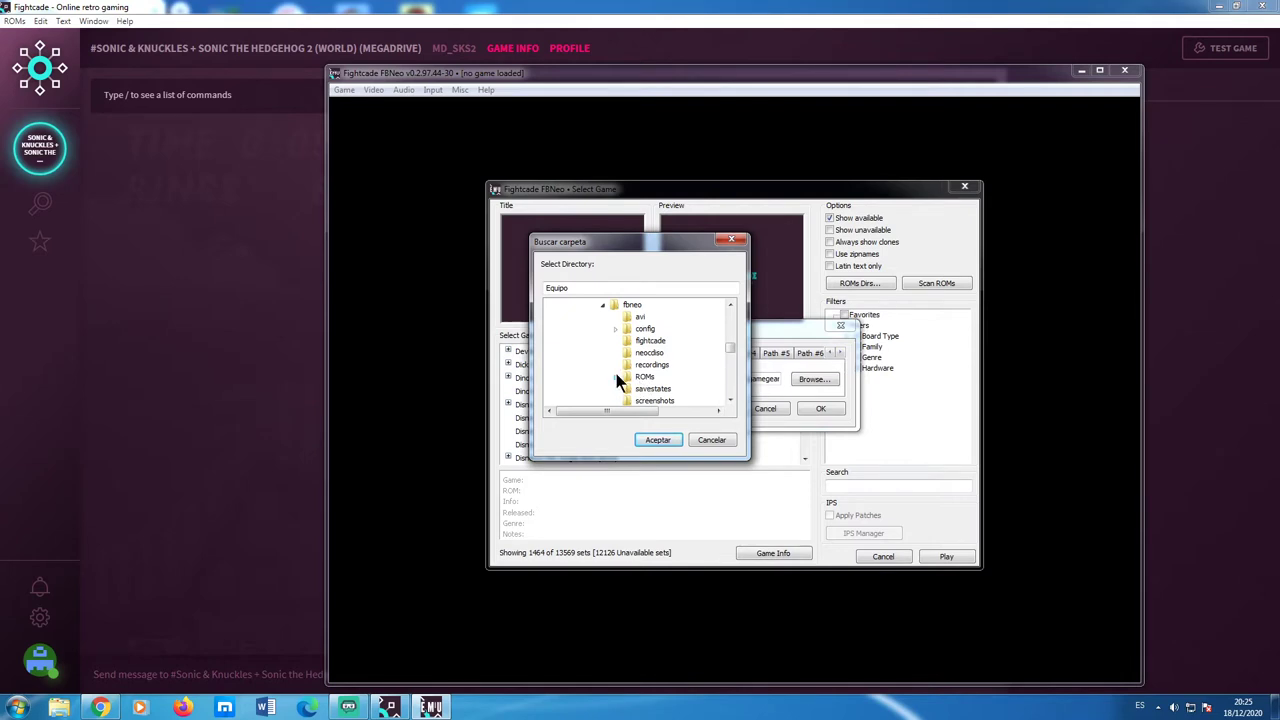
click(615, 378)
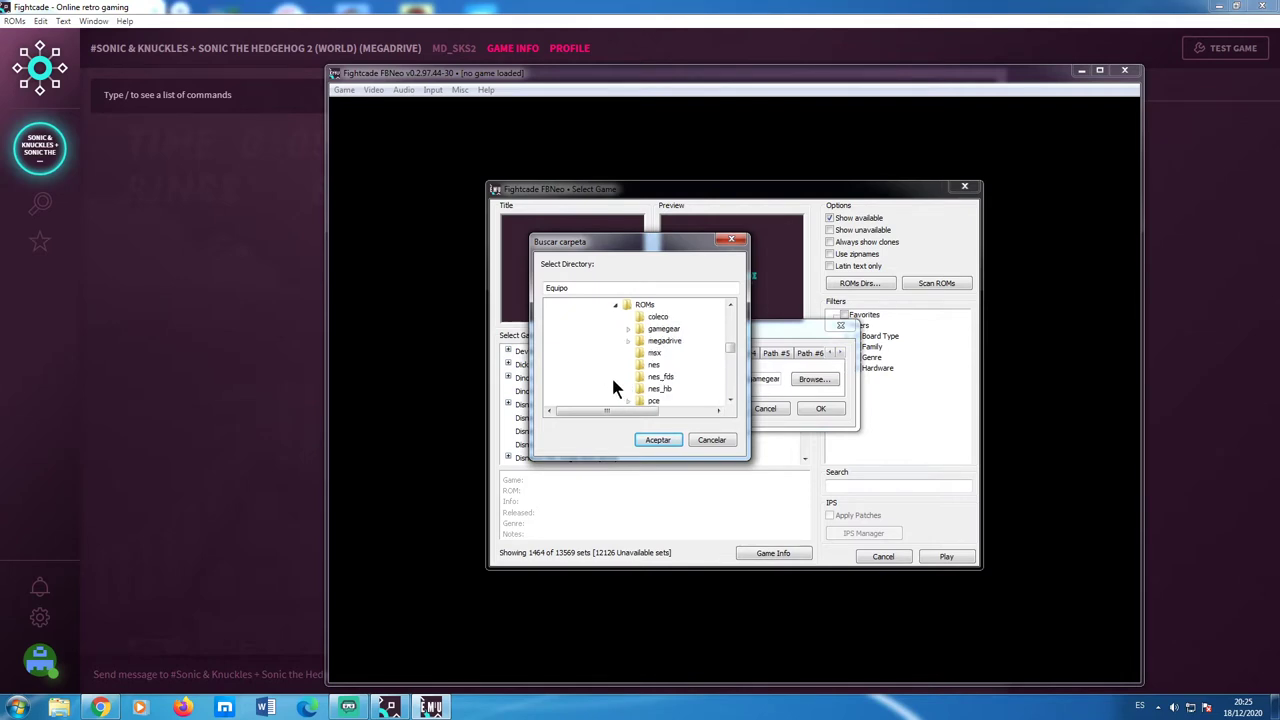
click(665, 332)
click(658, 440)
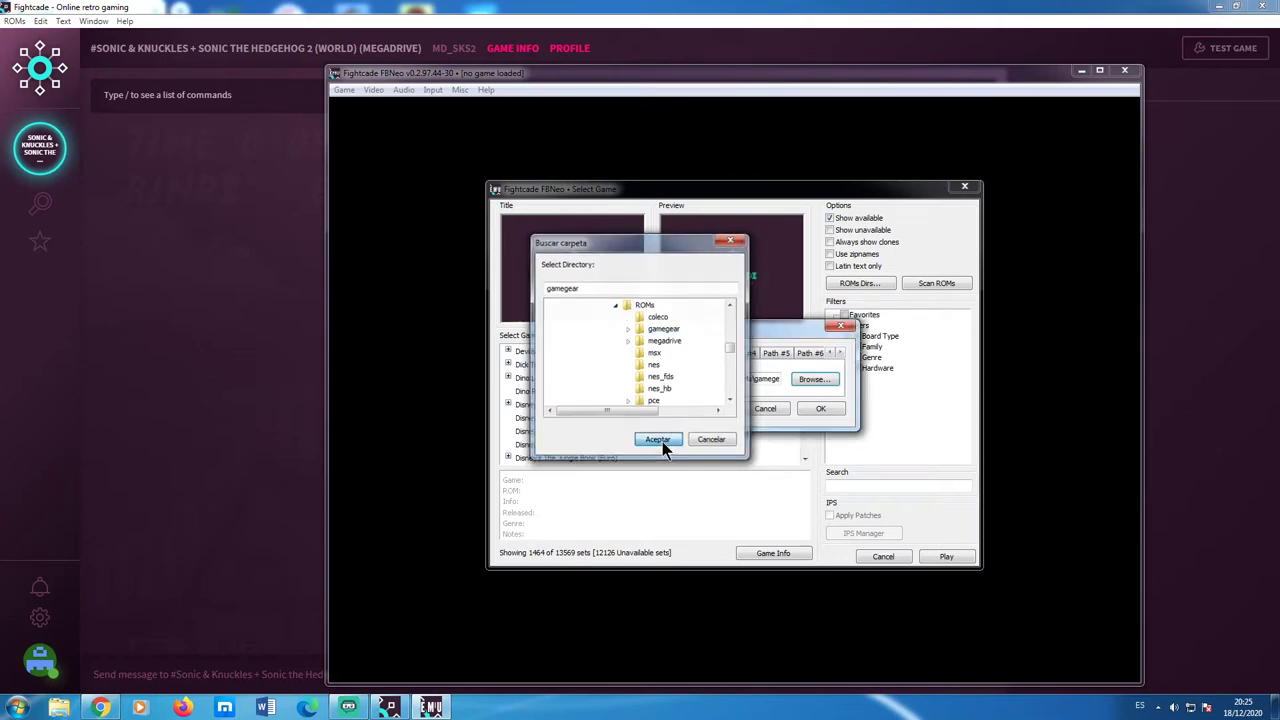
Set ROMs Path #3 to the megadrive folder in D:\Fightcade 2\emulator\fbneo\ROMs.
click(709, 355)
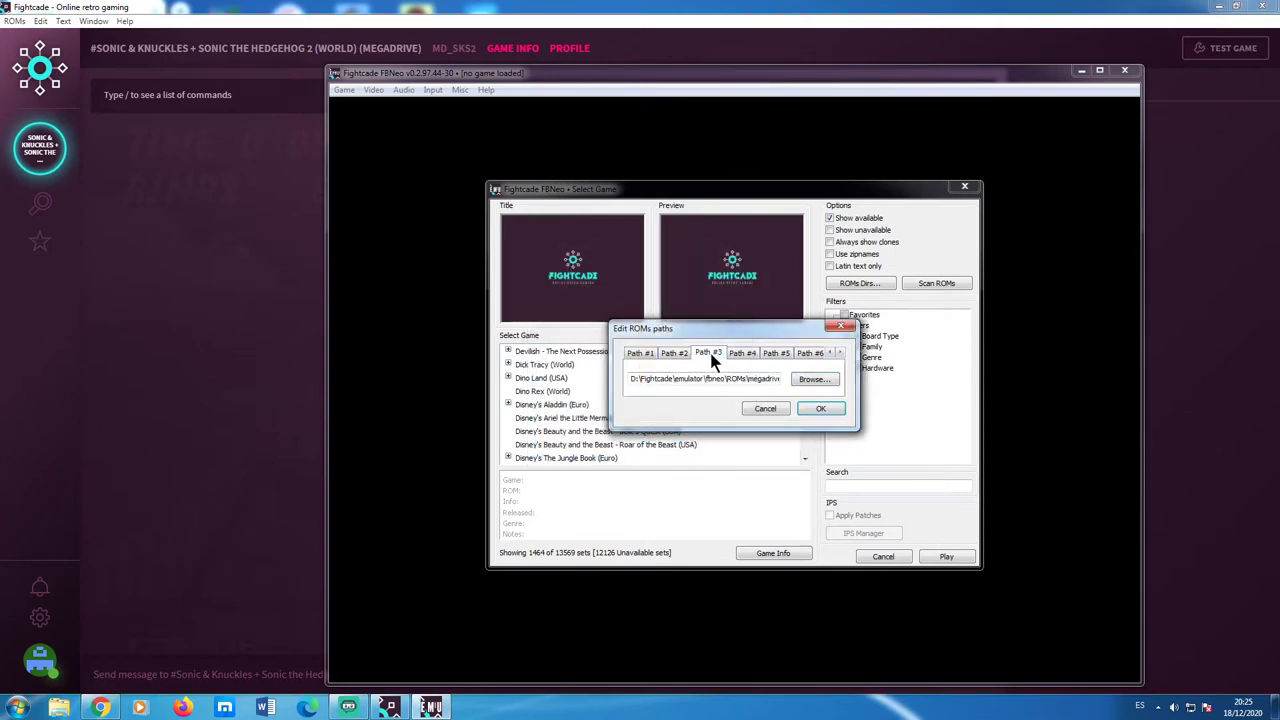
click(829, 379)
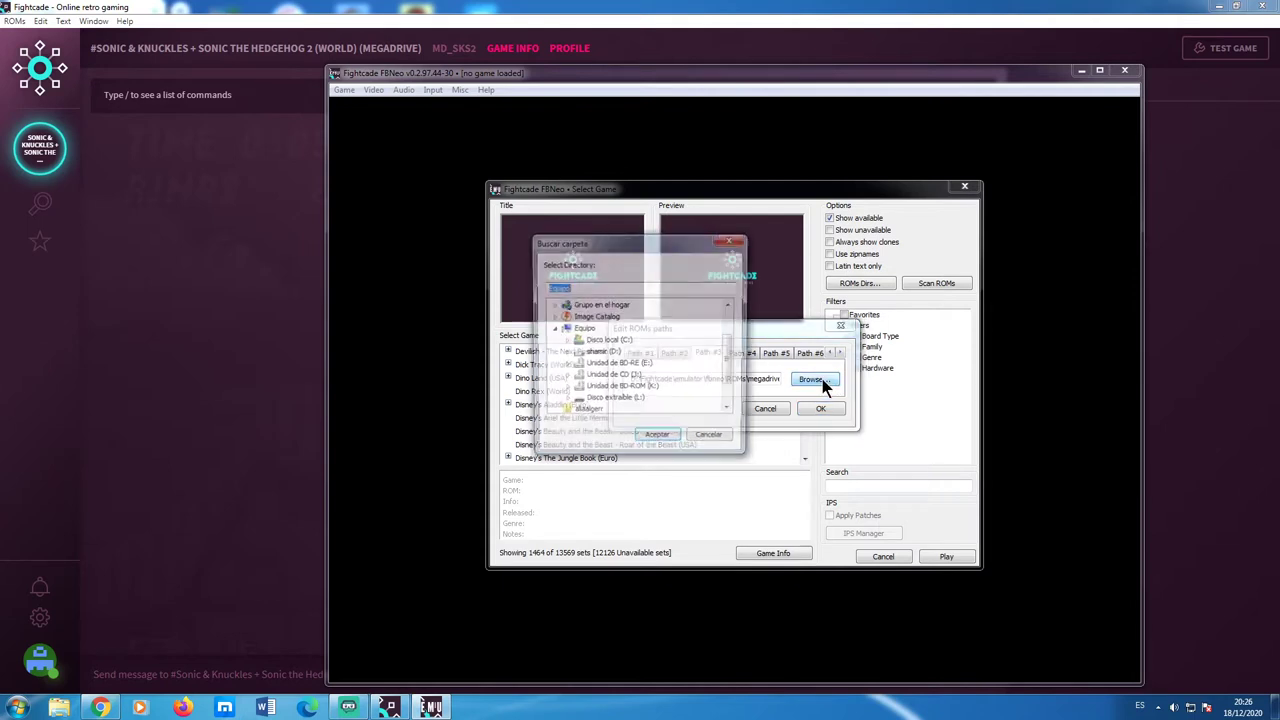
click(564, 354)
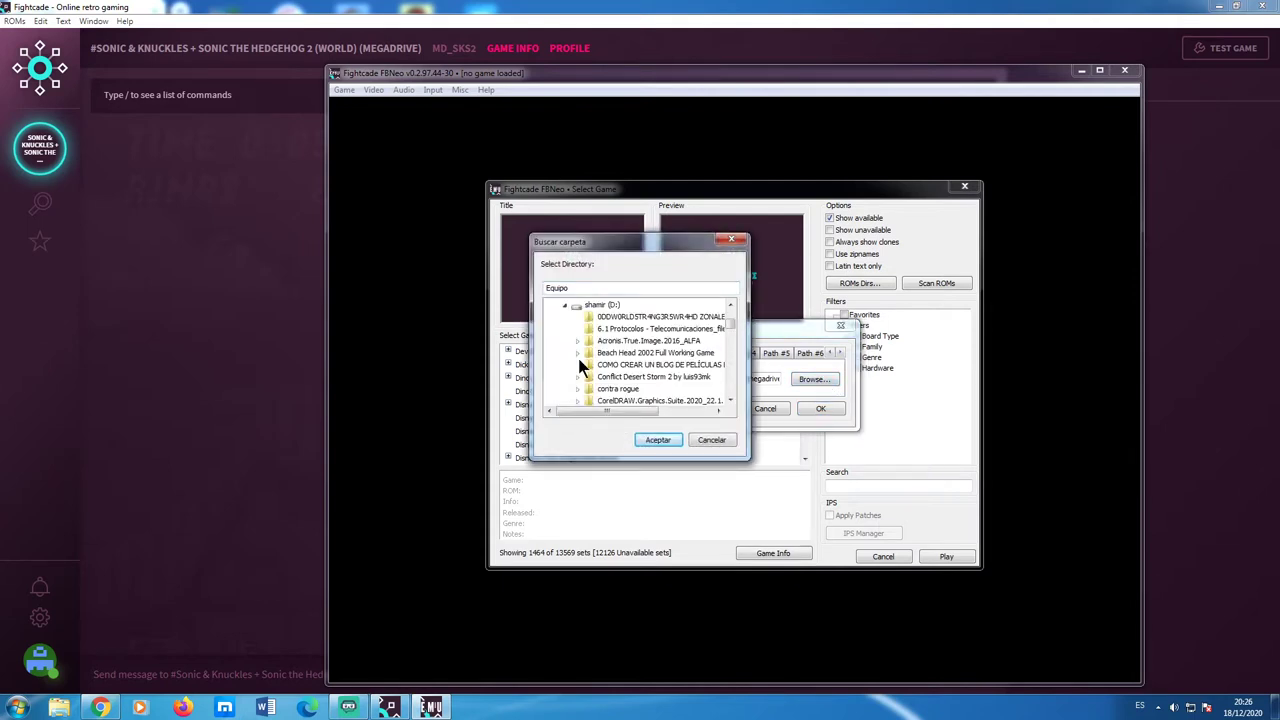
drag(726, 328, 729, 350)
click(577, 364)
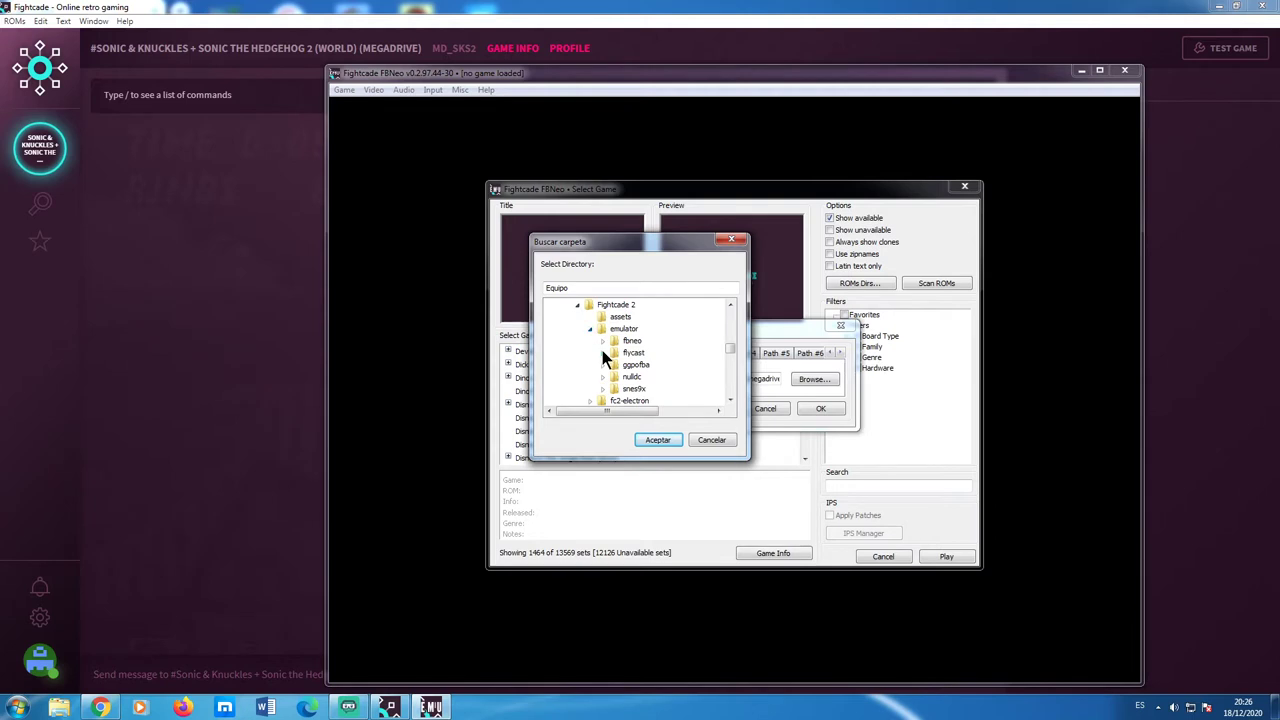
click(601, 340)
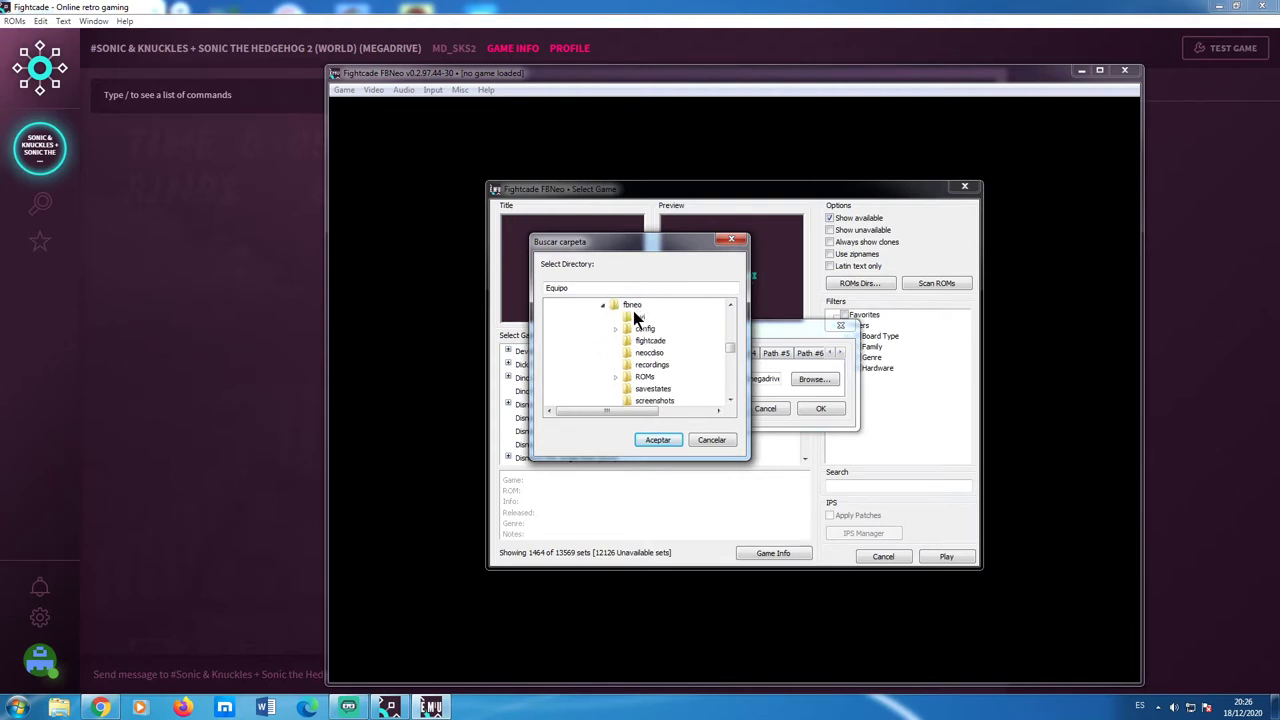
click(616, 374)
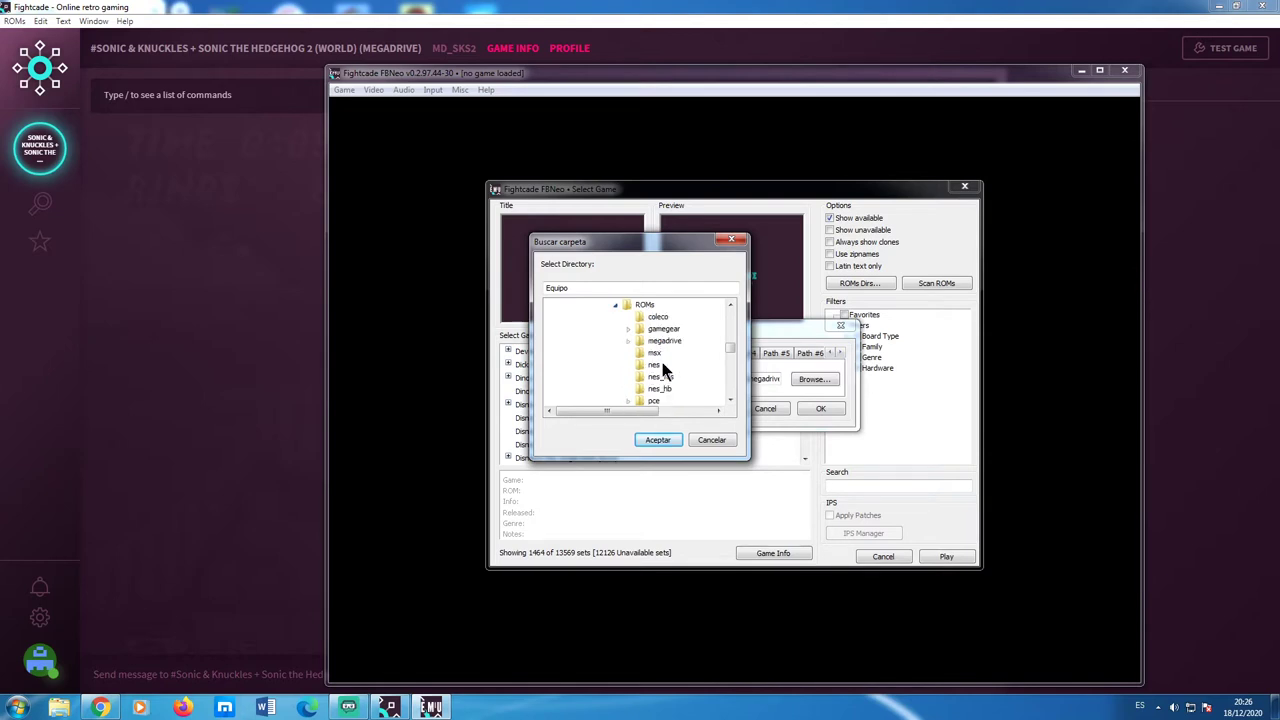
click(665, 334)
click(668, 343)
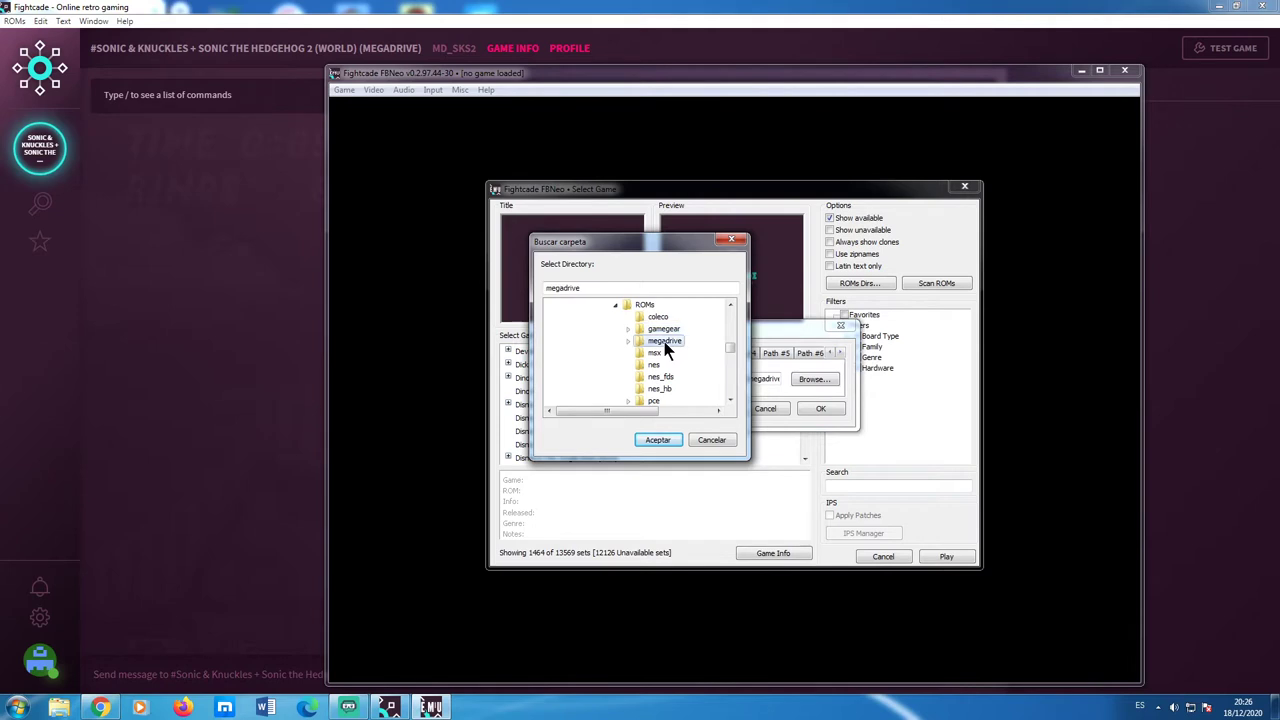
click(650, 436)
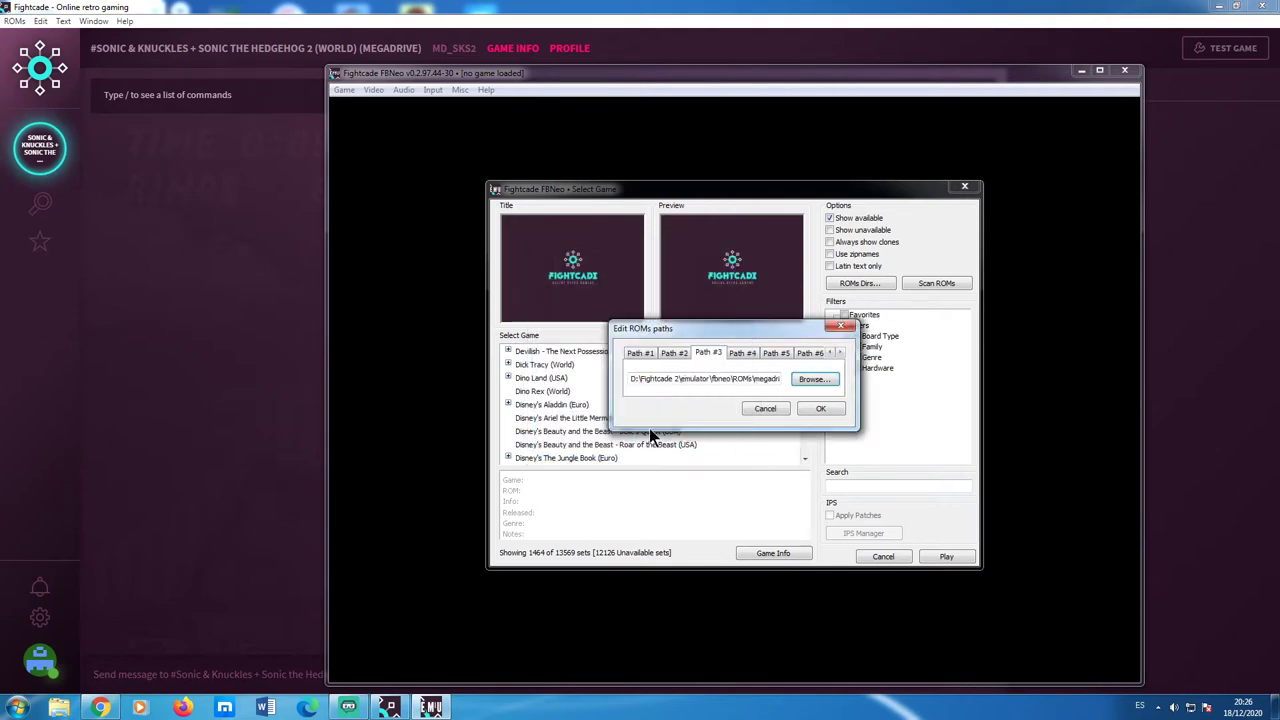
Browse to D:\Fightcade 2\emulator\fbneo\ROMs for Path #4 and select the nes_fds folder.
click(739, 358)
click(800, 378)
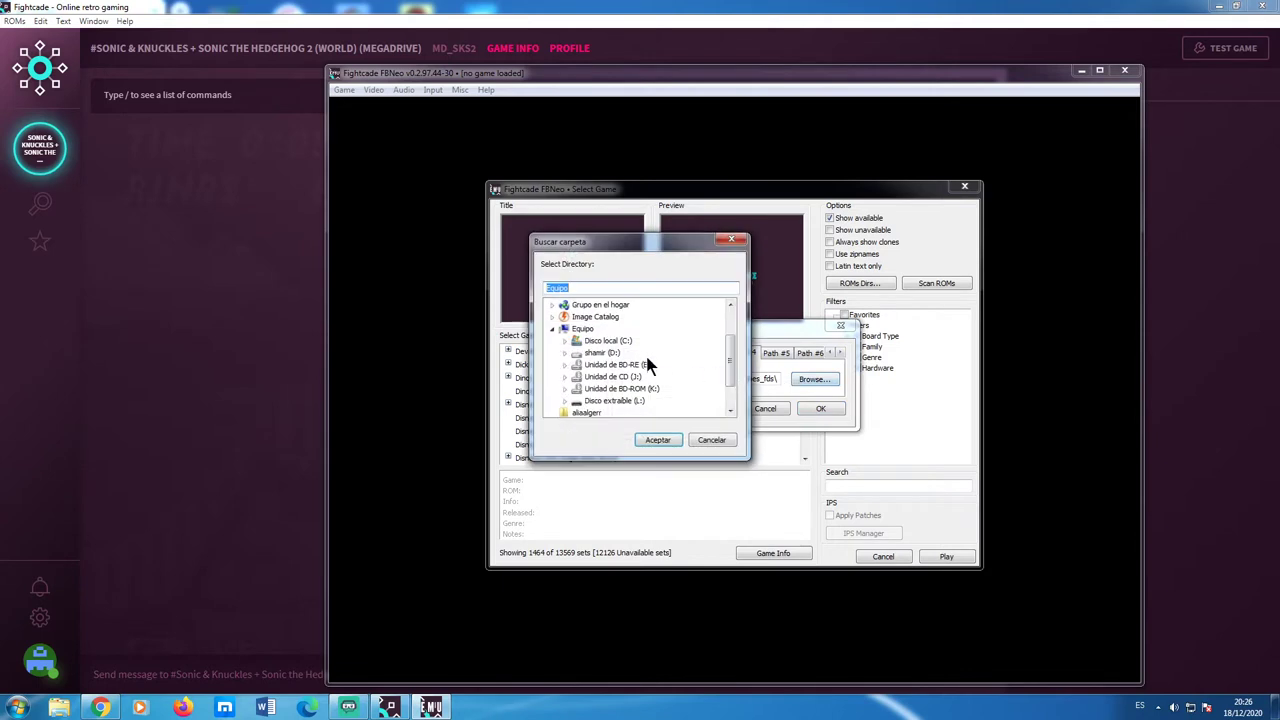
click(565, 352)
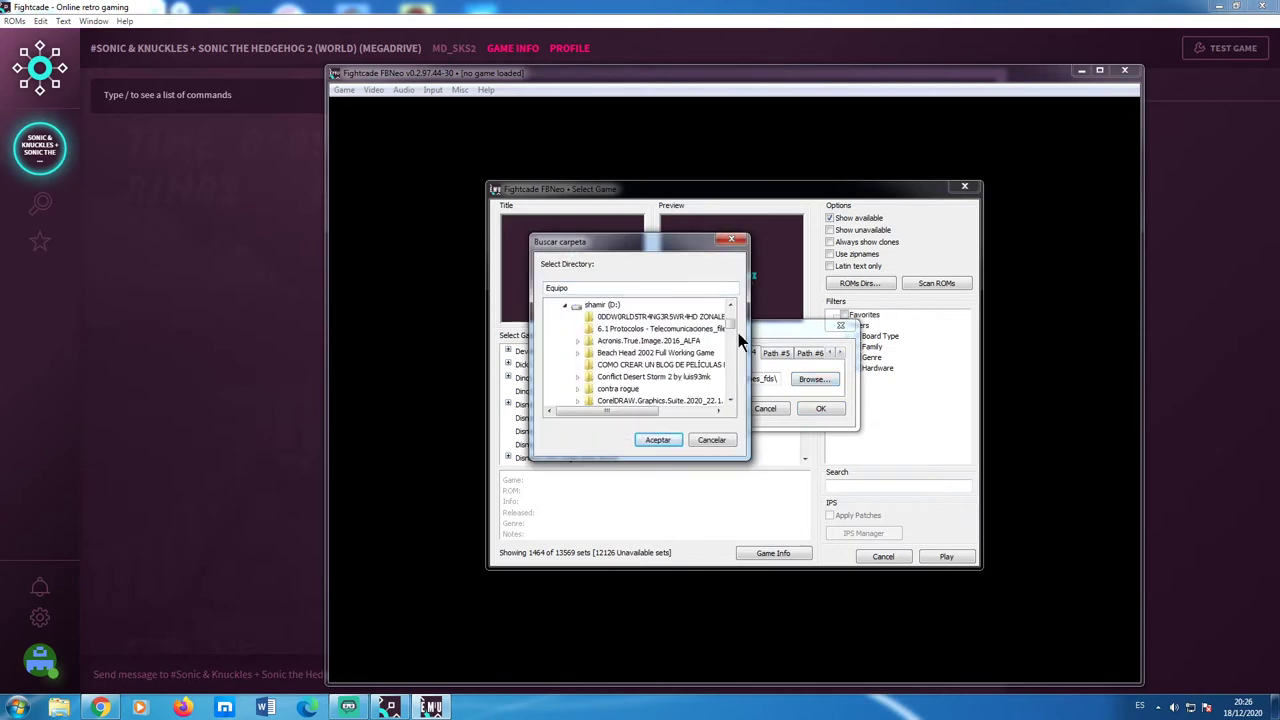
drag(731, 331, 731, 341)
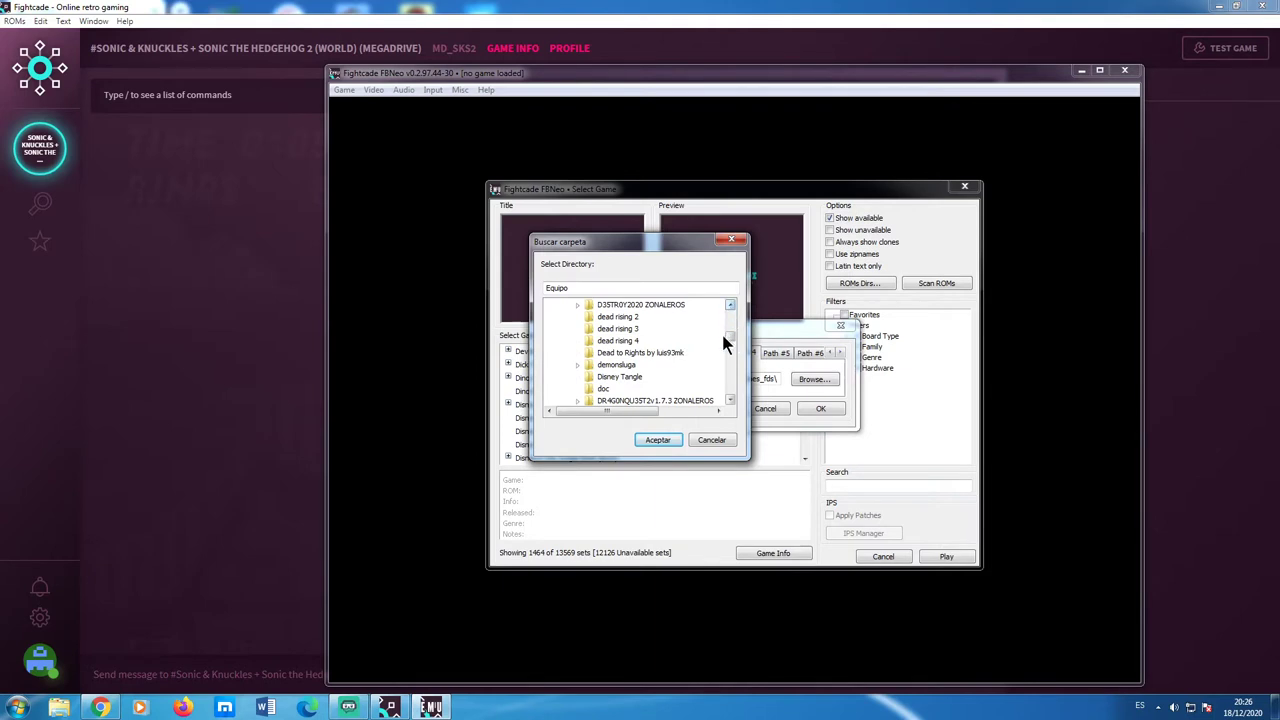
drag(724, 337, 730, 354)
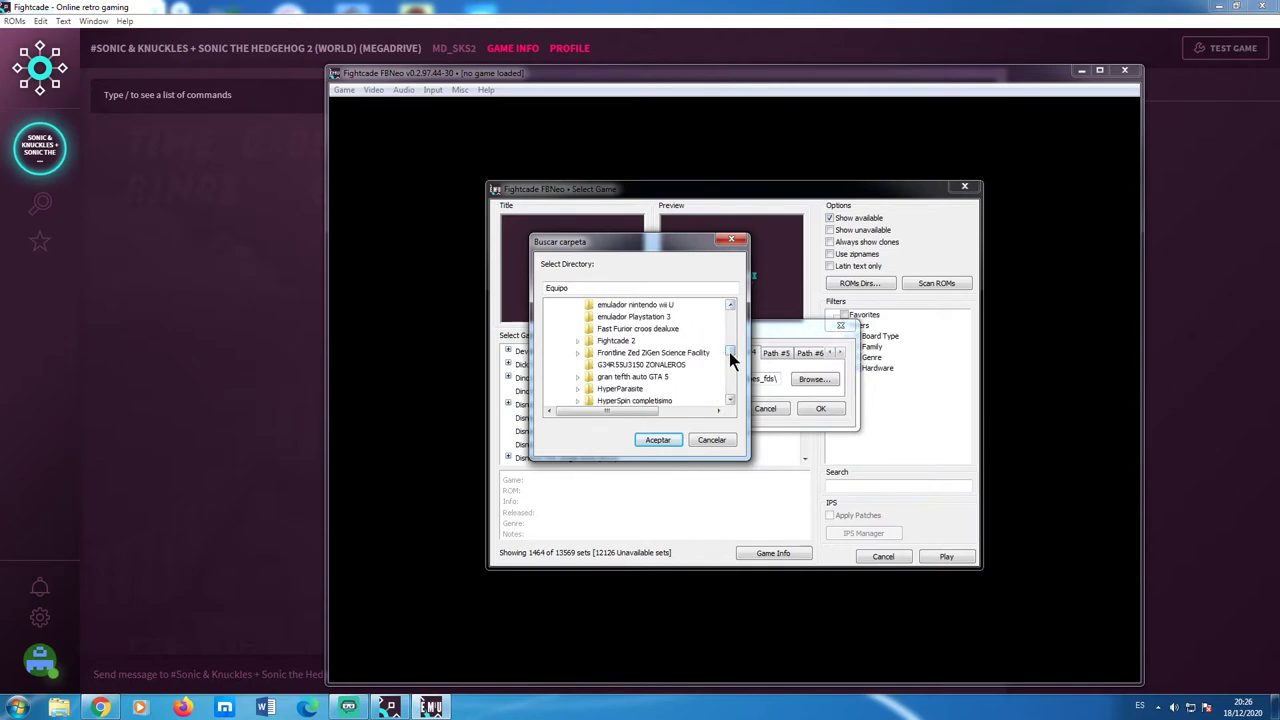
click(577, 340)
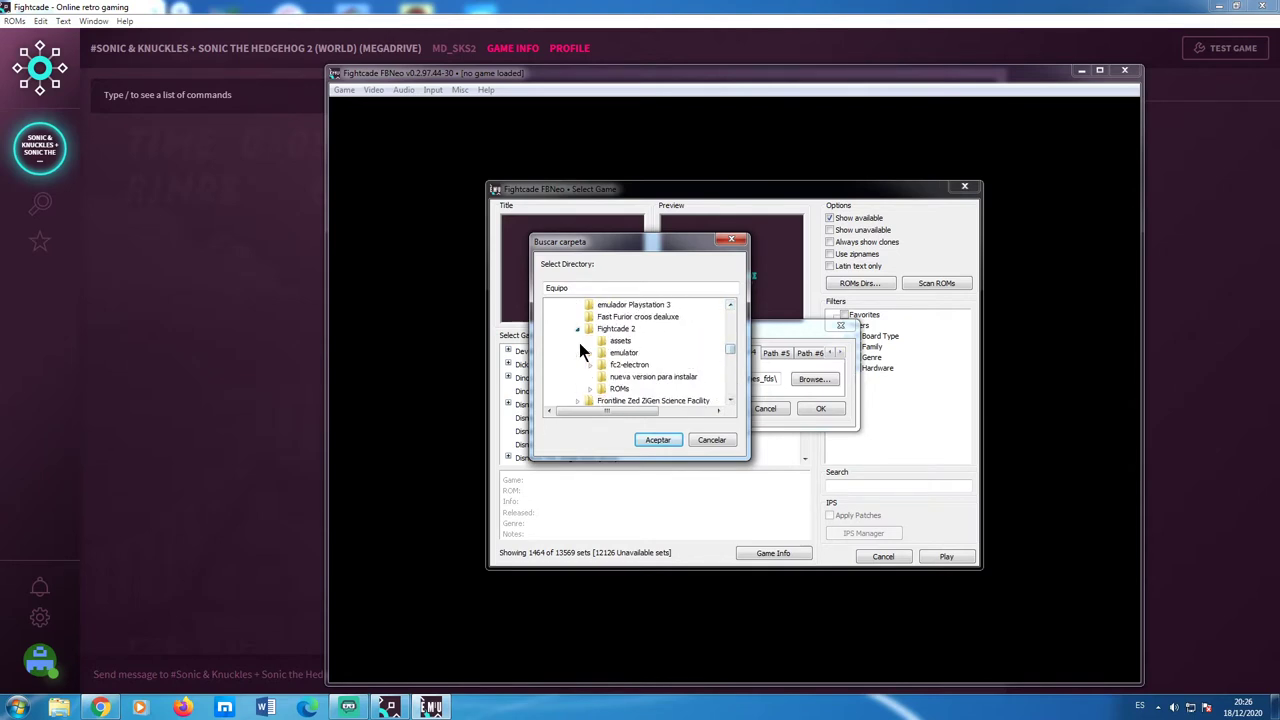
click(589, 350)
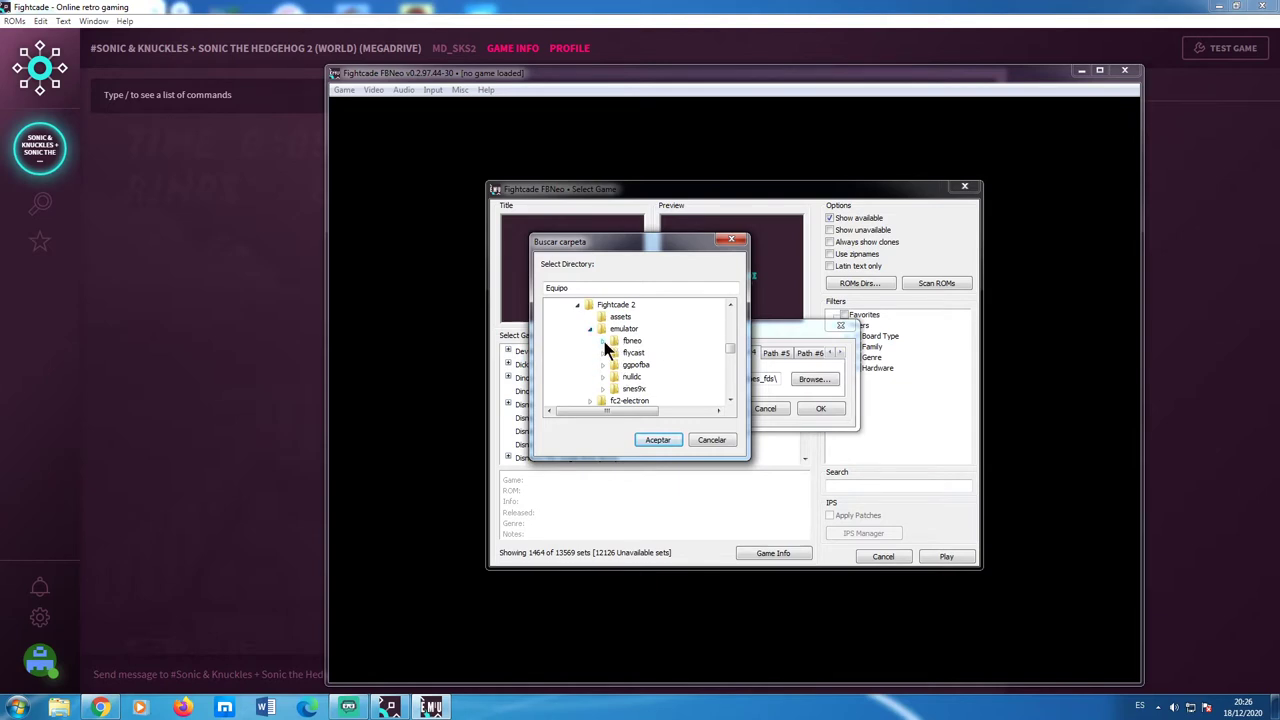
click(603, 341)
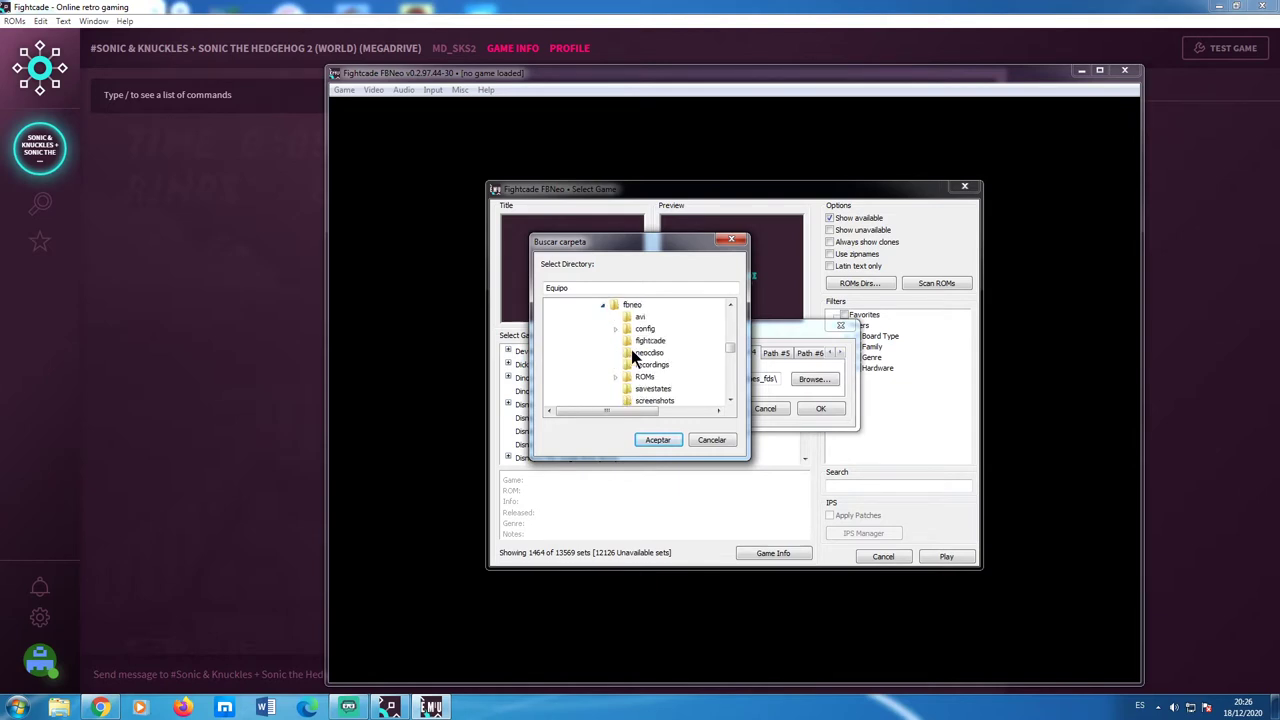
click(617, 375)
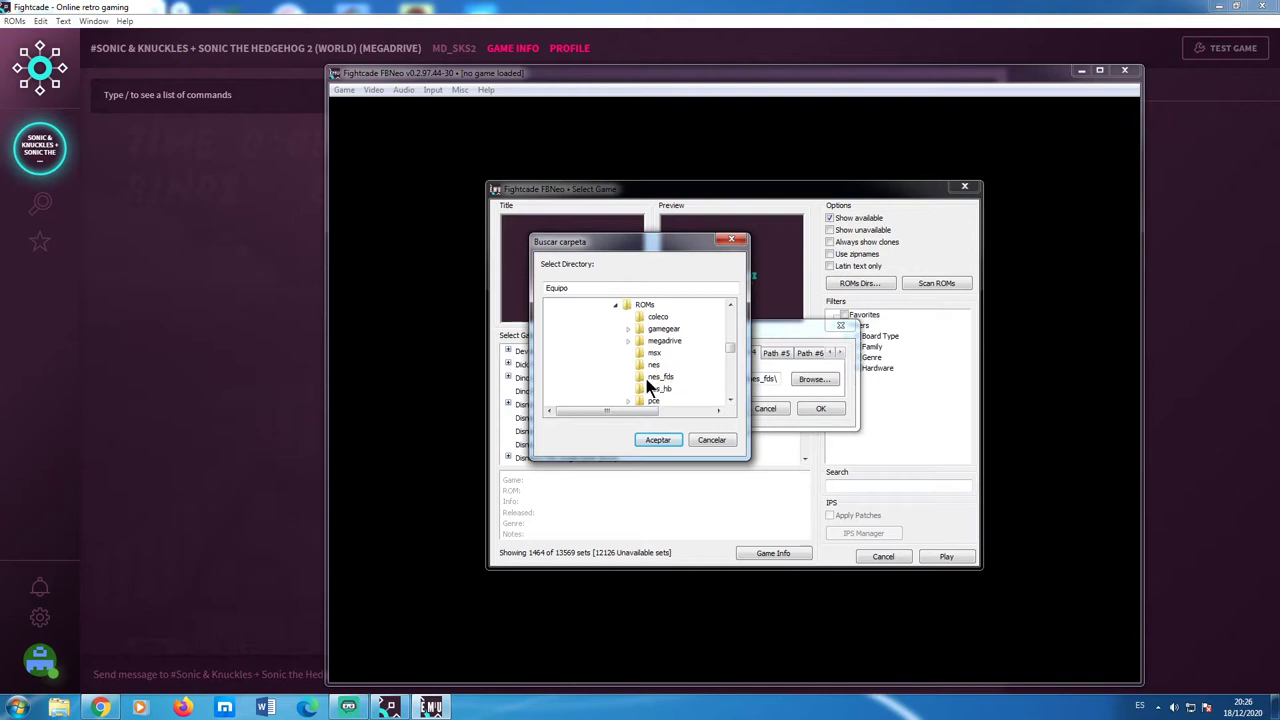
click(638, 377)
Switch to Windows Explorer and open the folder D:\Fightcade 2\emulator\fbneo\ROMs.
click(60, 708)
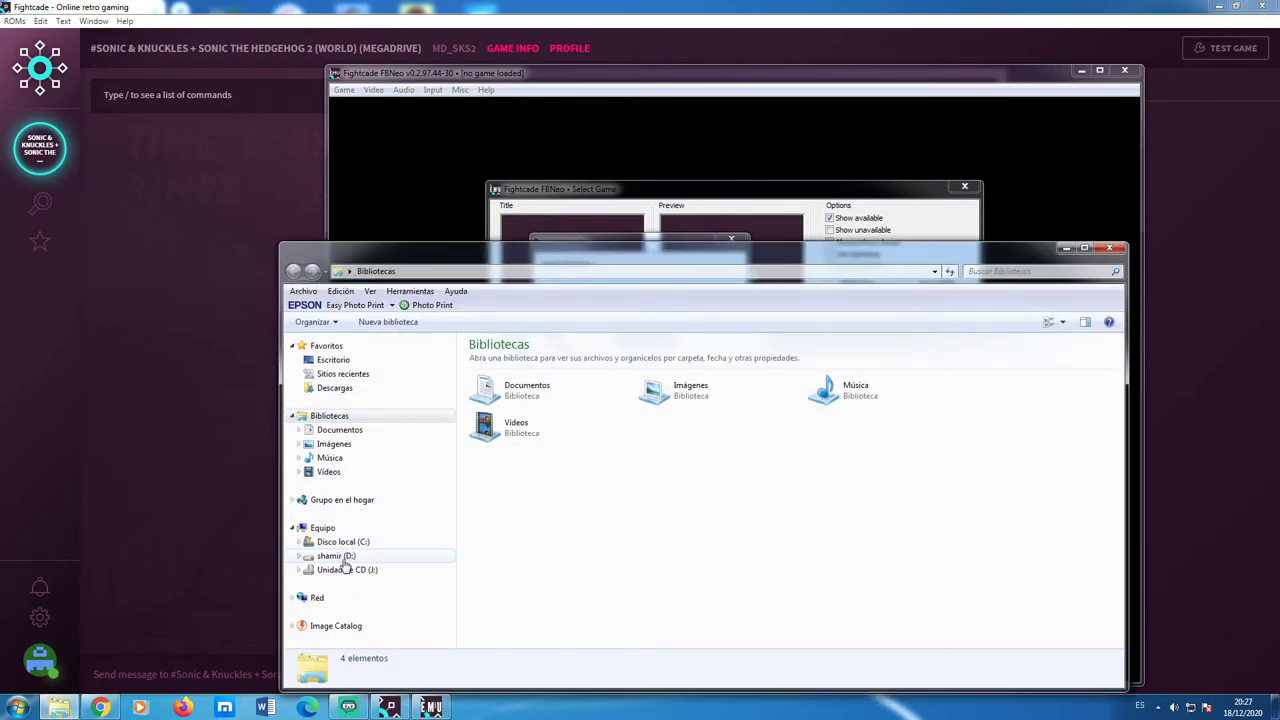
click(336, 556)
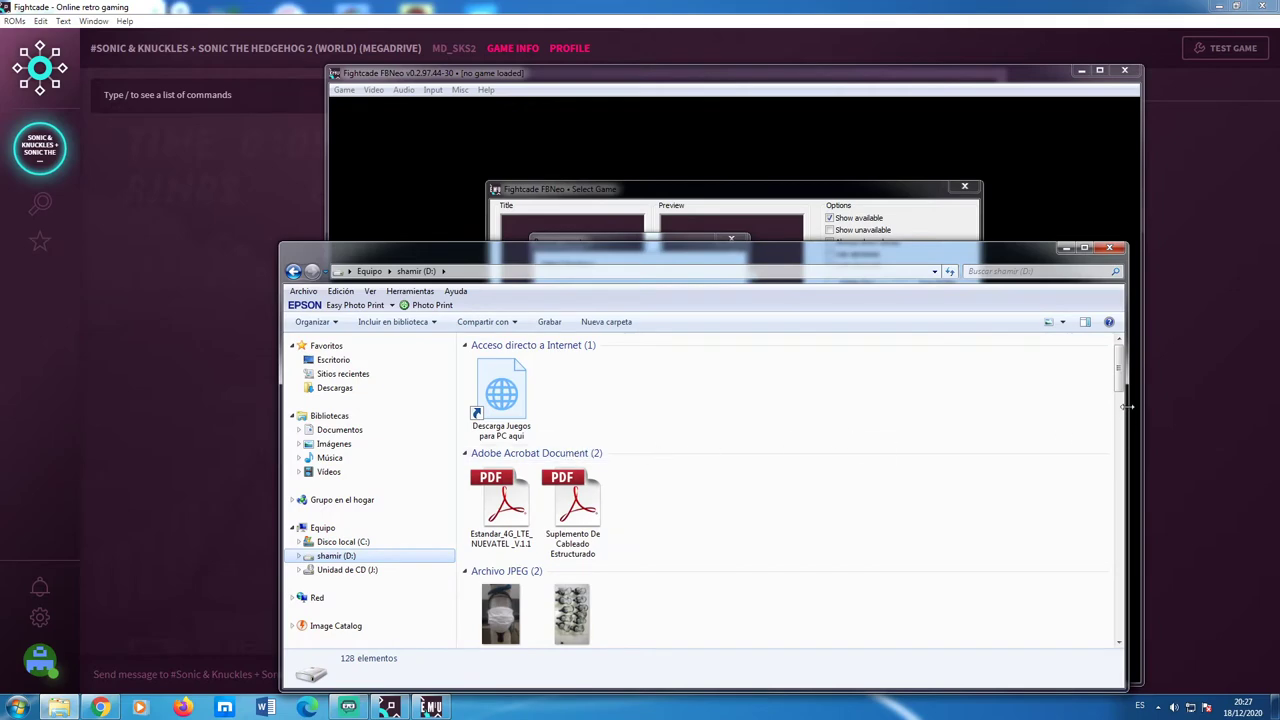
drag(1120, 385, 1118, 512)
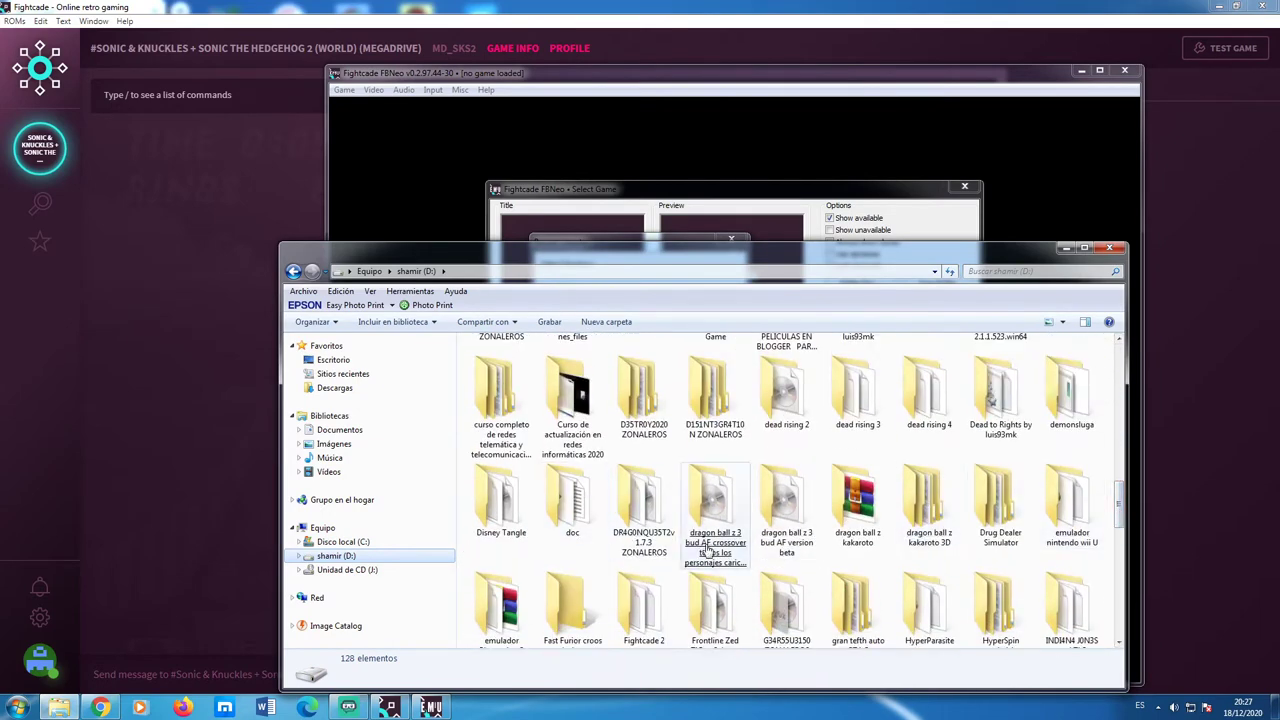
double_click(664, 626)
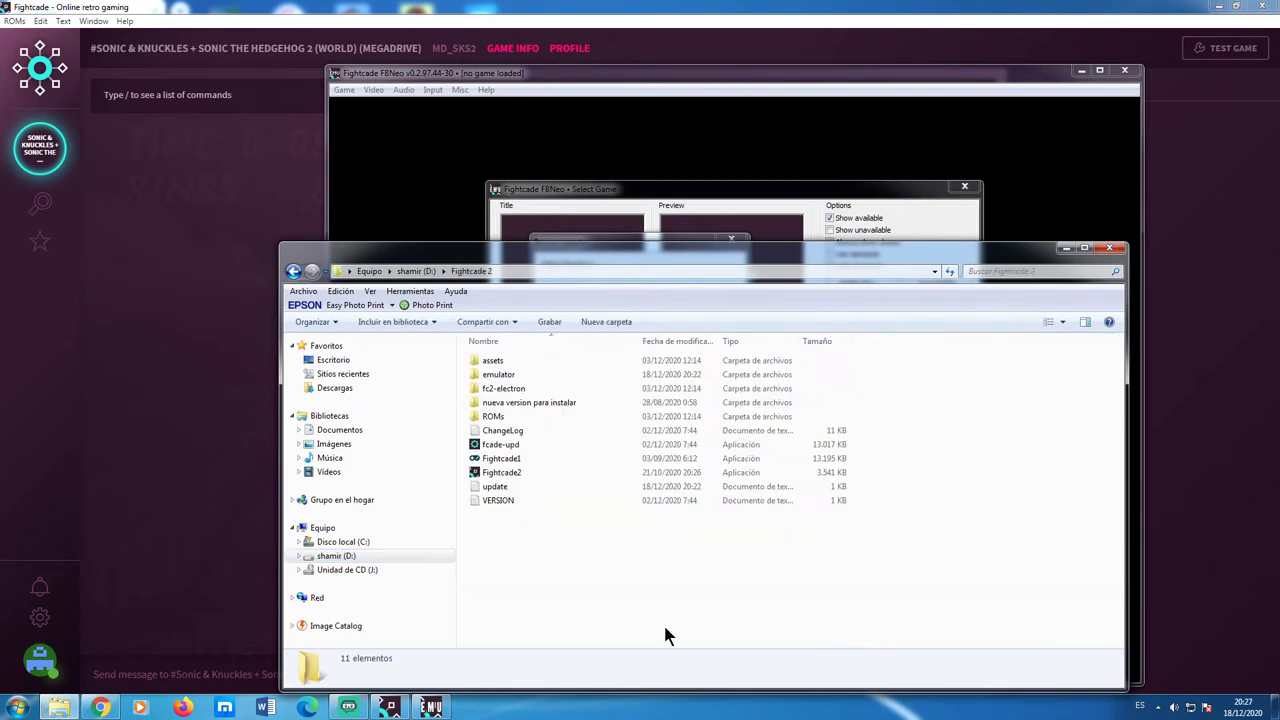
double_click(514, 377)
click(515, 390)
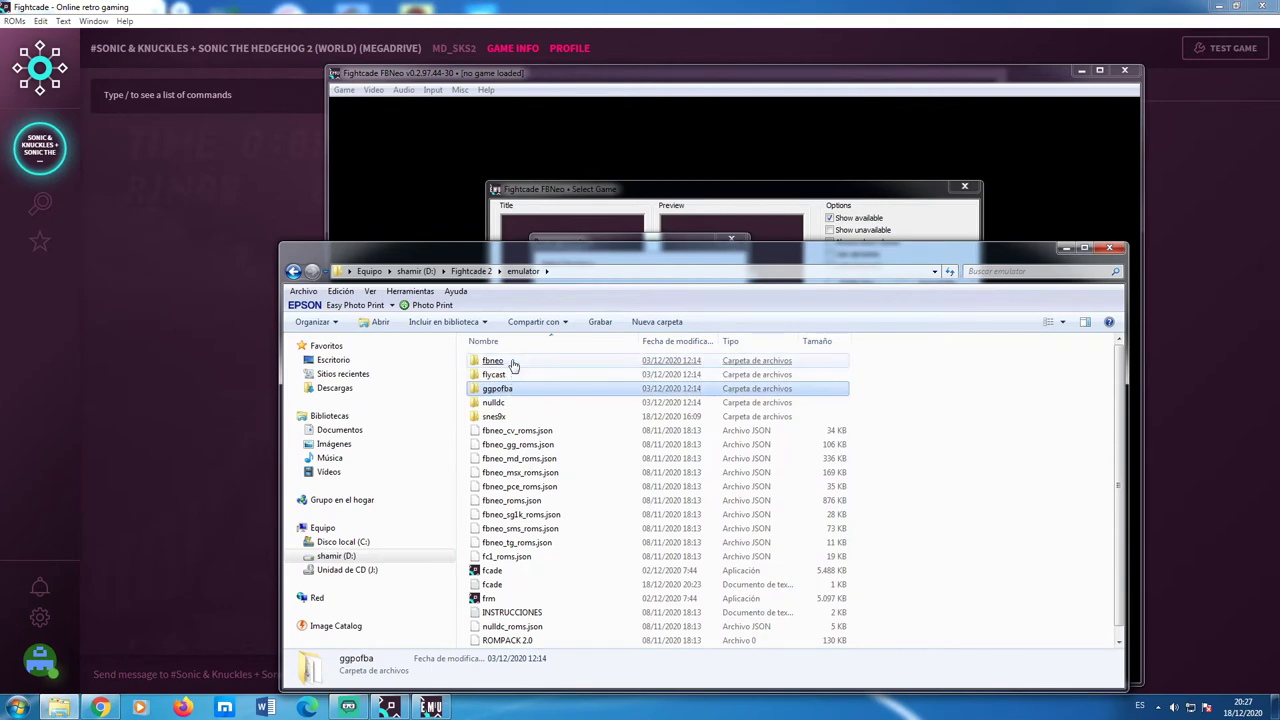
click(511, 364)
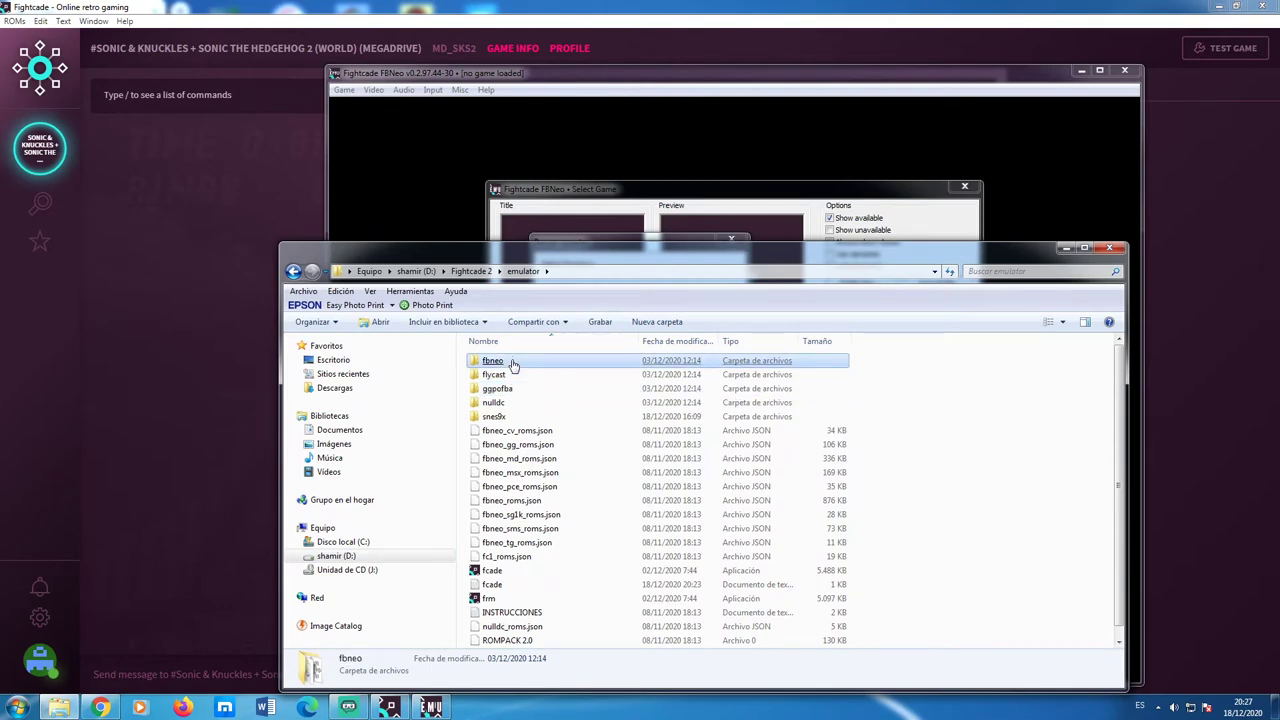
double_click(511, 362)
double_click(514, 431)
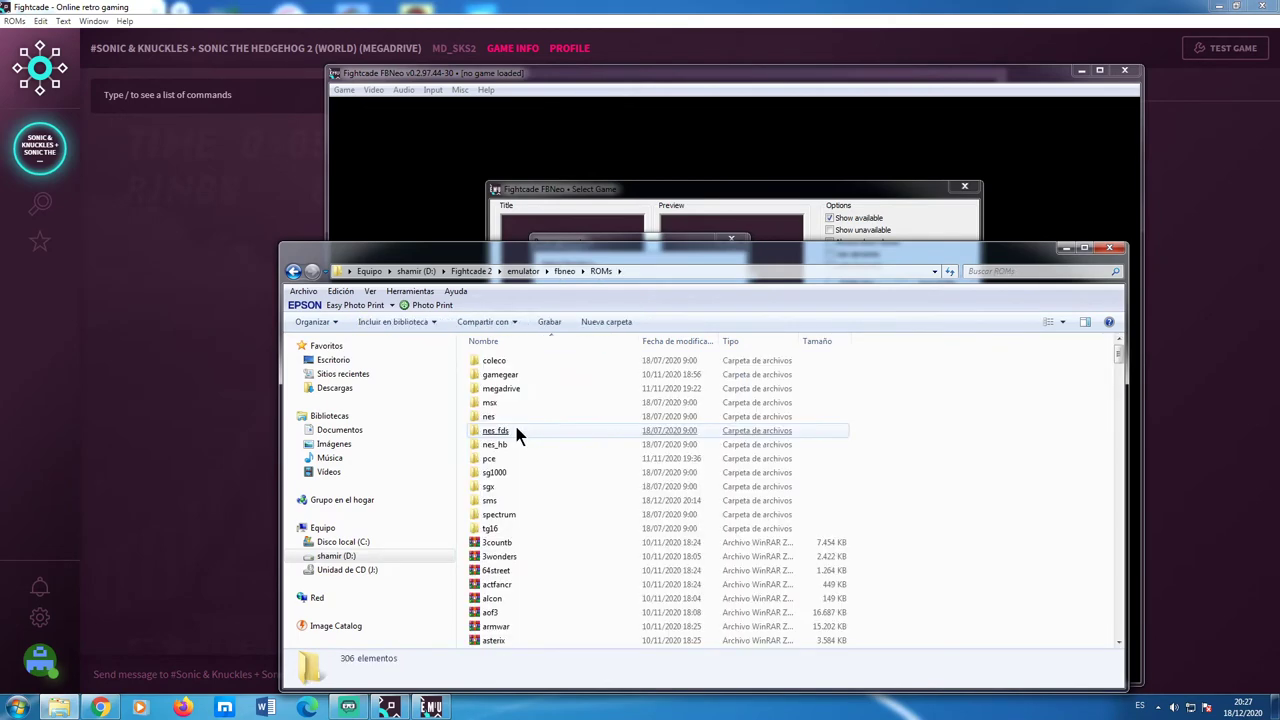
Check the contents of the coleco, gamegear and megadrive folders, returning to the ROMs folder after each.
click(507, 362)
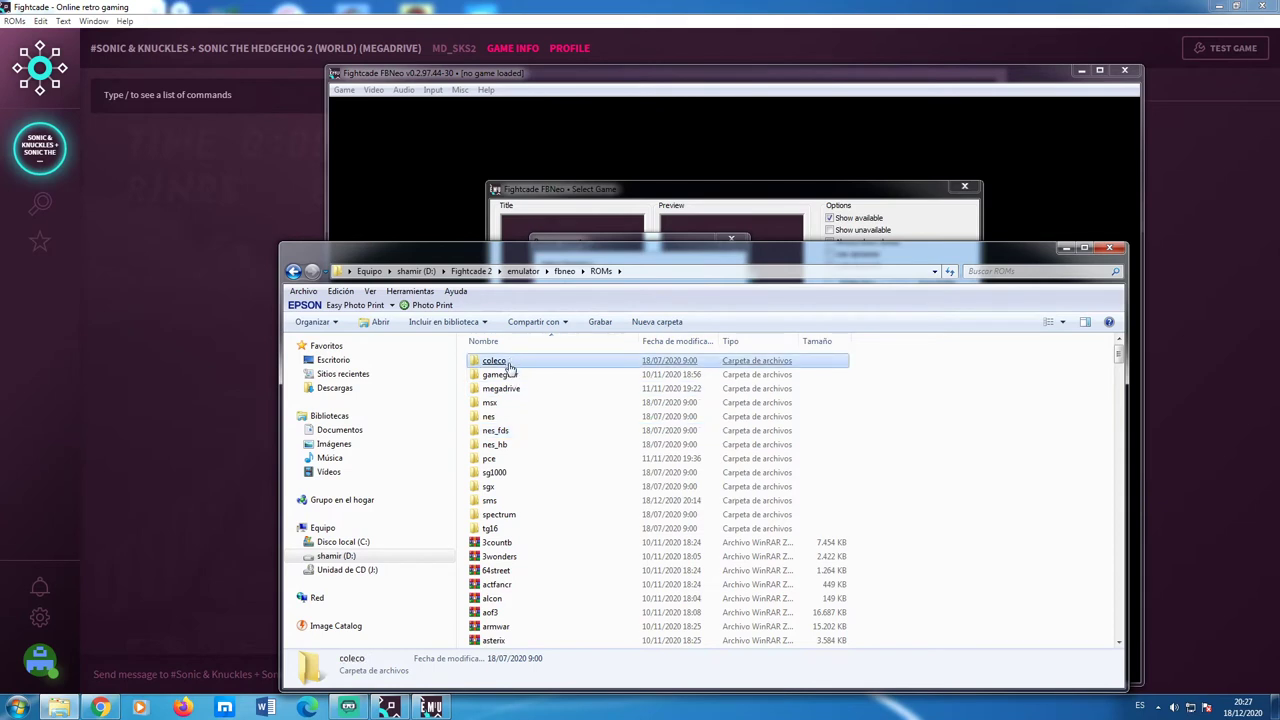
double_click(511, 363)
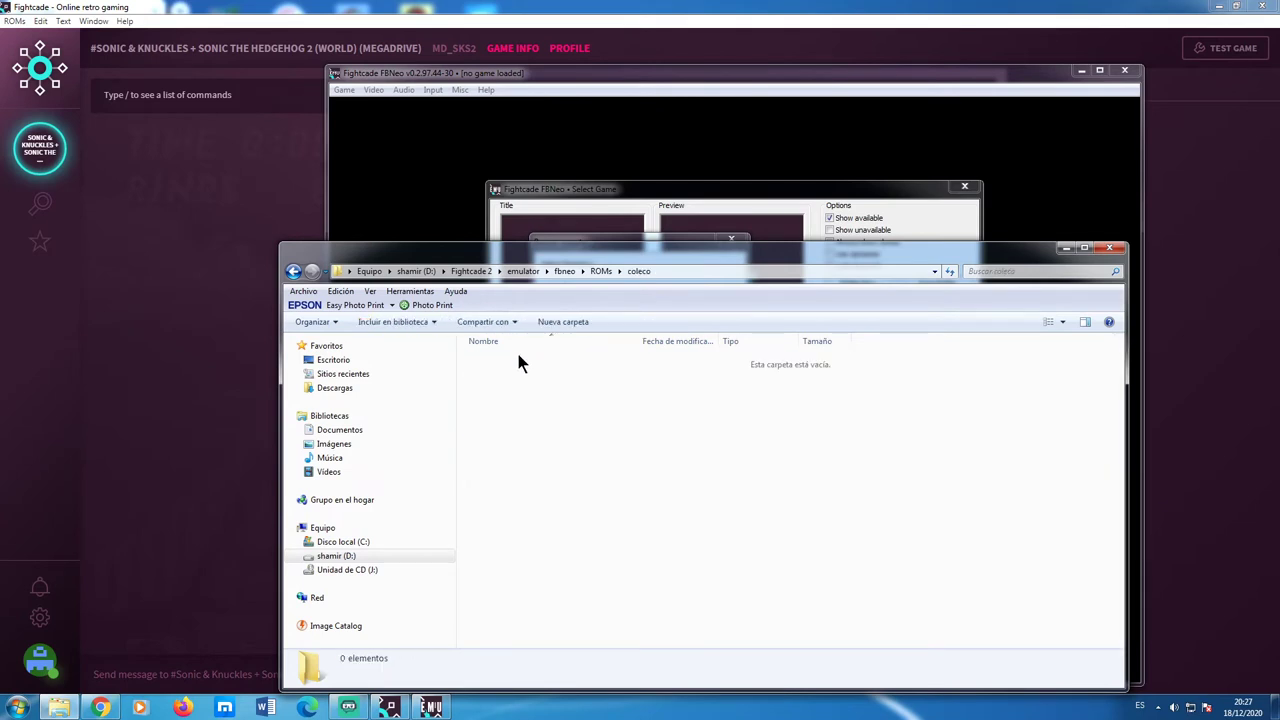
key(BackSpace)
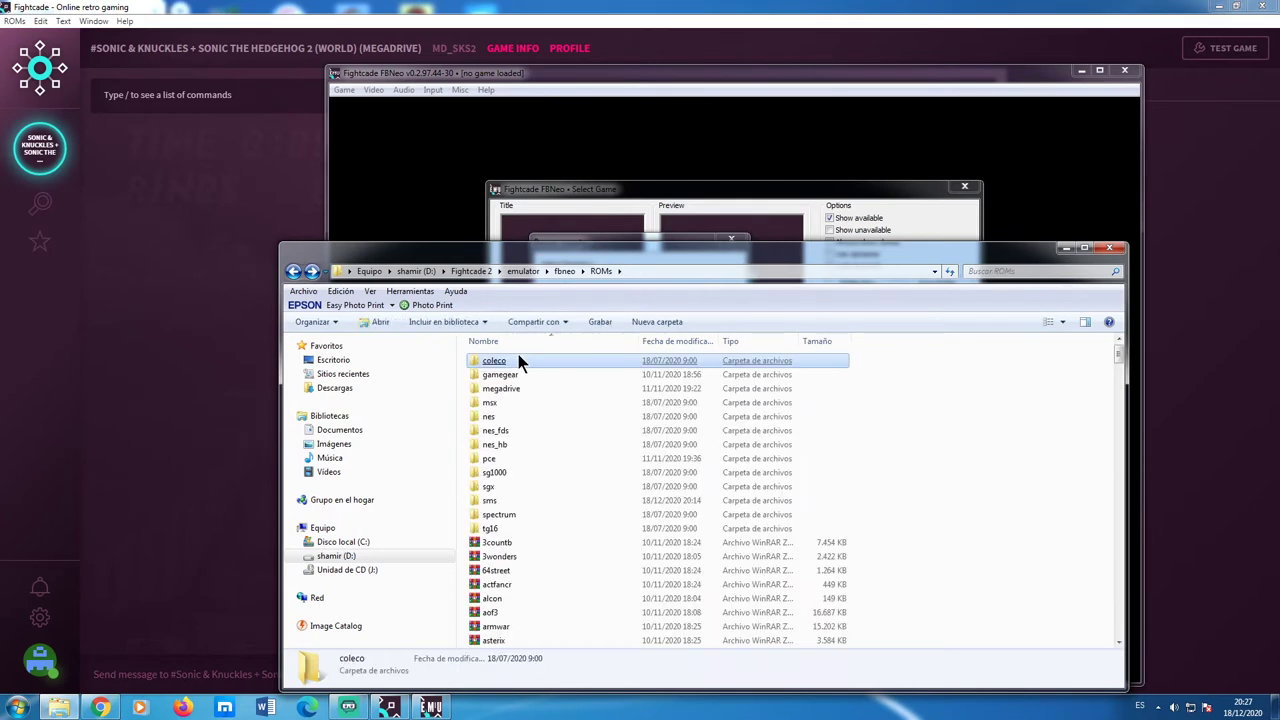
double_click(500, 374)
click(502, 375)
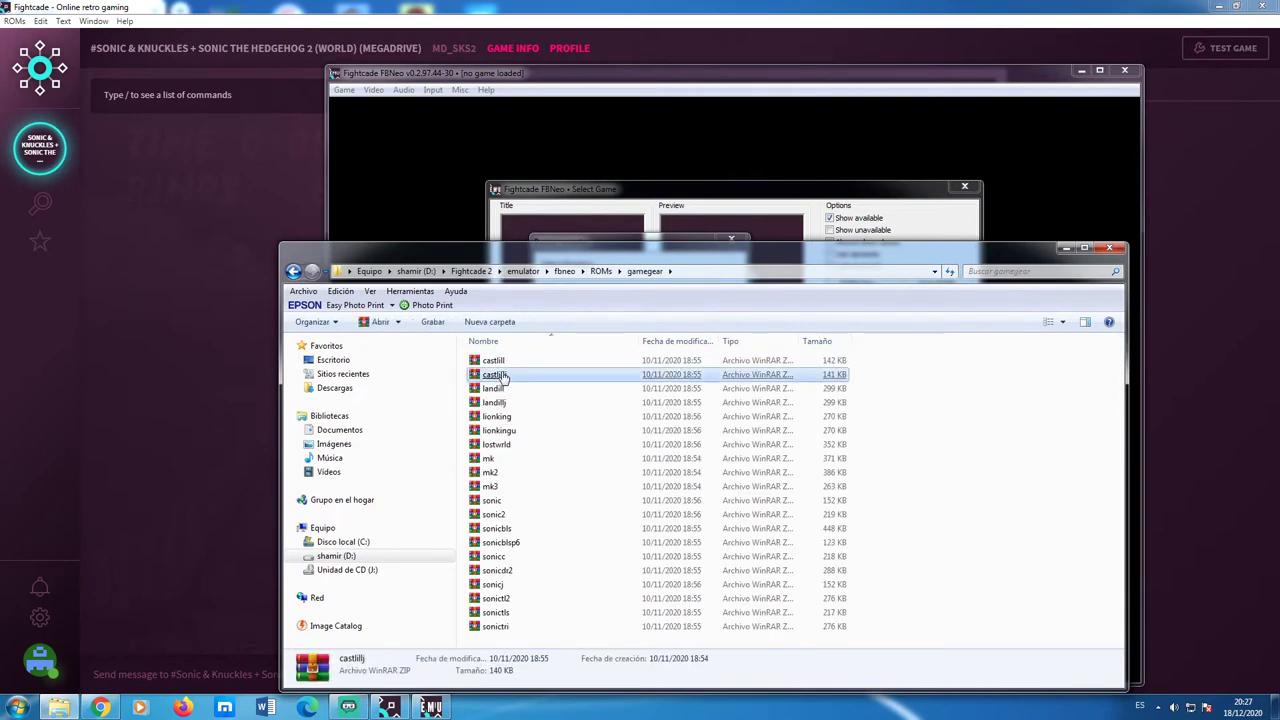
key(BackSpace)
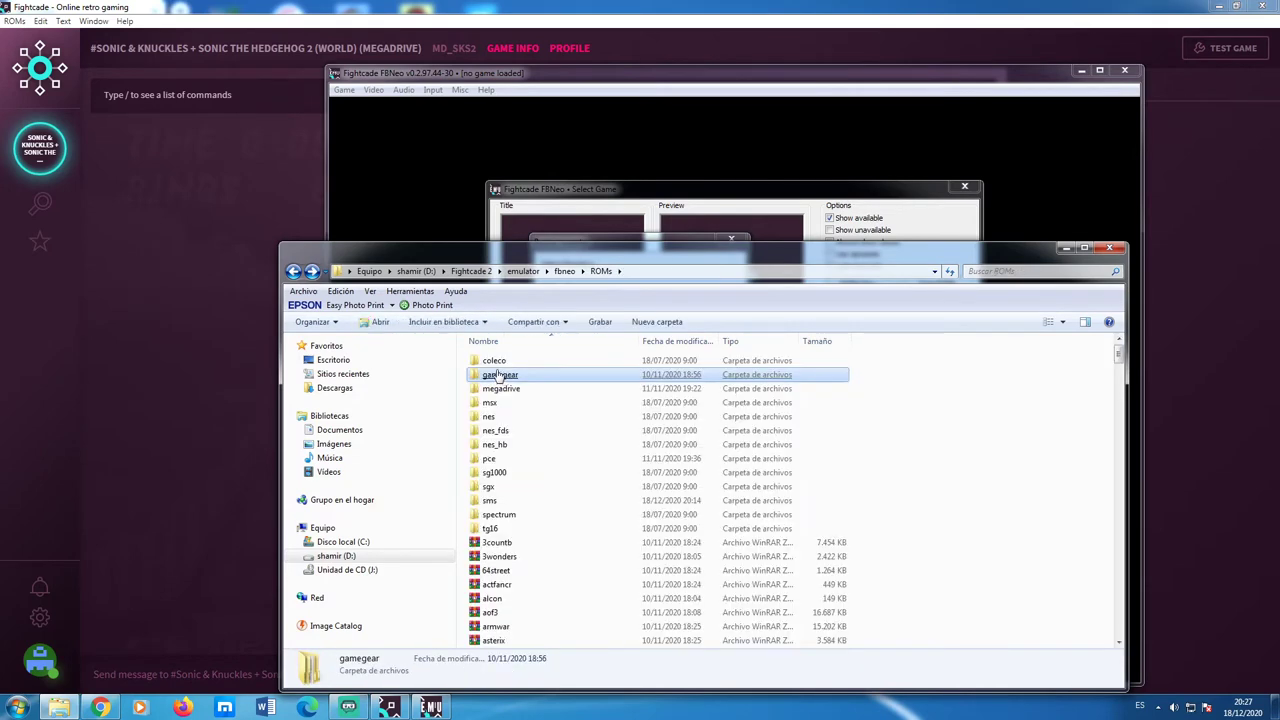
double_click(512, 387)
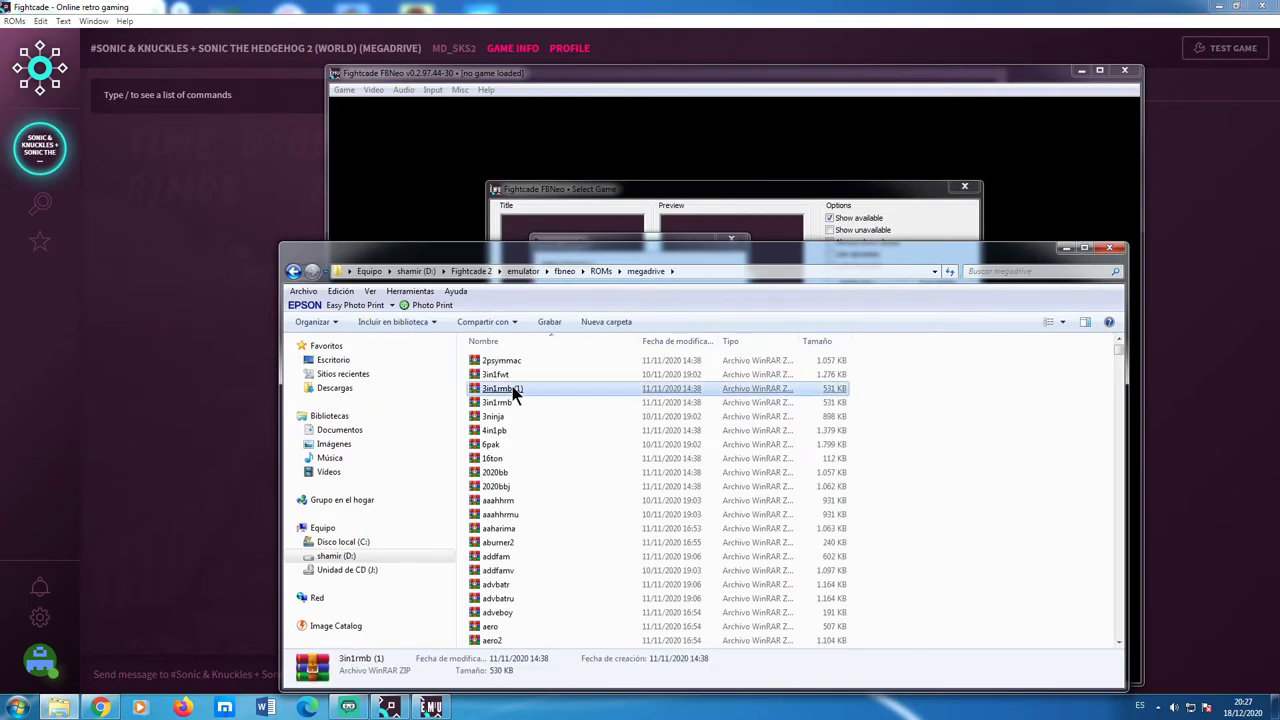
click(514, 387)
key(BackSpace)
click(511, 375)
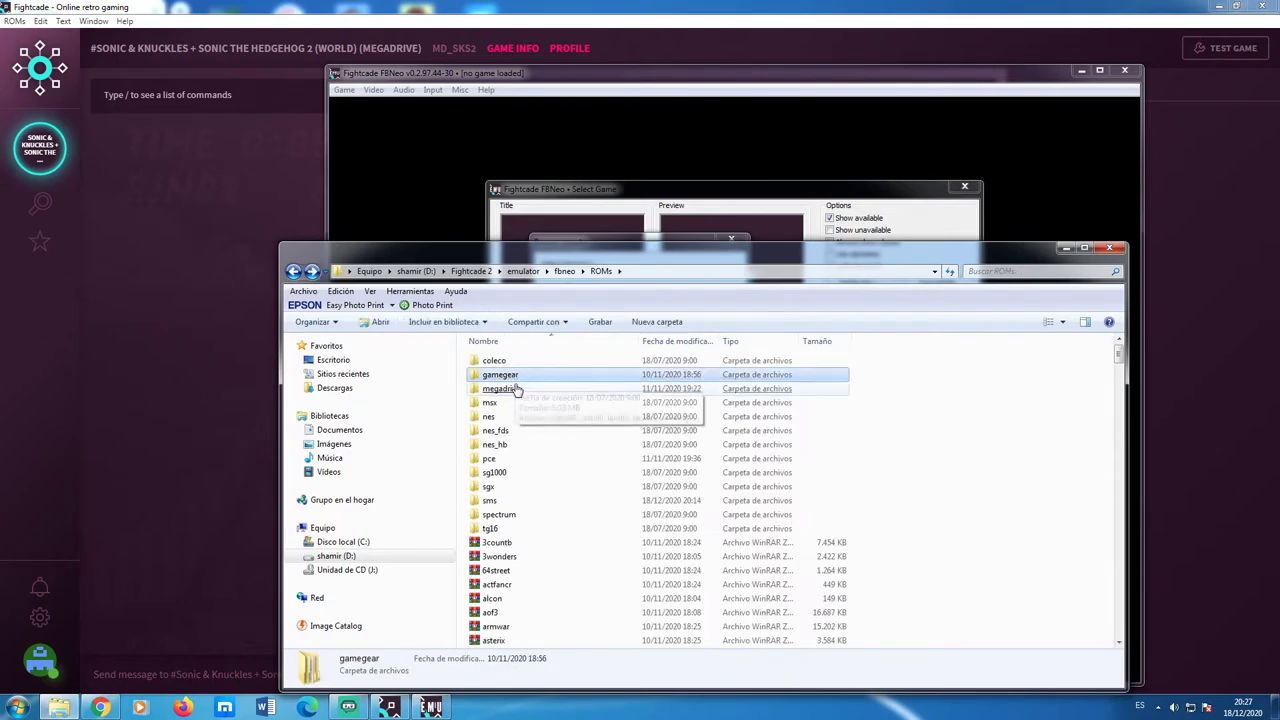
Look inside the msx, nes and nes_fds folders for game files and return to the ROMs folder.
double_click(517, 404)
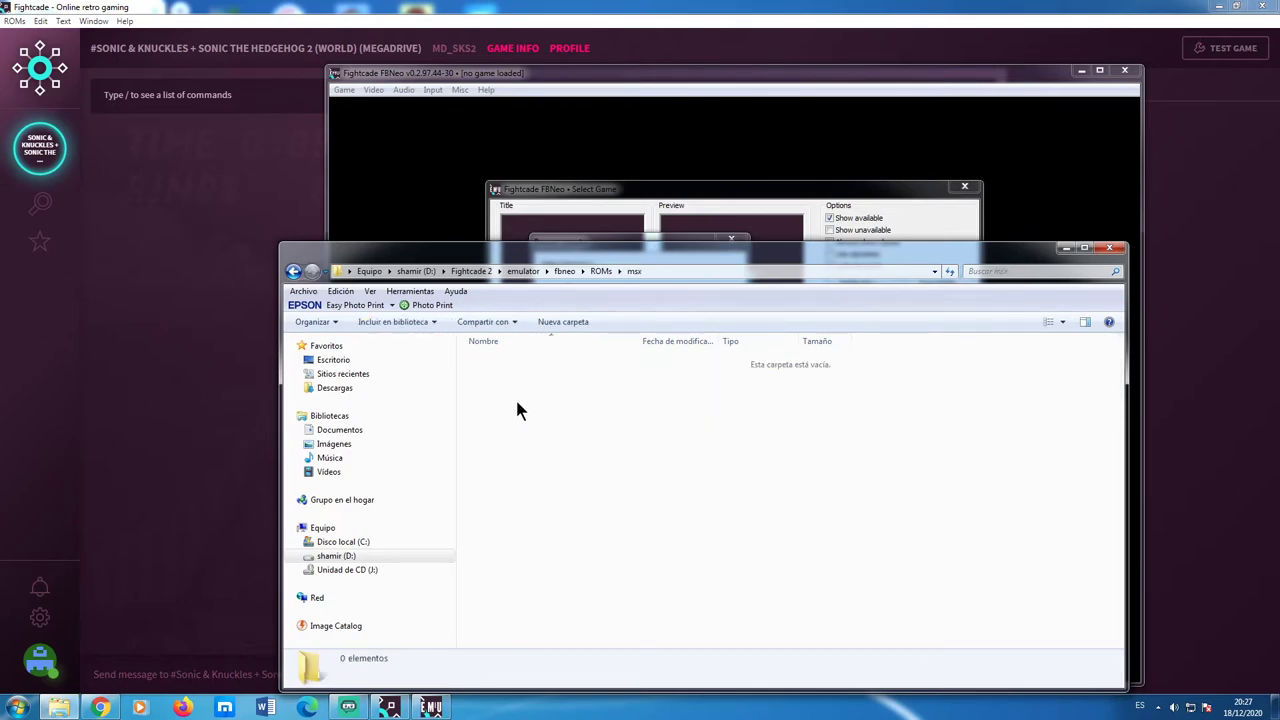
key(BackSpace)
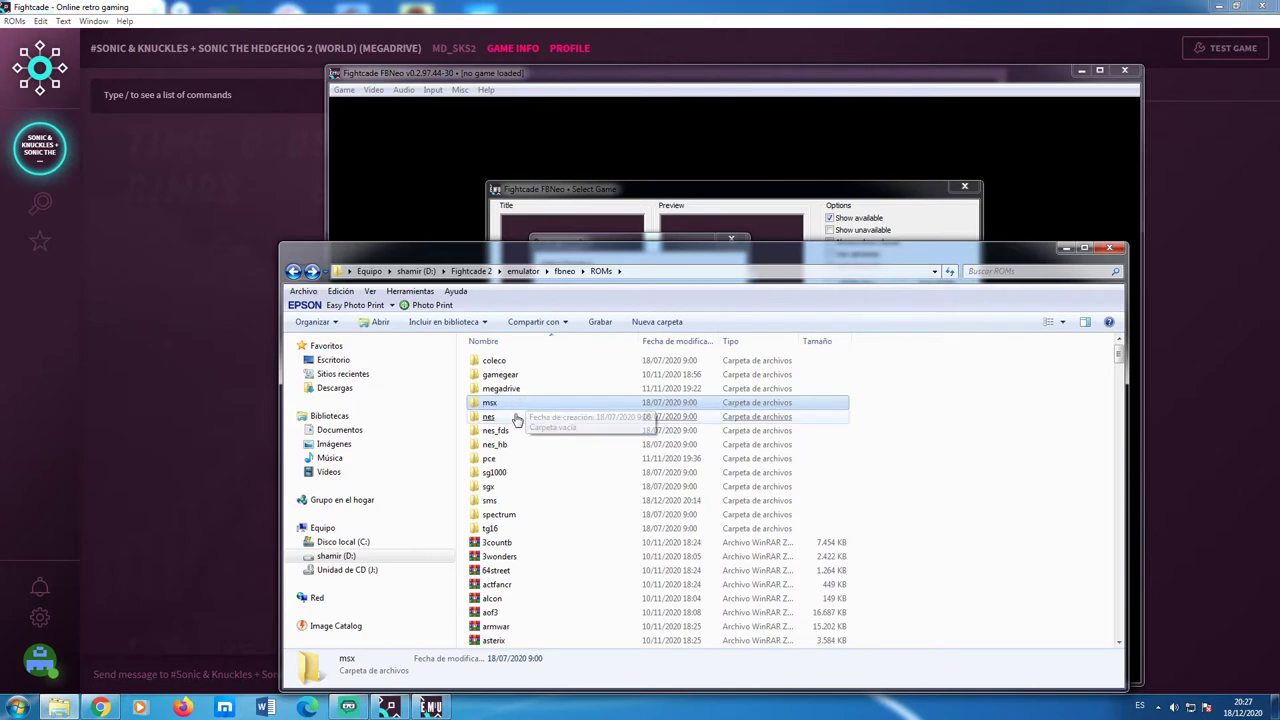
click(517, 418)
double_click(516, 419)
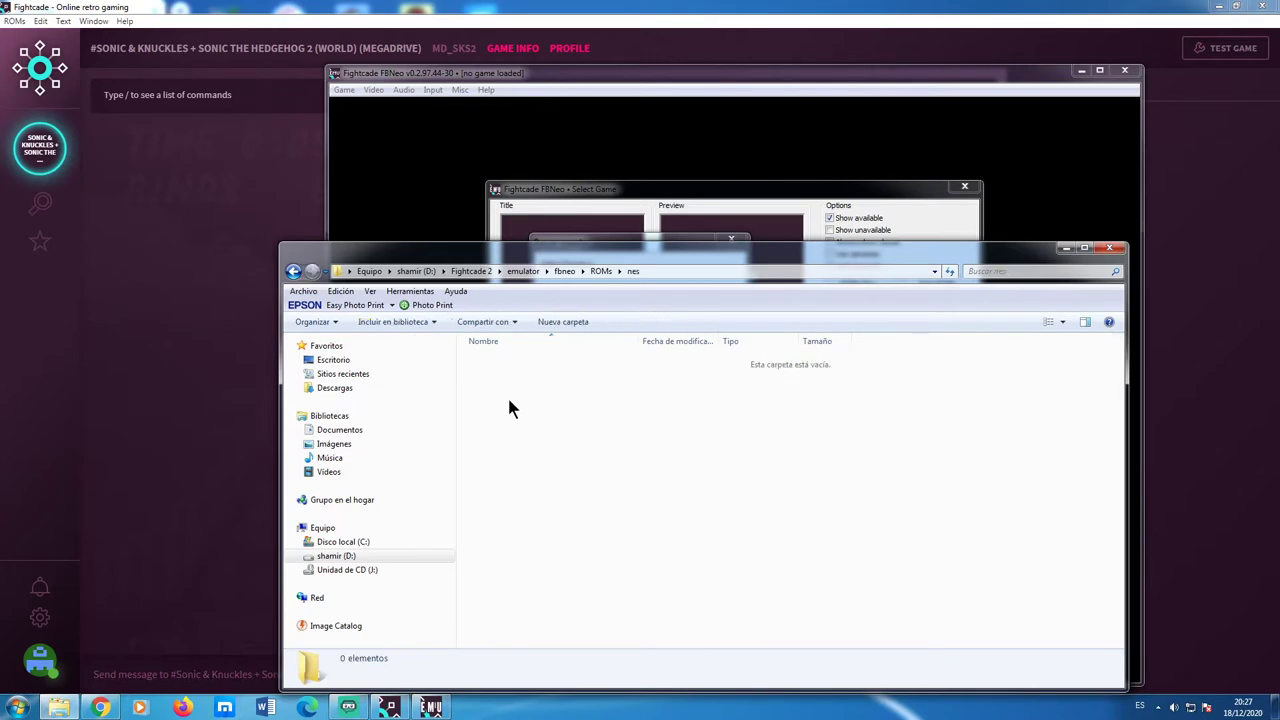
key(BackSpace)
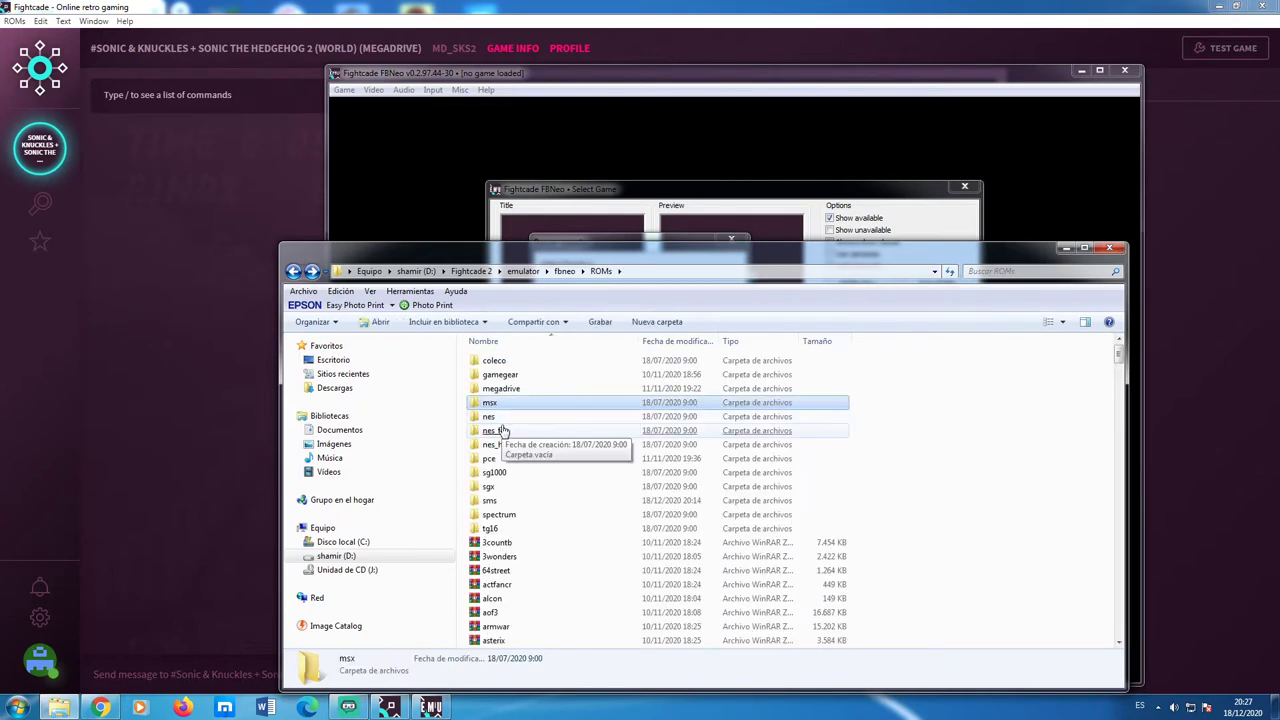
double_click(500, 431)
key(BackSpace)
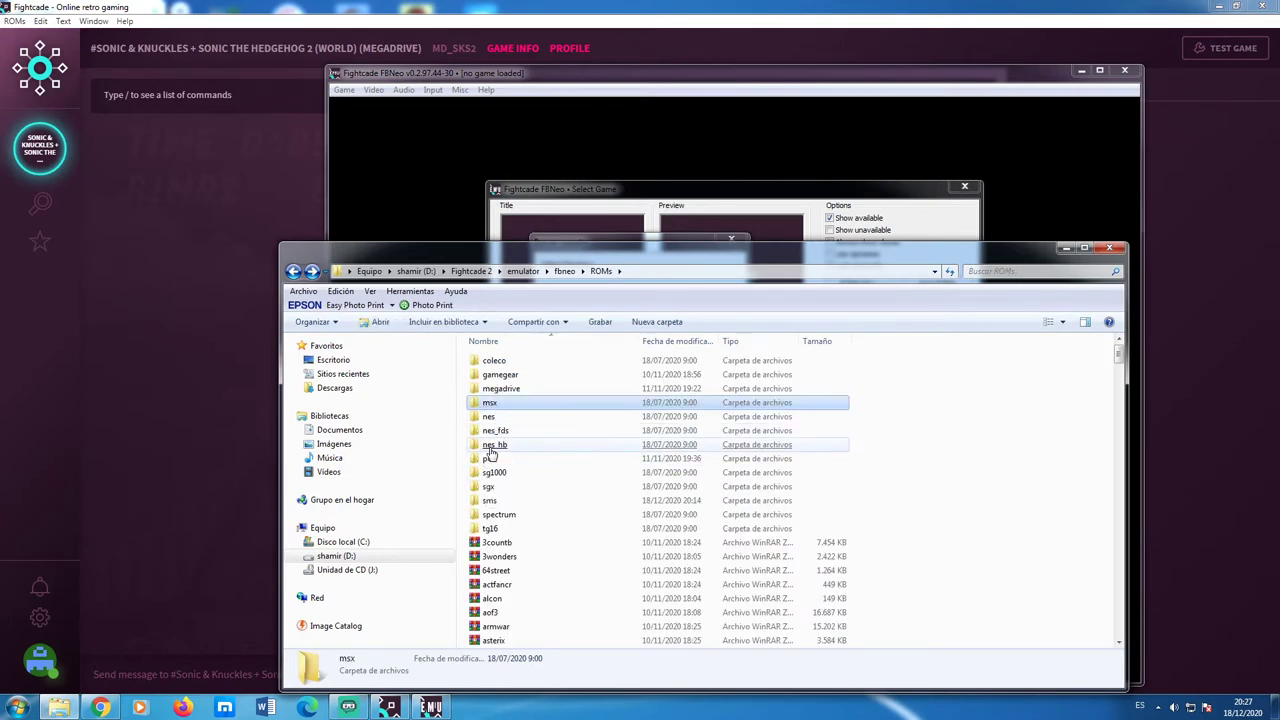
Look inside the nes_hb folder and the pce folder for game files.
double_click(490, 445)
key(BackSpace)
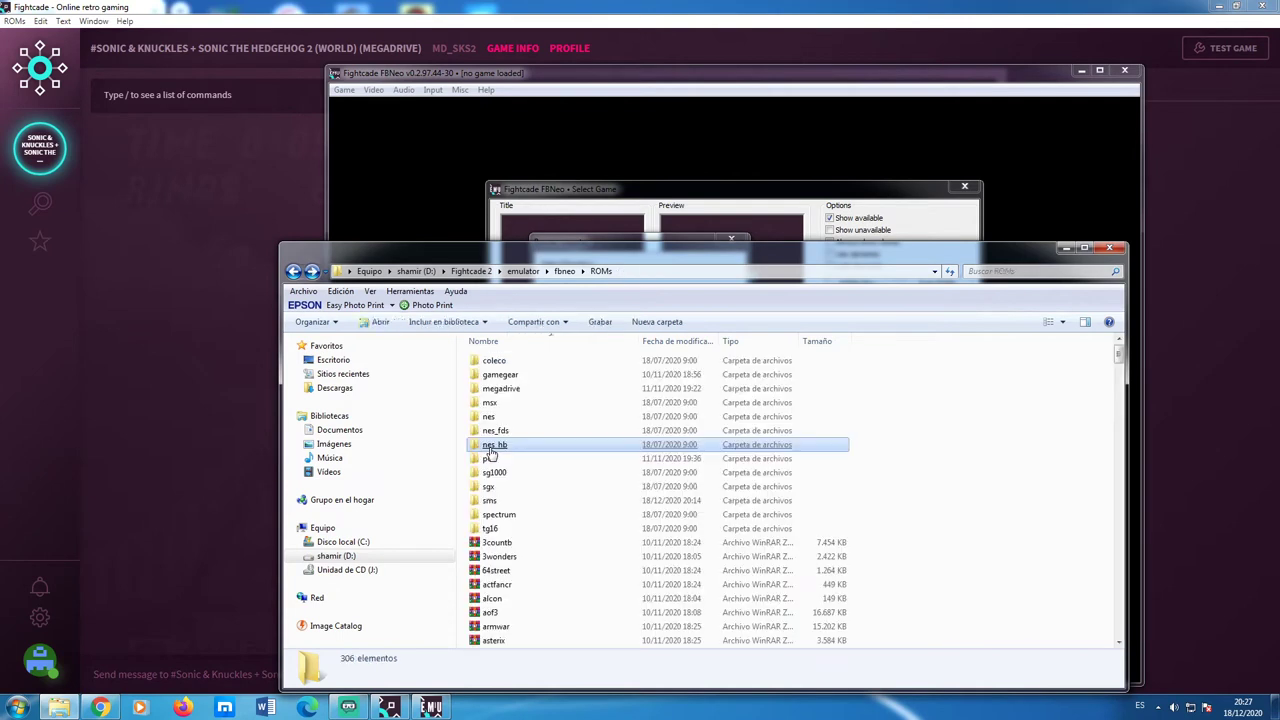
click(499, 461)
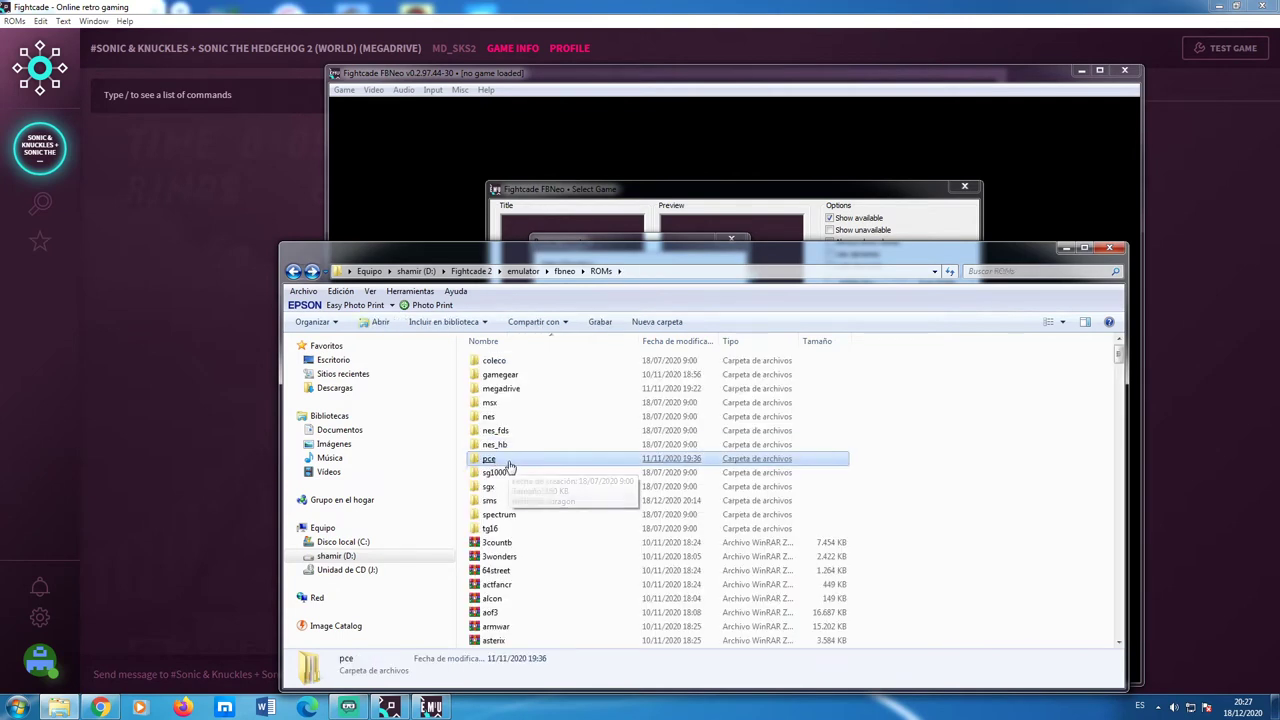
double_click(502, 460)
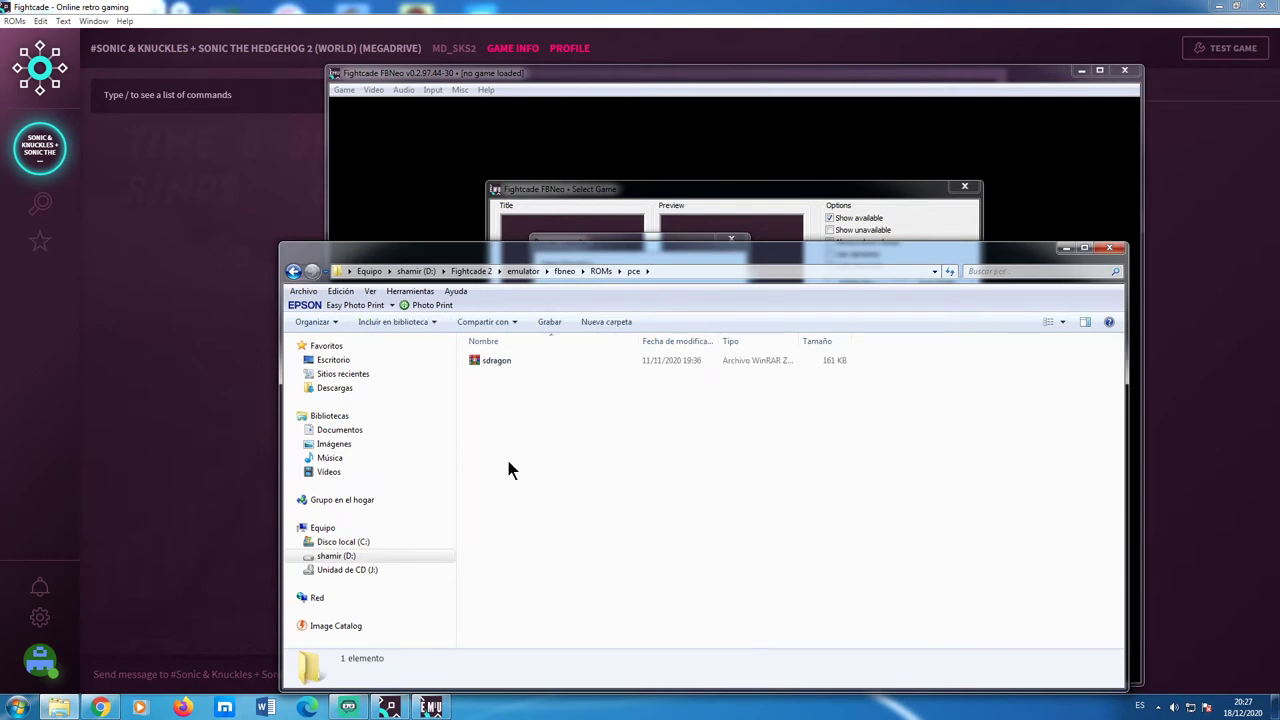
click(502, 364)
Switch back to Fightcade FBNeo and set ROMs Path #4 to the pce folder in D:\Fightcade 2\emulator\fbneo\ROMs.
click(705, 202)
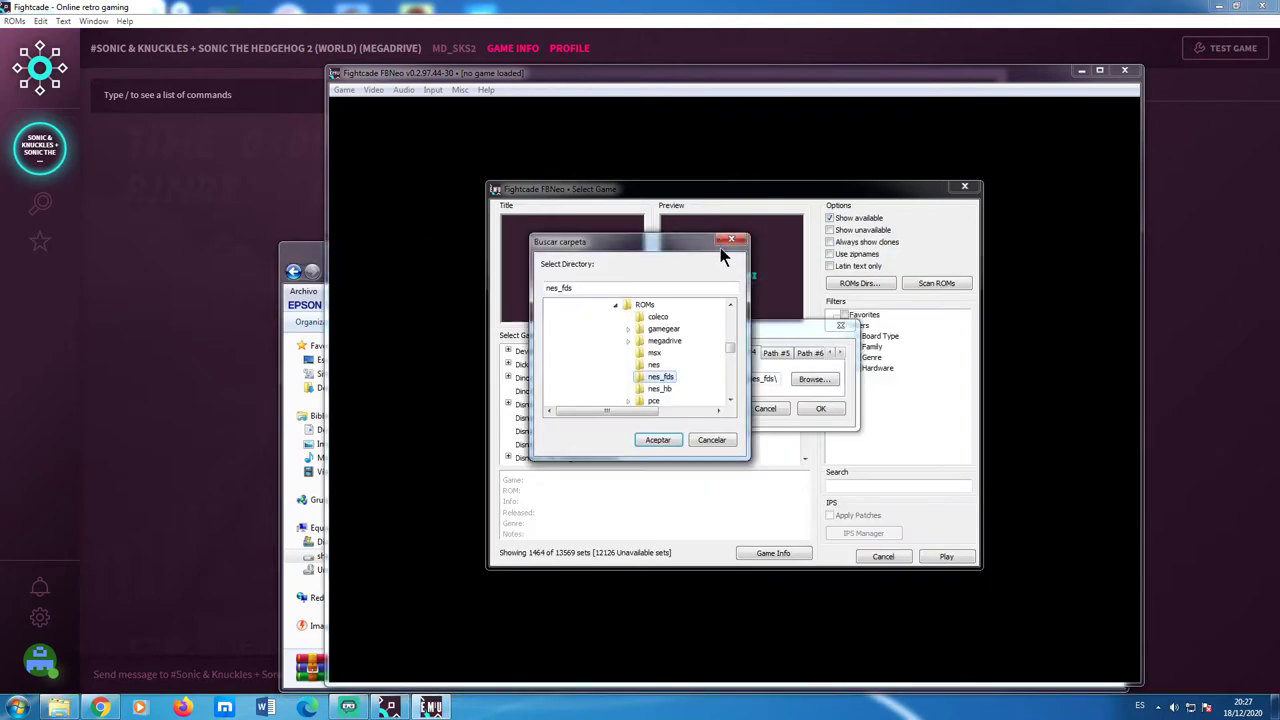
click(628, 400)
click(730, 350)
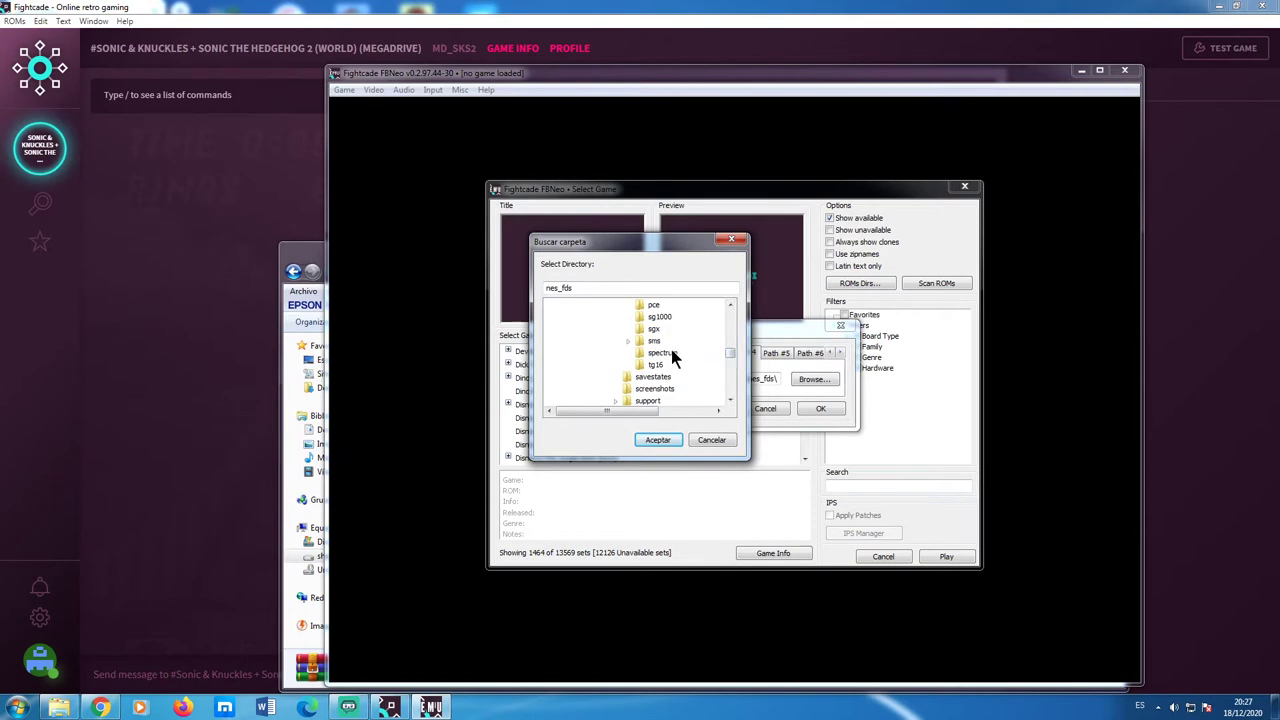
click(654, 305)
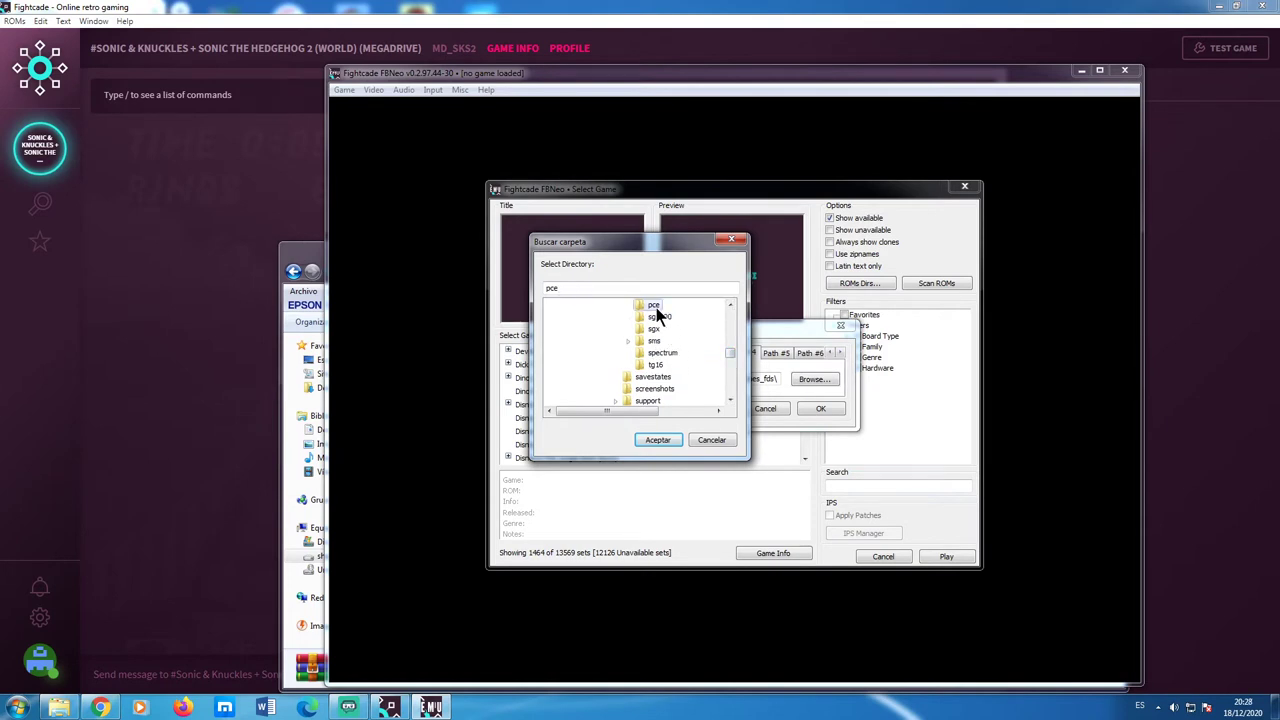
click(659, 442)
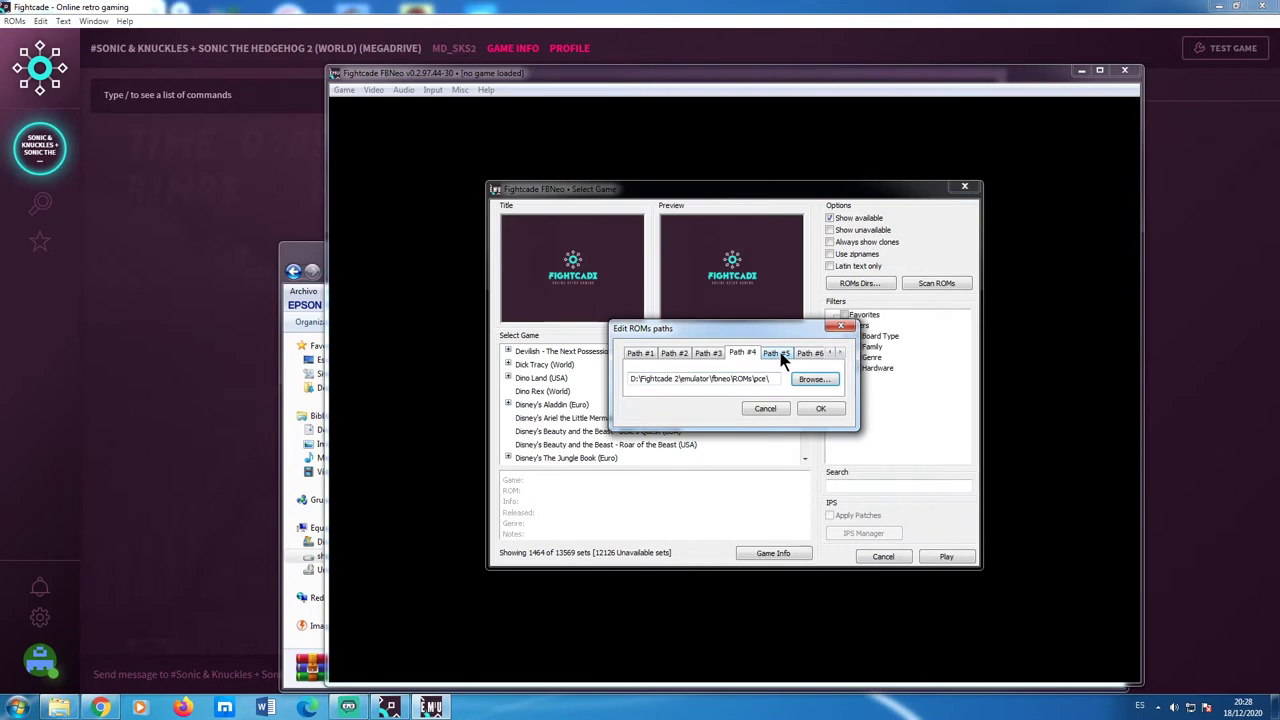
Show ROMs Path #5, check the sg1000, sgx and sms folders in Windows Explorer for game files, and return to the path settings.
click(780, 353)
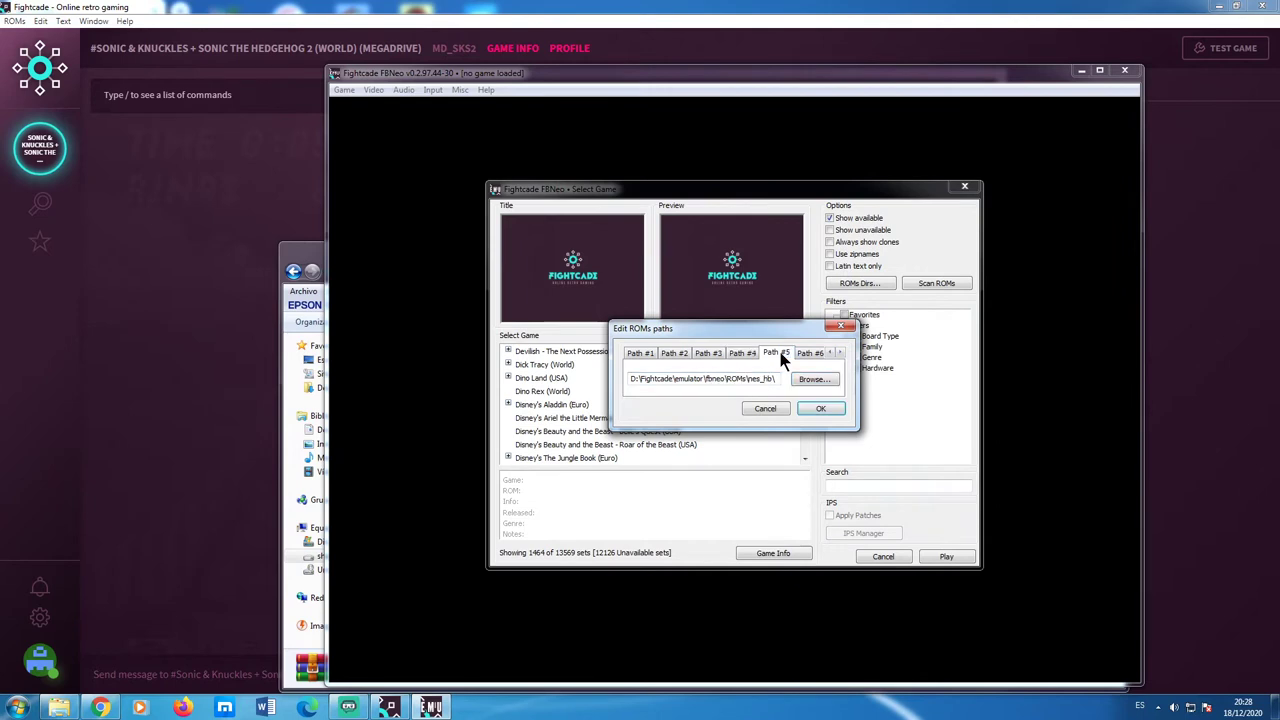
click(320, 256)
click(294, 272)
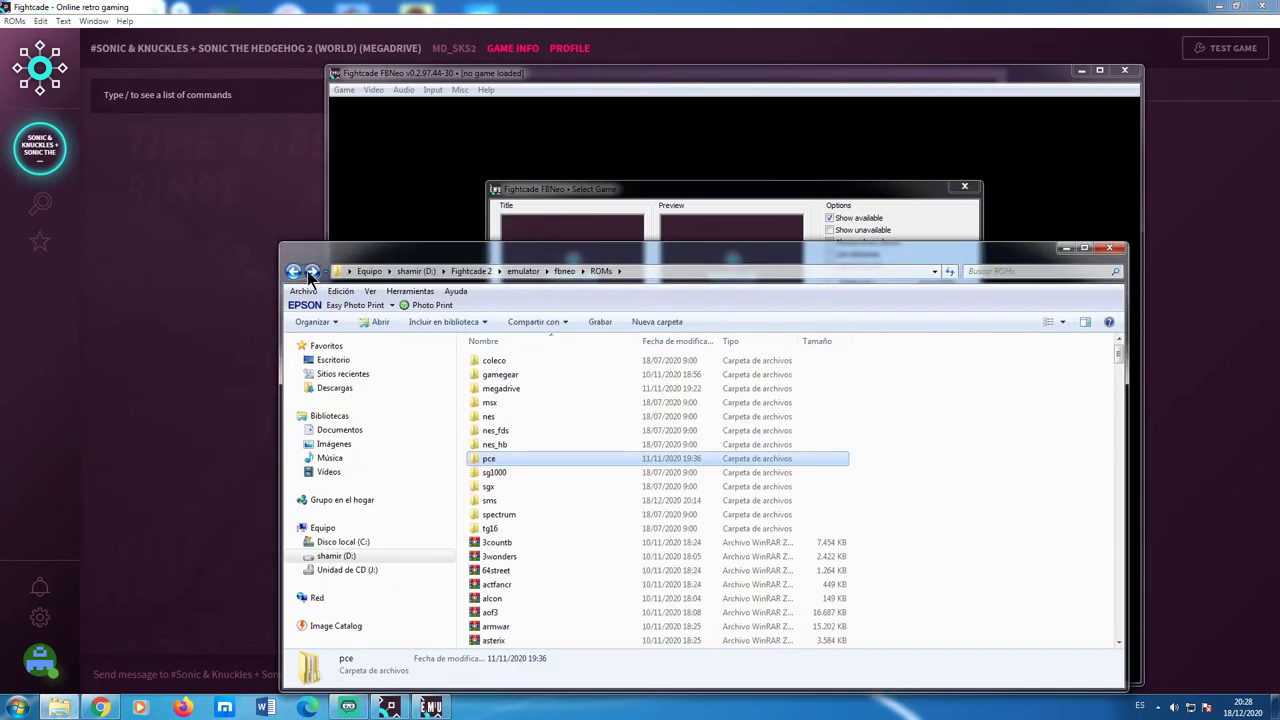
double_click(509, 472)
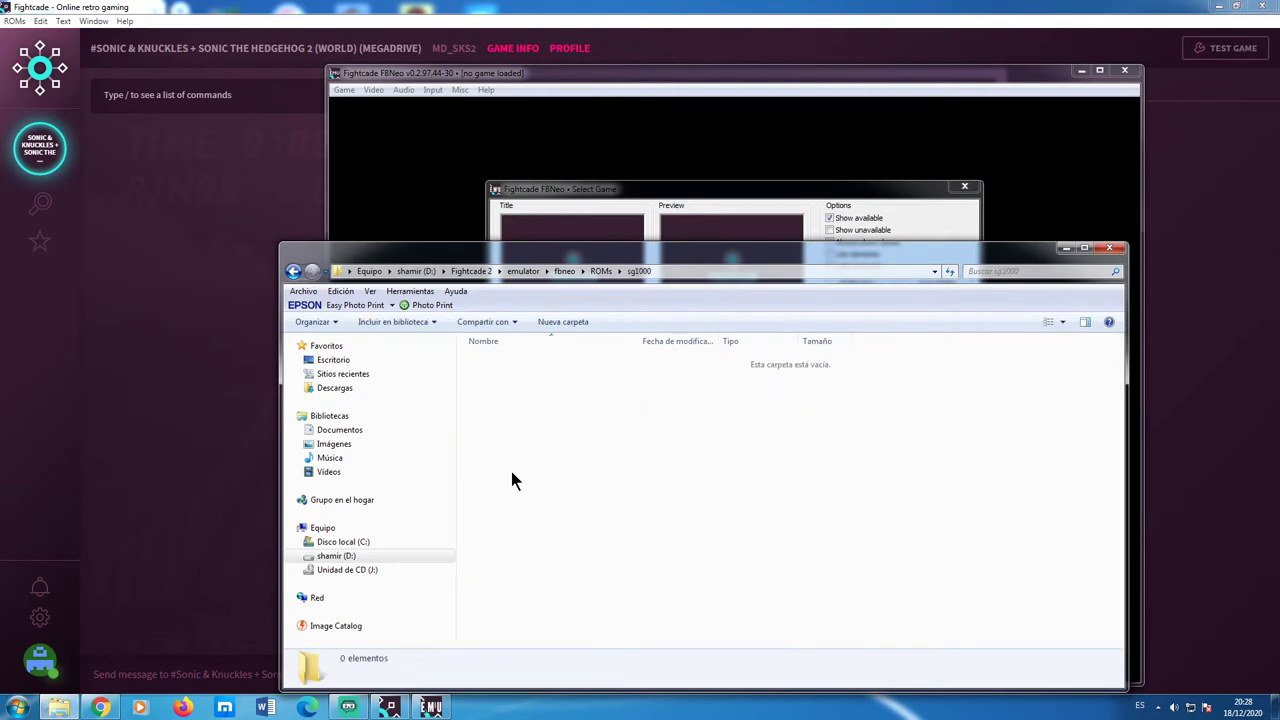
click(293, 271)
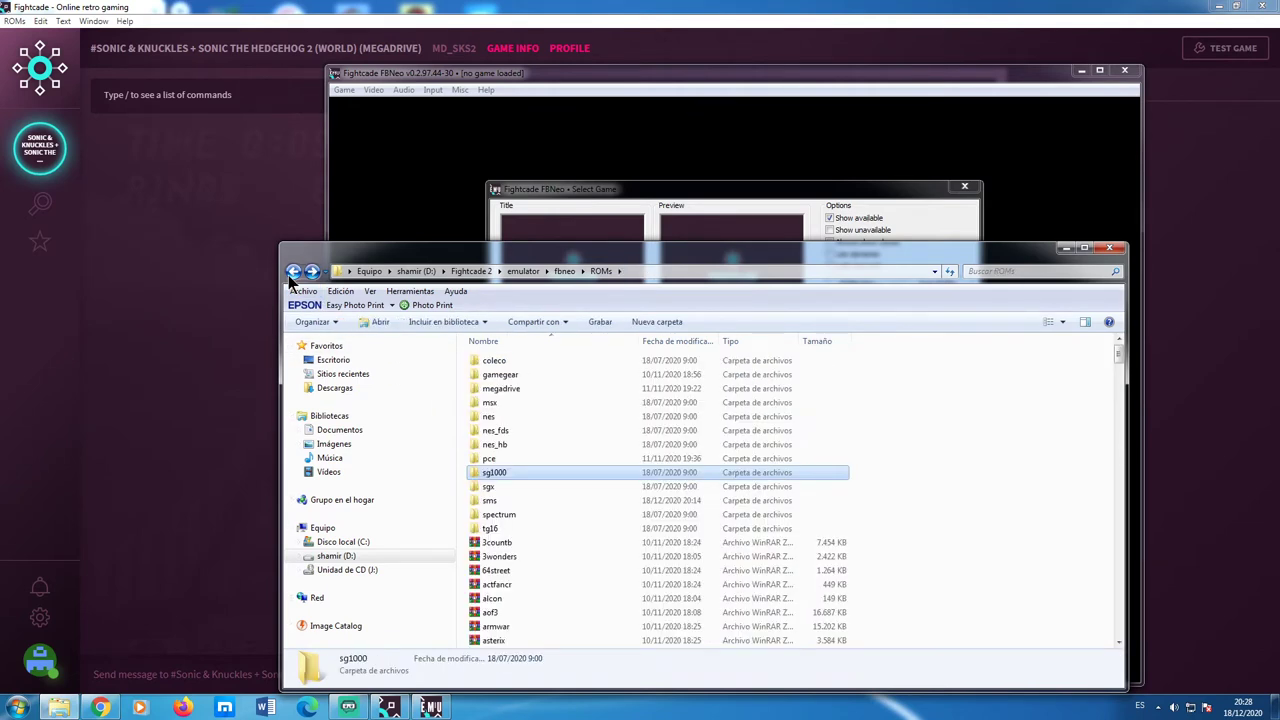
click(507, 490)
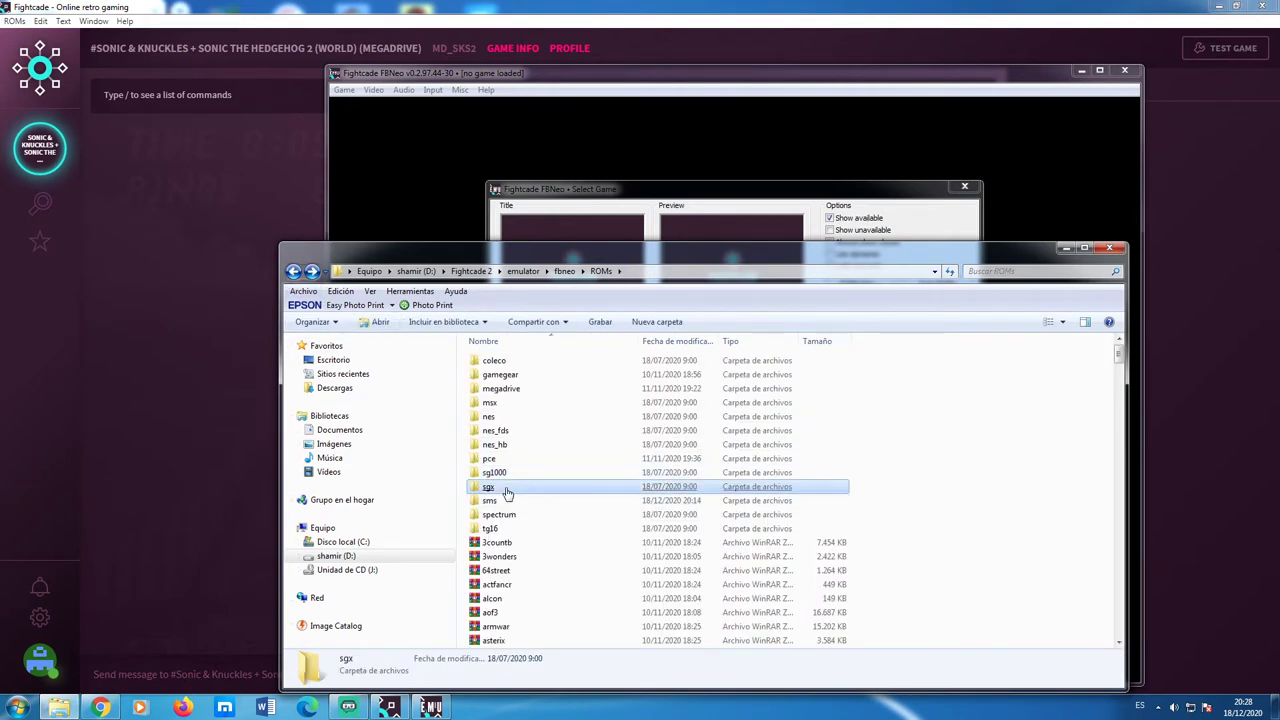
double_click(507, 488)
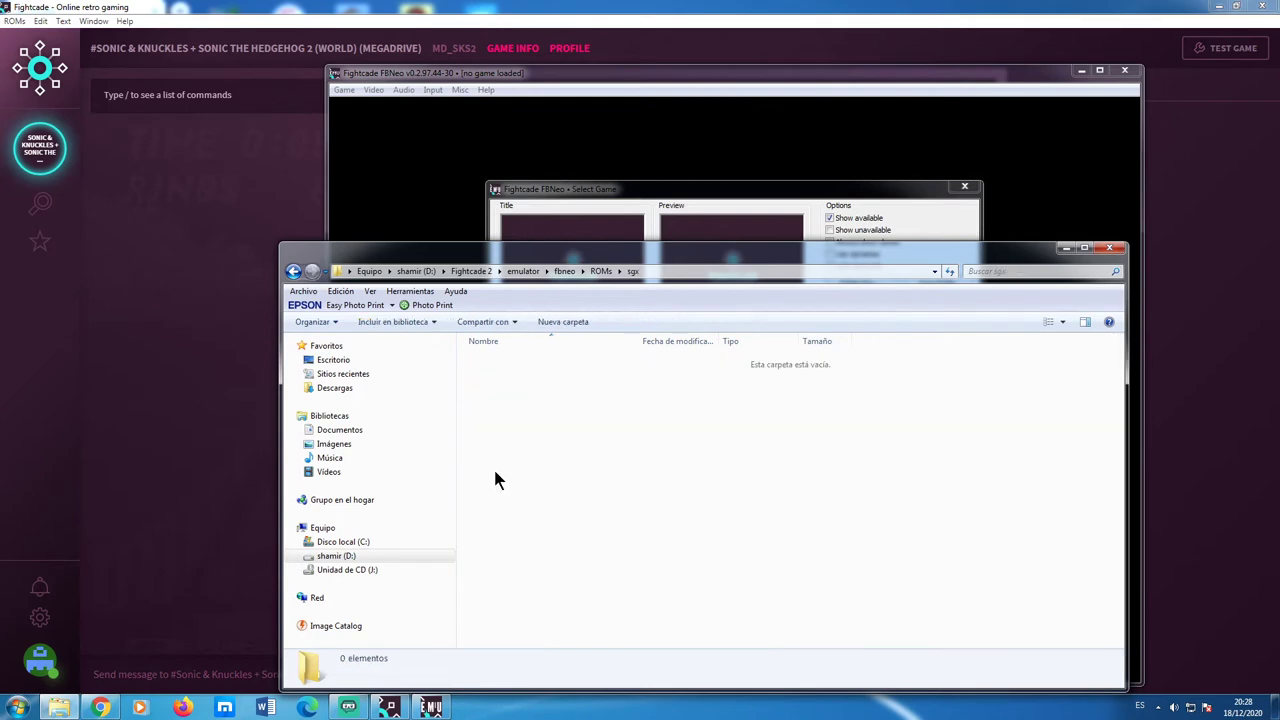
click(294, 272)
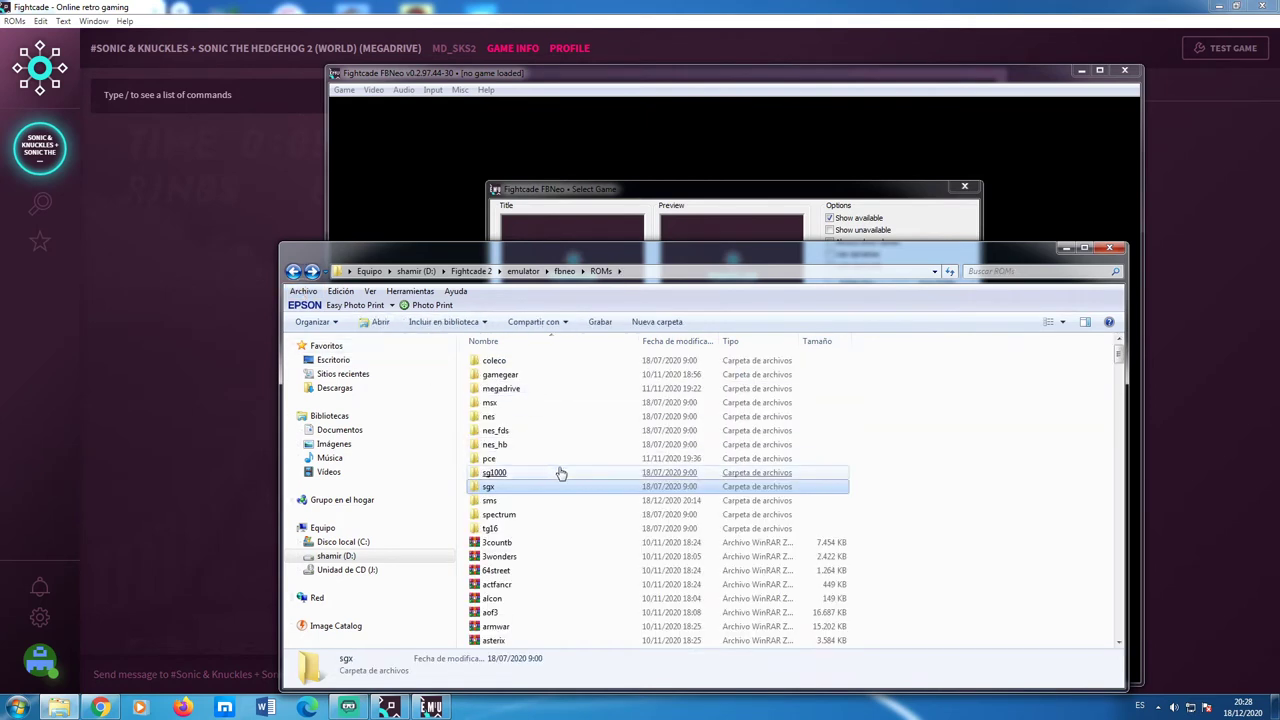
double_click(511, 501)
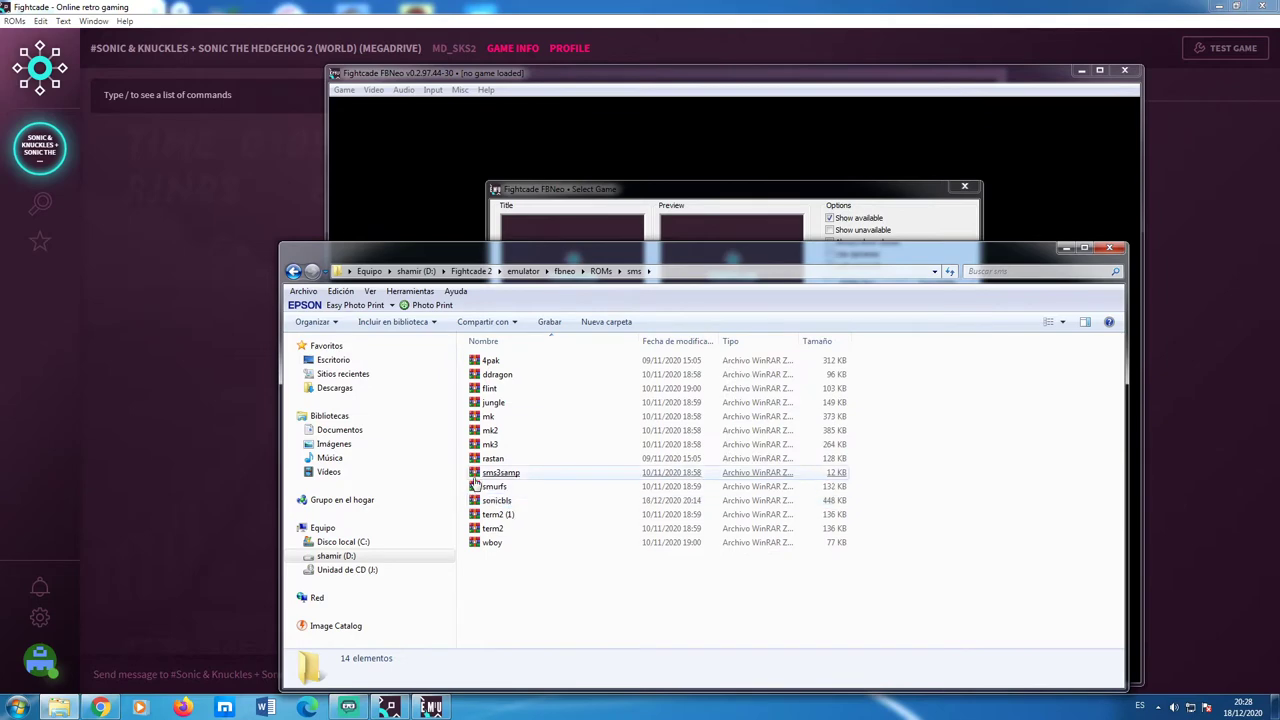
click(637, 188)
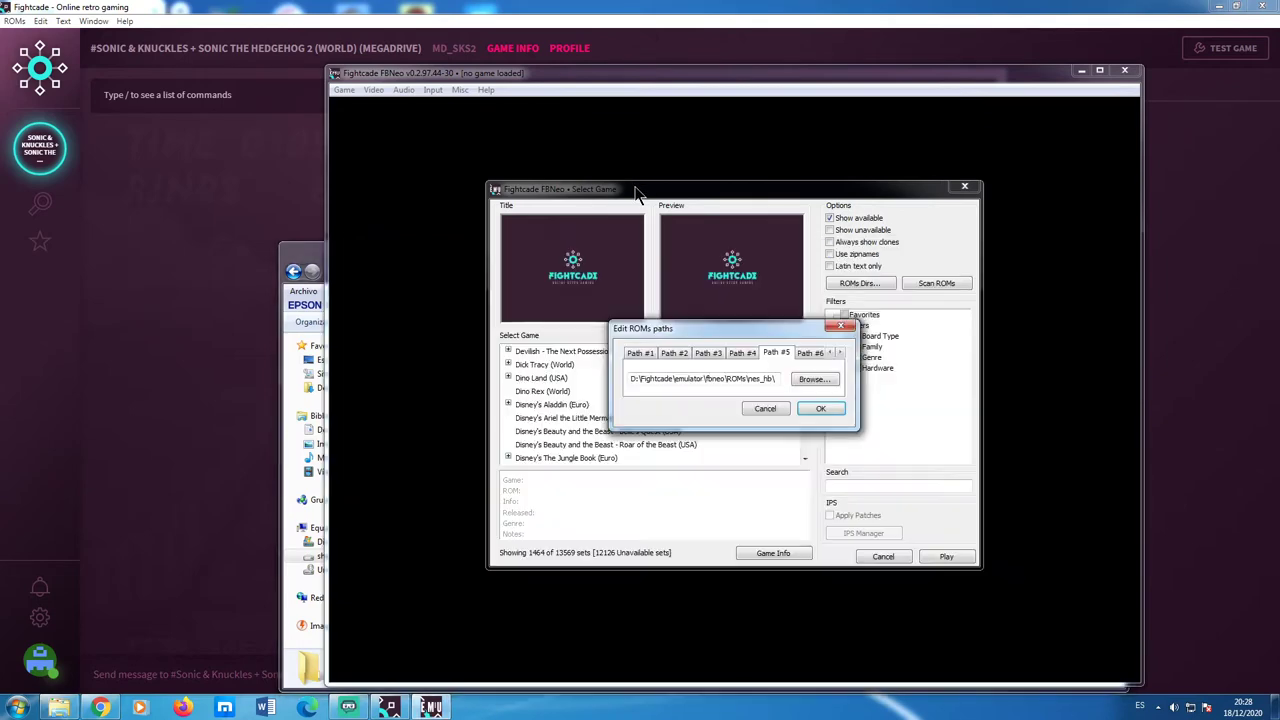
Set ROMs Path #5 to the sms folder in D:\Fightcade 2\emulator\fbneo\ROMs.
click(815, 380)
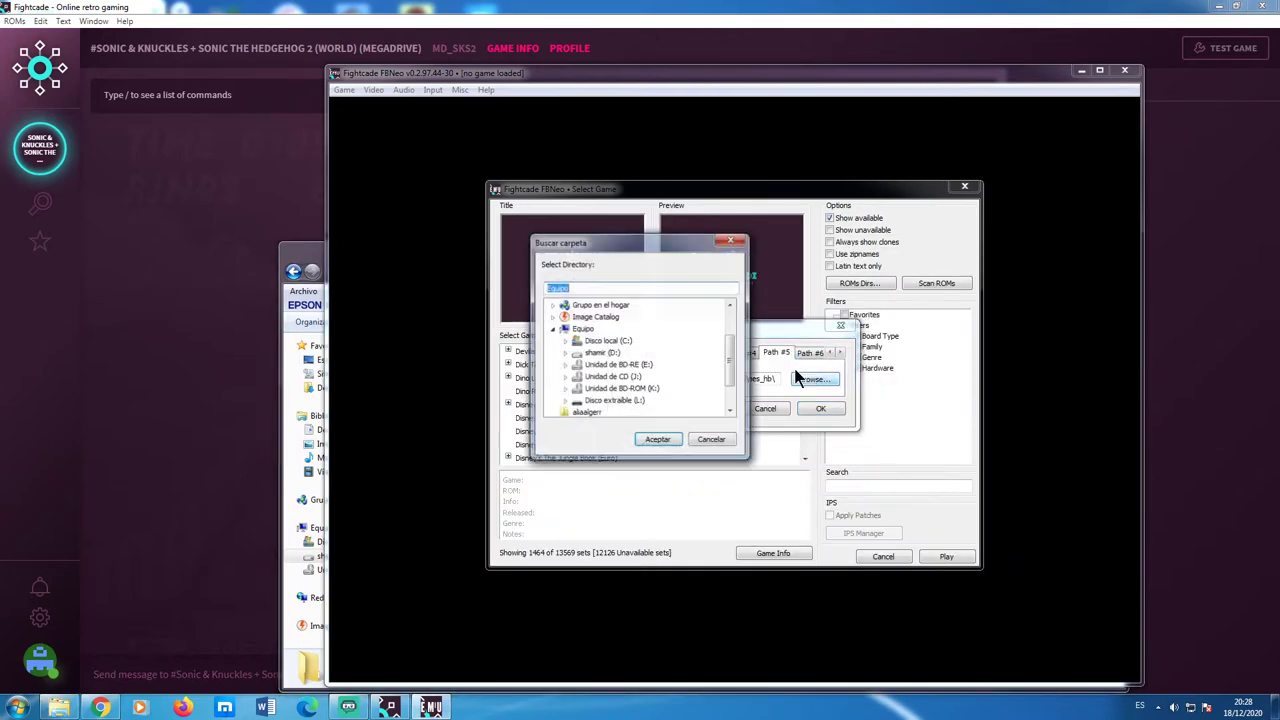
click(563, 353)
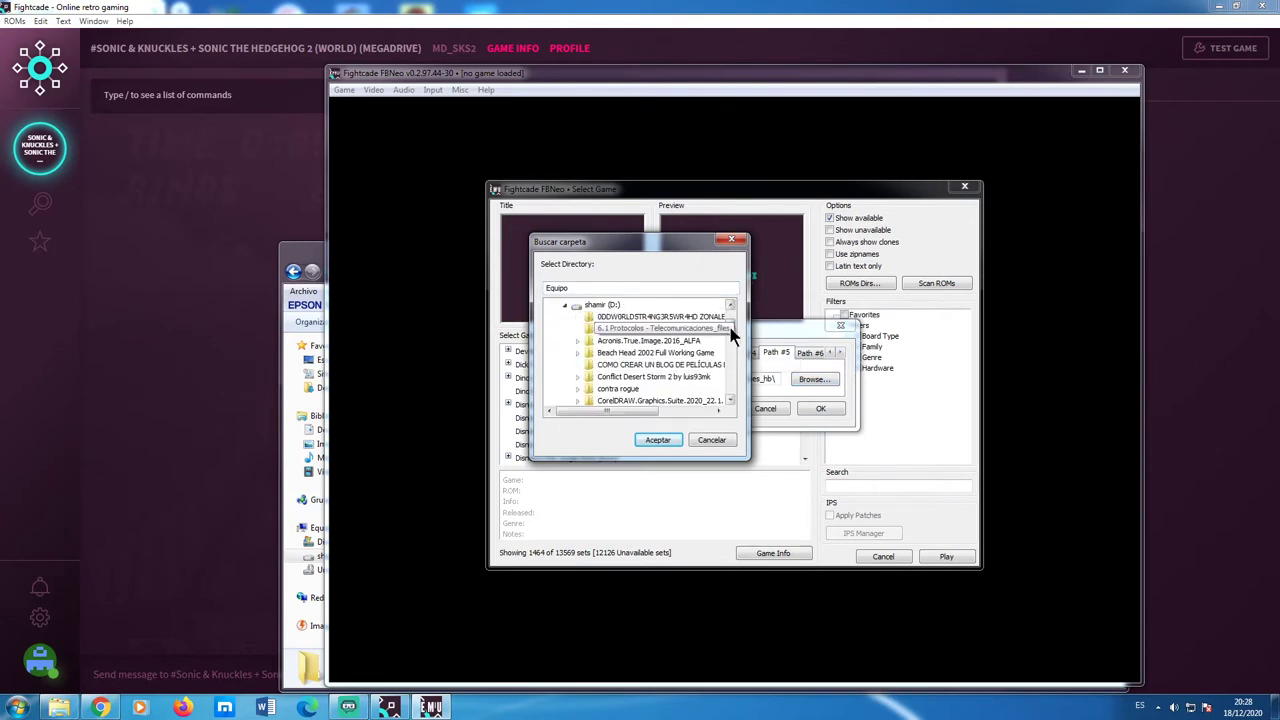
drag(731, 335, 731, 360)
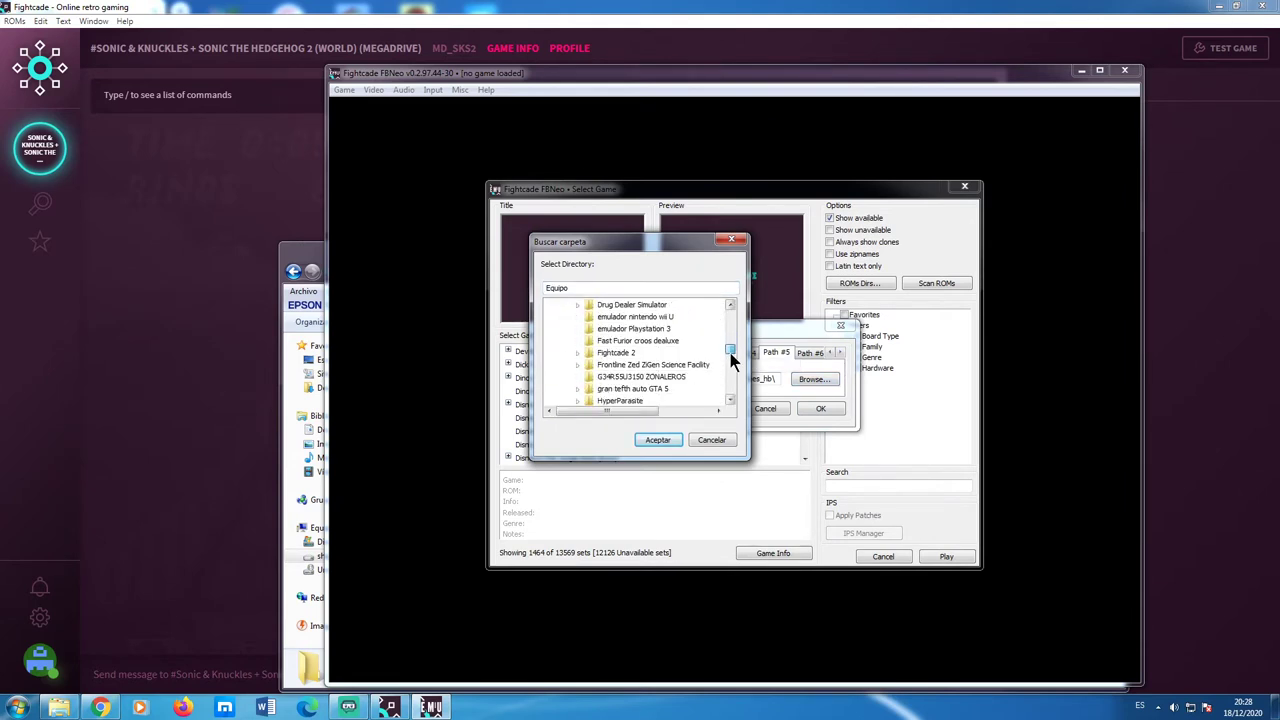
click(578, 353)
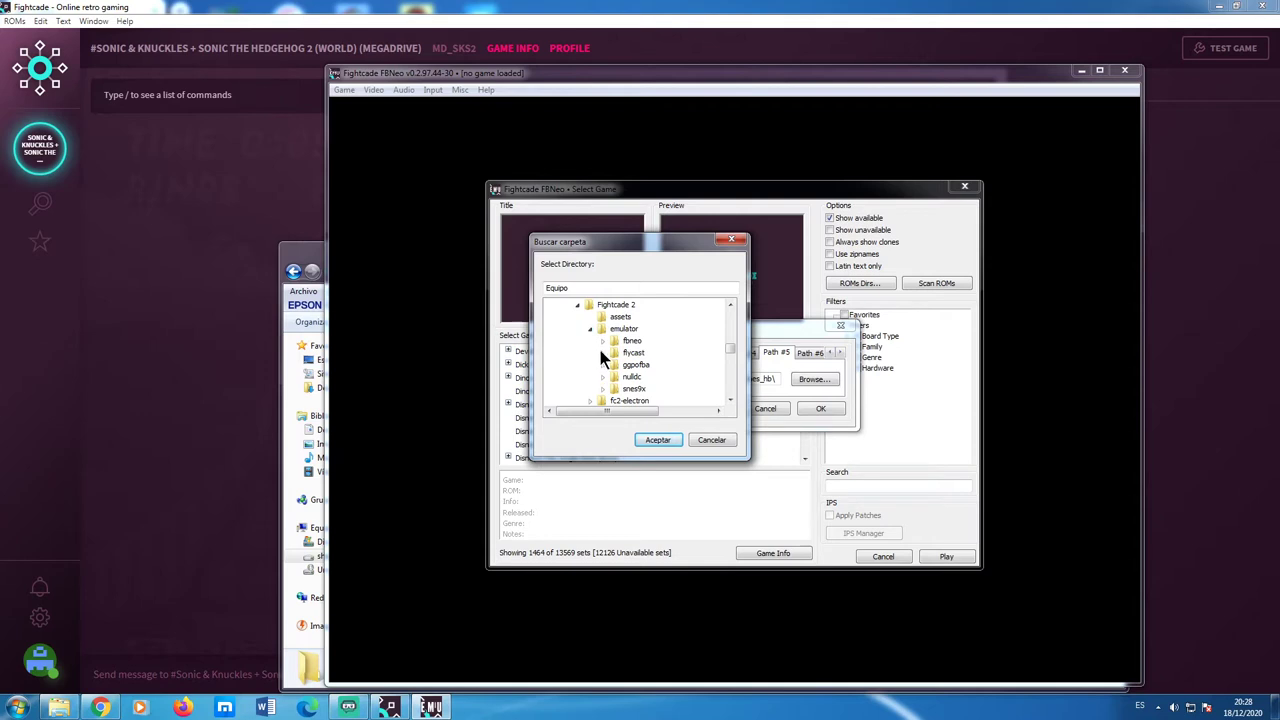
click(603, 341)
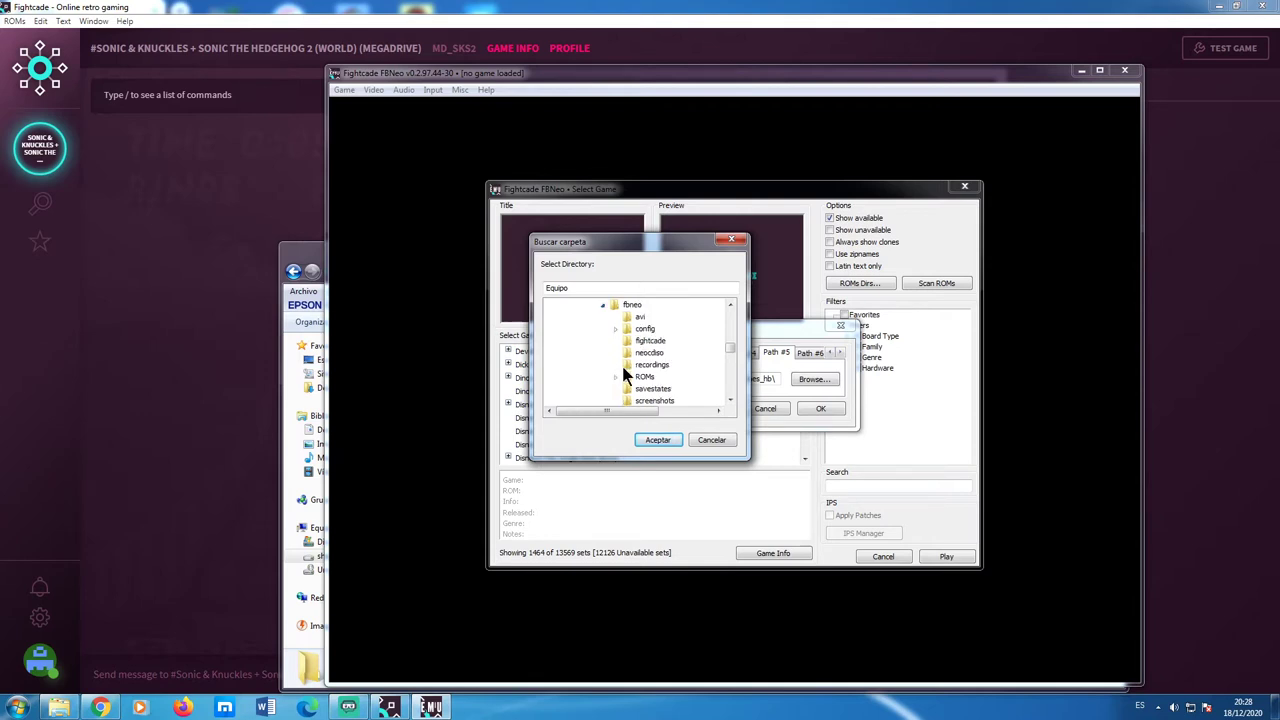
click(616, 376)
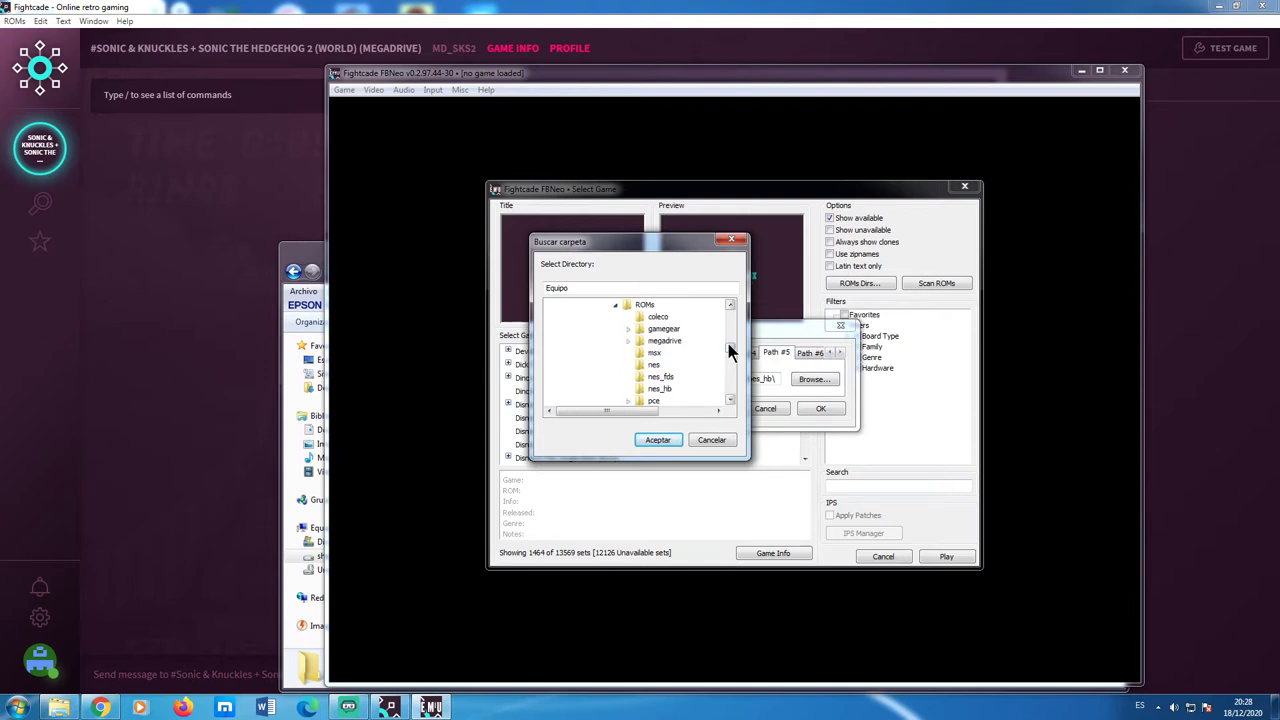
scroll(728, 350, down, 3)
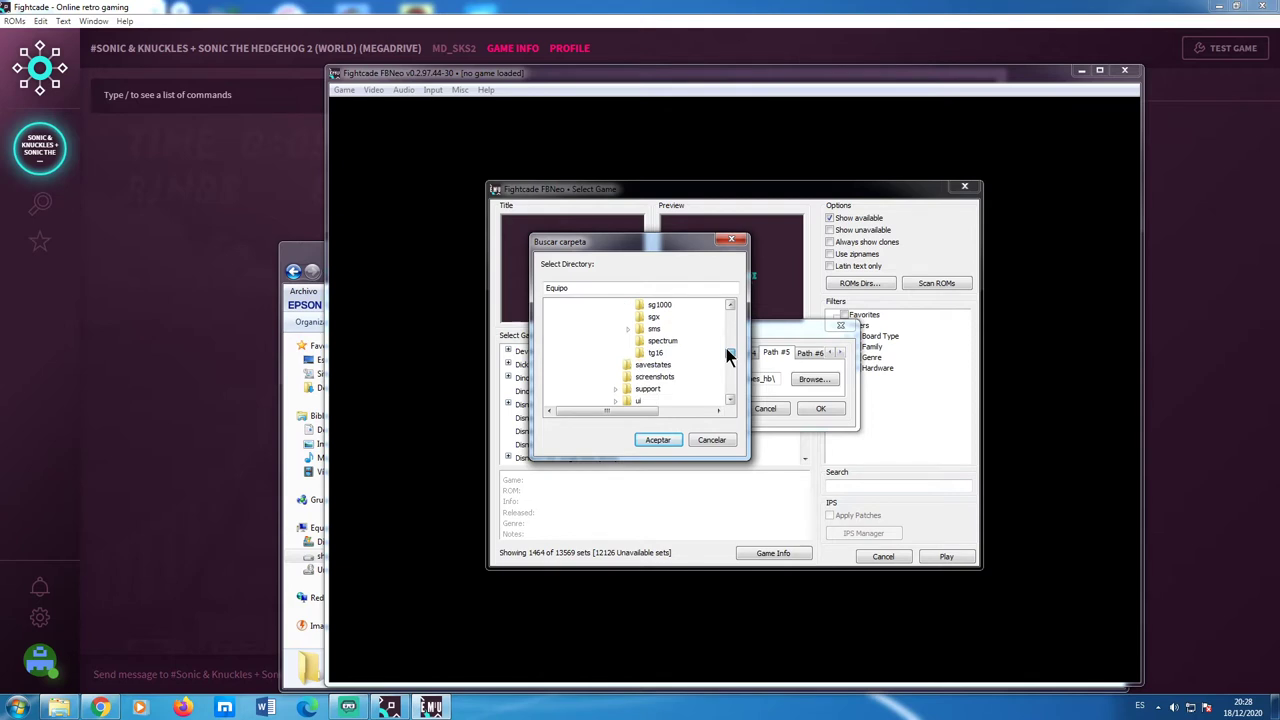
click(653, 329)
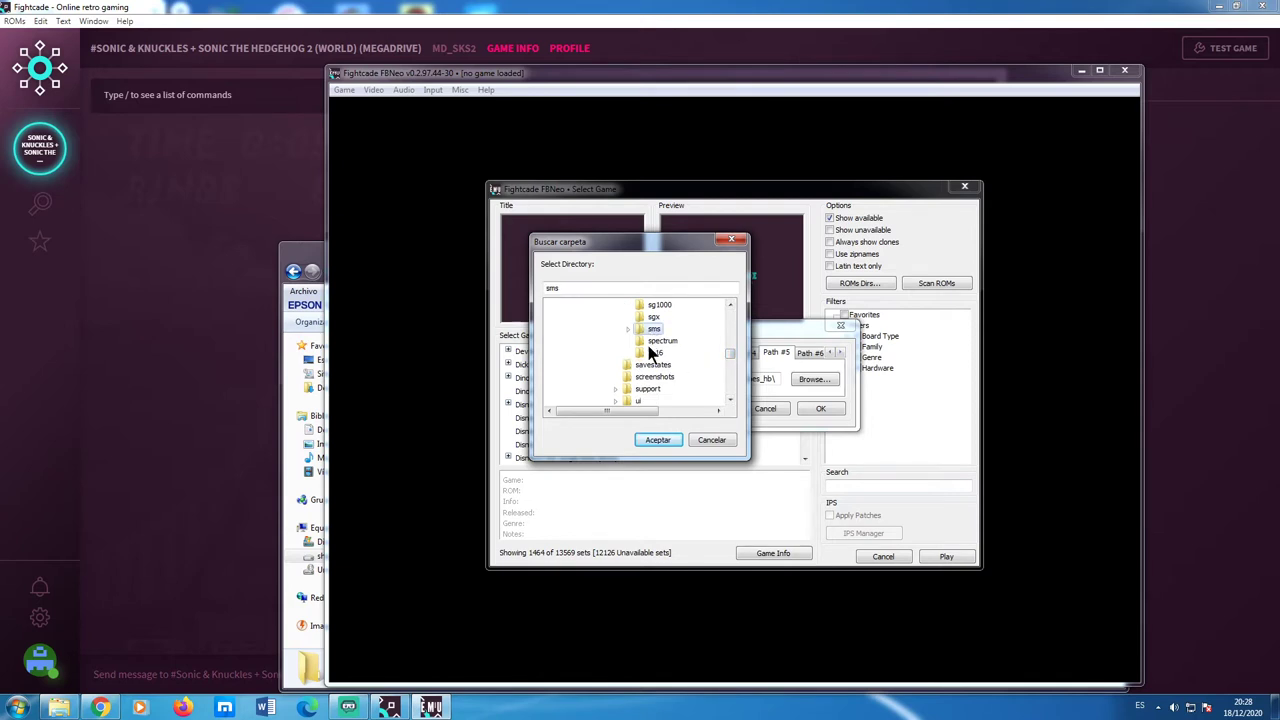
click(661, 440)
Show ROMs Path #6, switch to Windows Explorer, and check the spectrum and tg16 folders for game files.
click(810, 355)
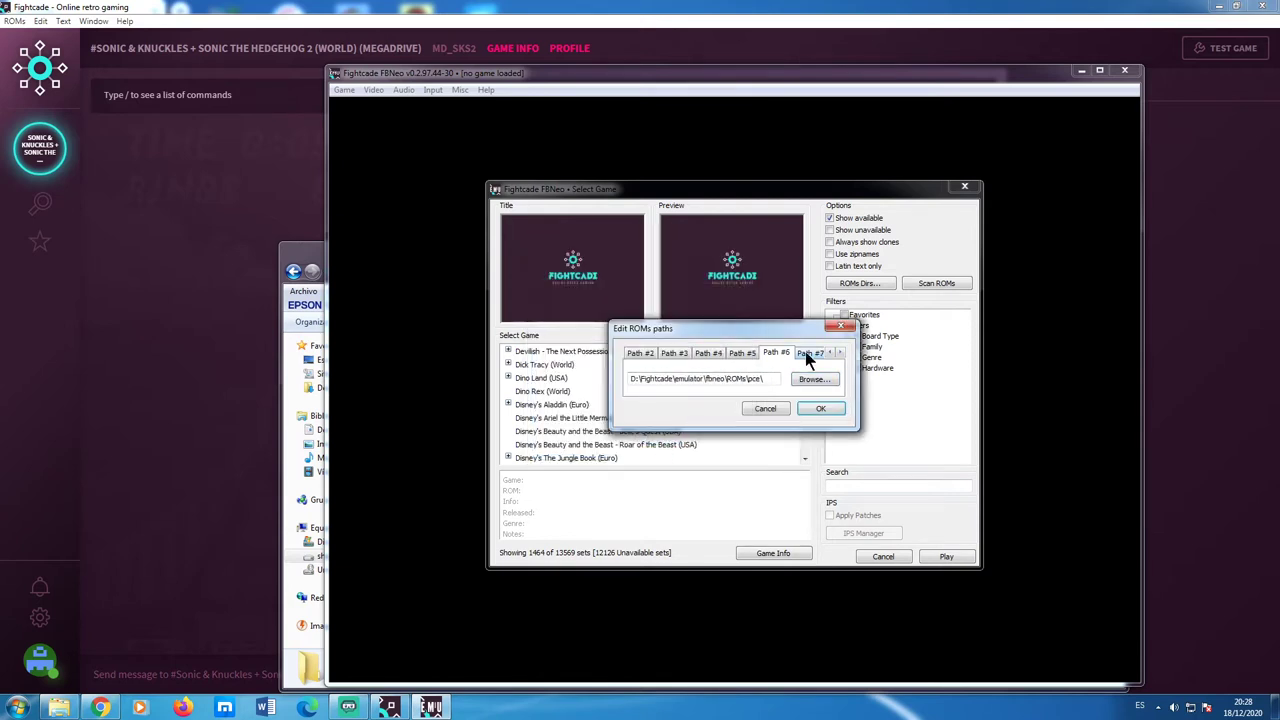
click(322, 262)
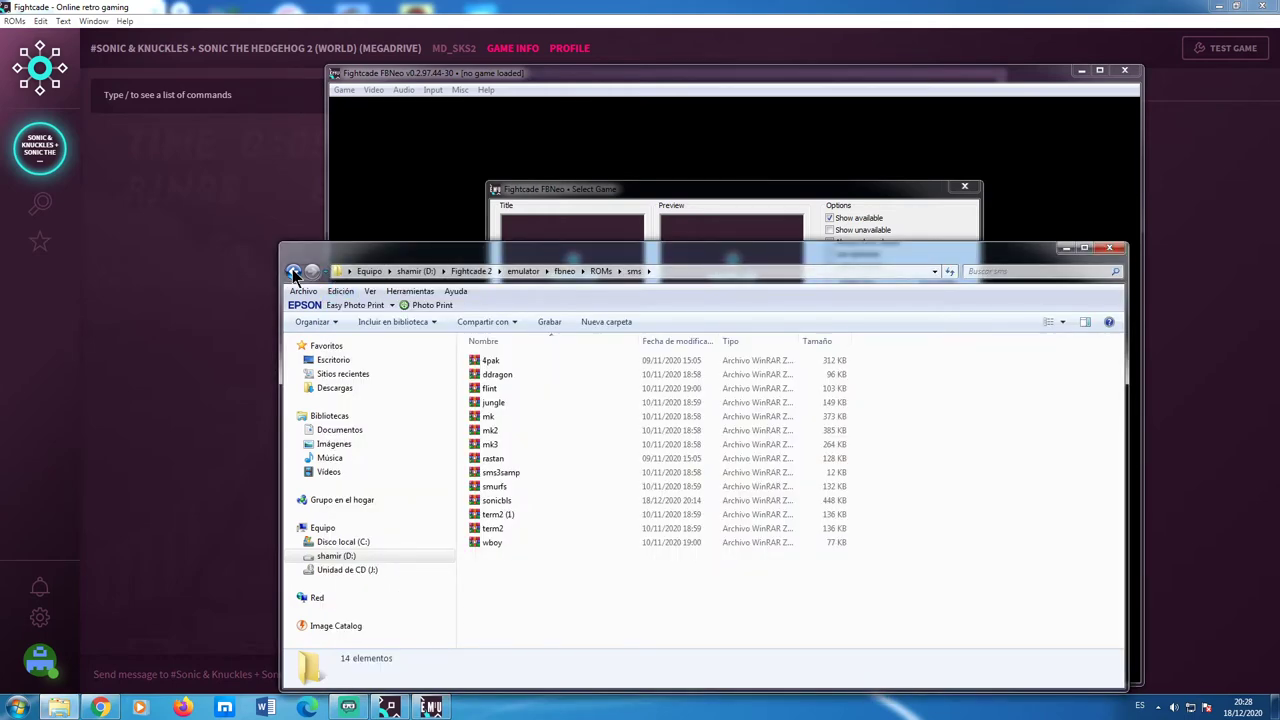
click(293, 271)
double_click(532, 515)
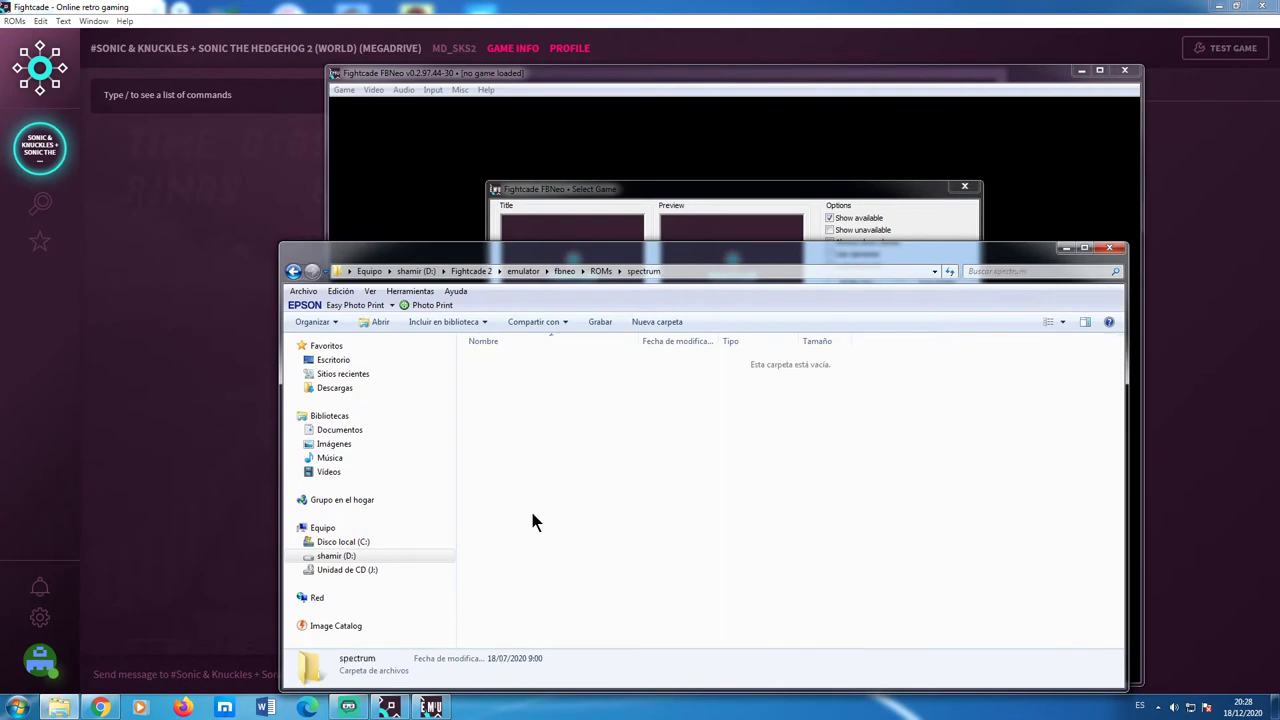
click(293, 271)
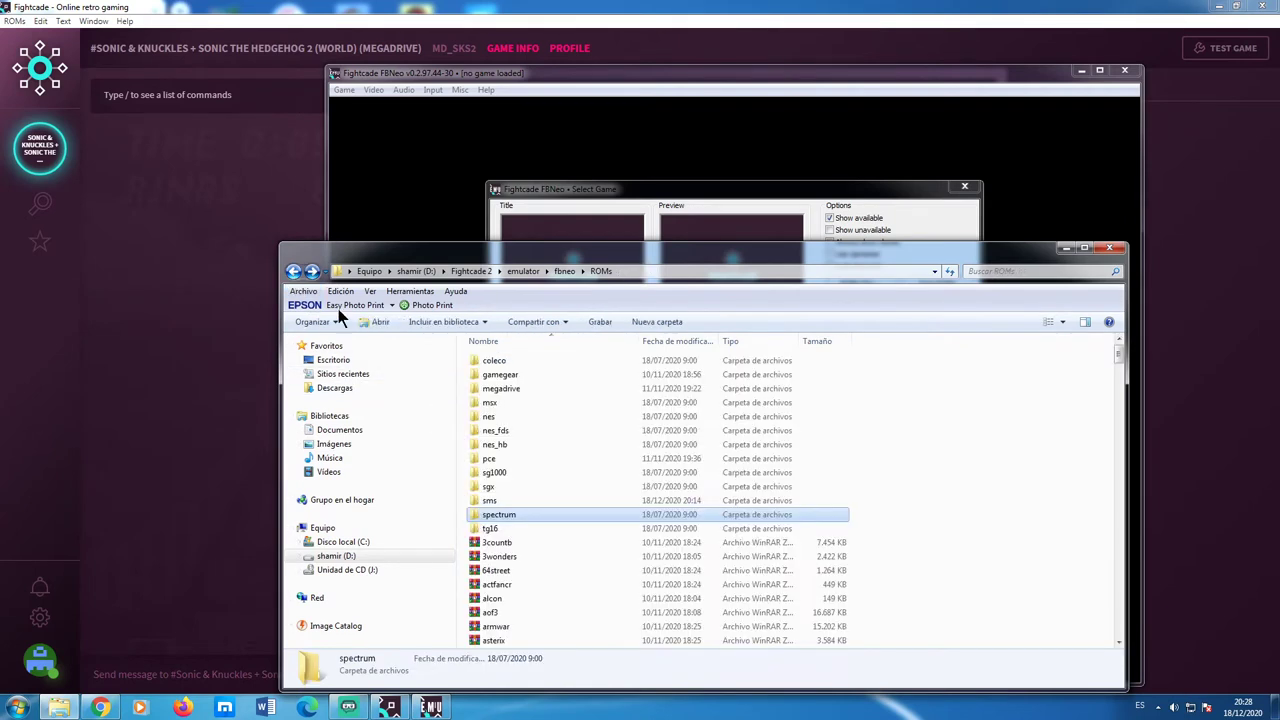
double_click(500, 529)
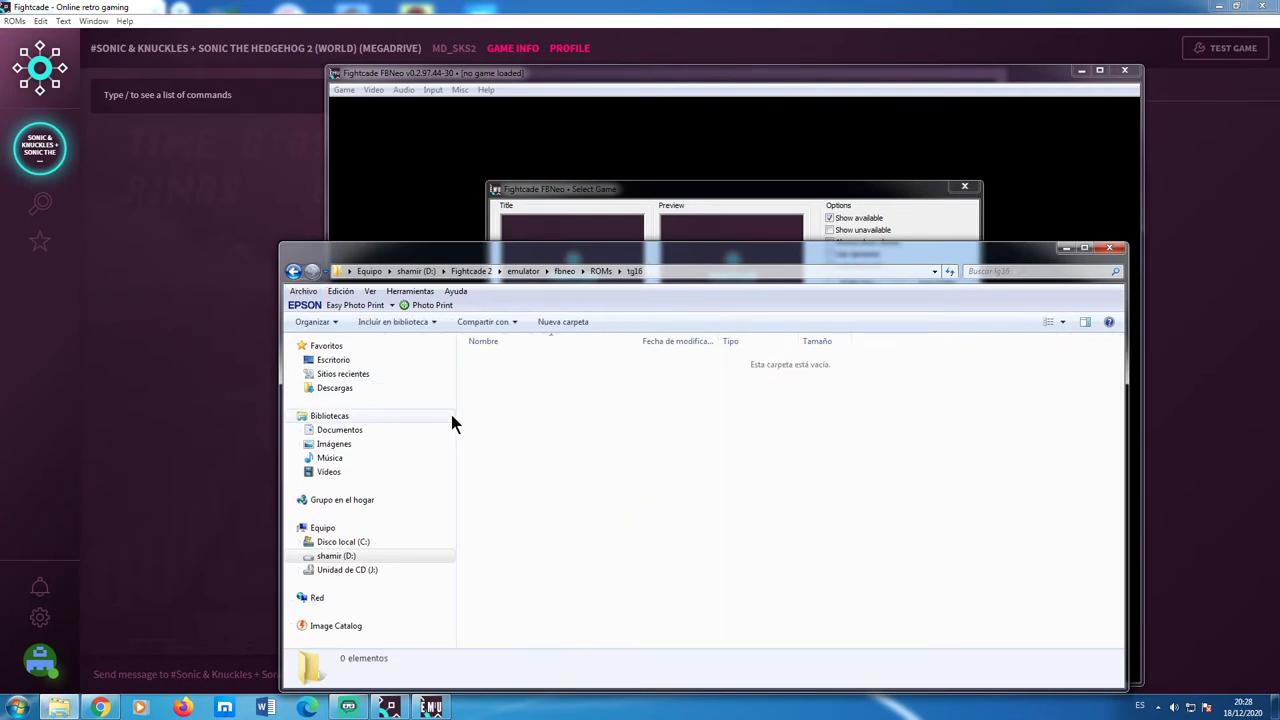
click(293, 271)
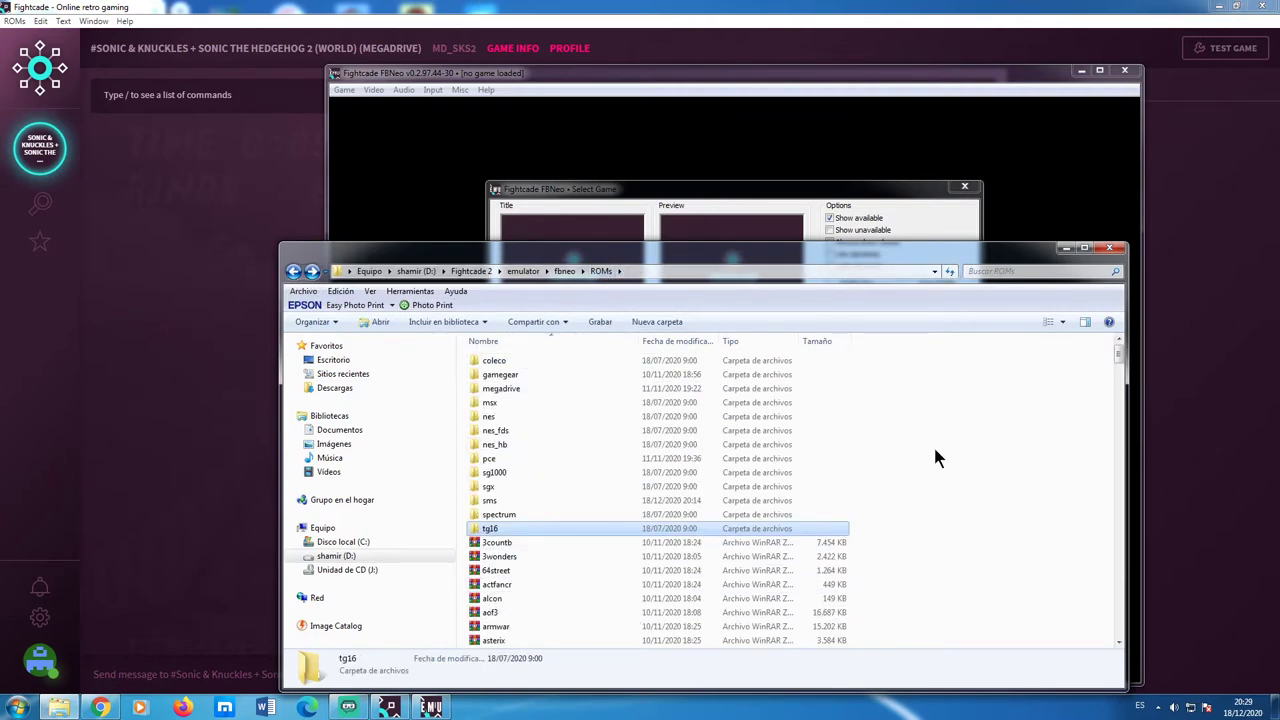
Look through the game files stored directly in the ROMs folder and go back to the fbneo folder.
scroll(929, 453, down, 10)
scroll(520, 515, up, 10)
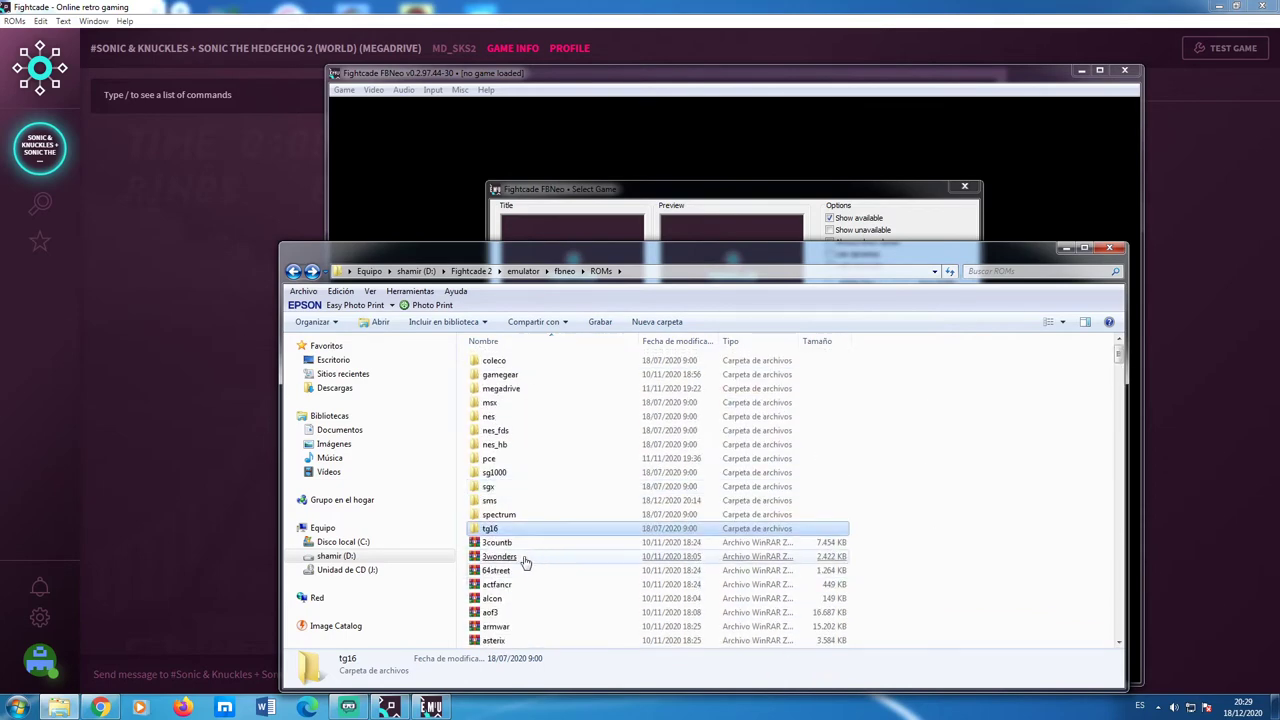
click(293, 271)
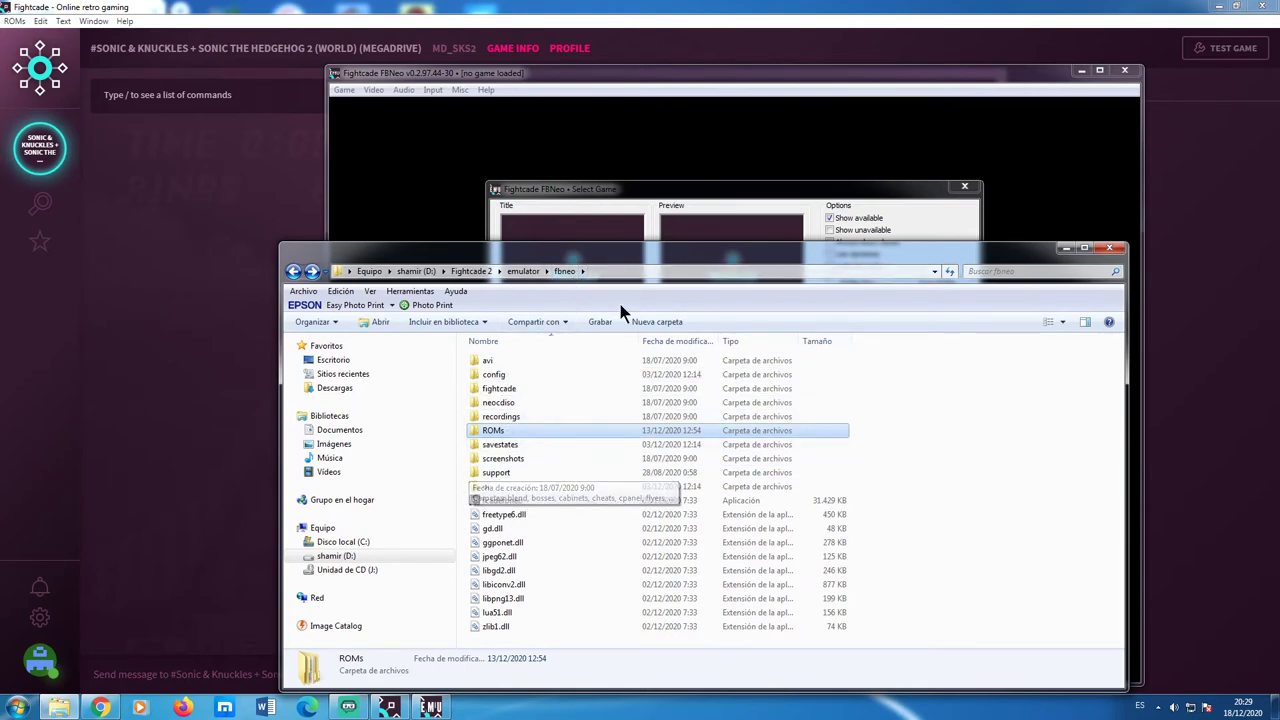
Switch back to Fightcade FBNeo and set ROMs Path #6 to D:\Fightcade 2\emulator\fbneo\ROMs.
click(700, 192)
click(805, 381)
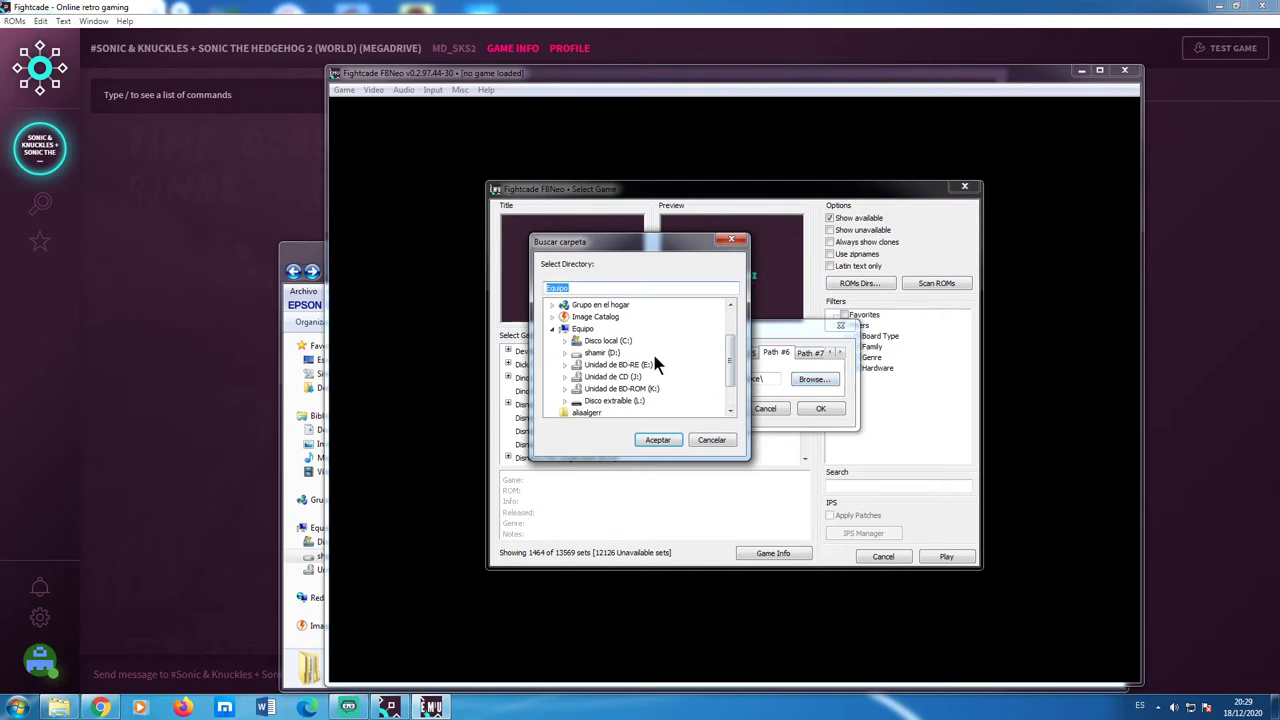
click(564, 352)
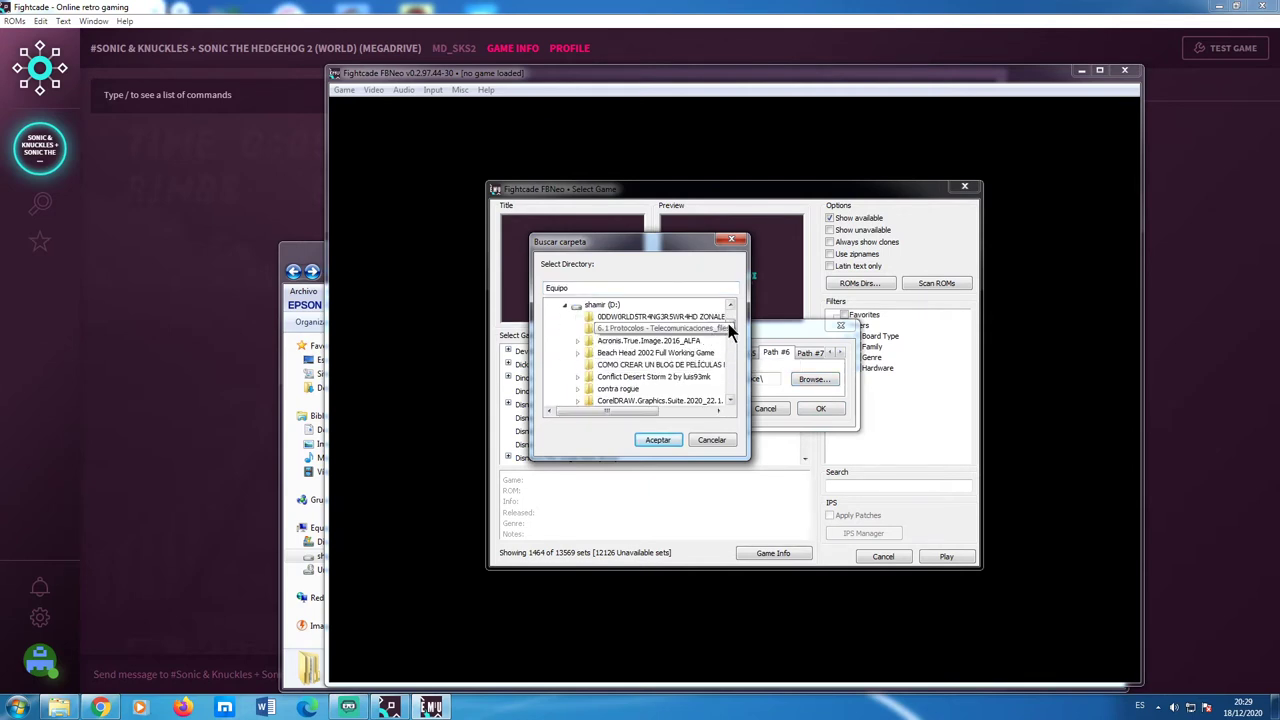
drag(729, 329, 733, 358)
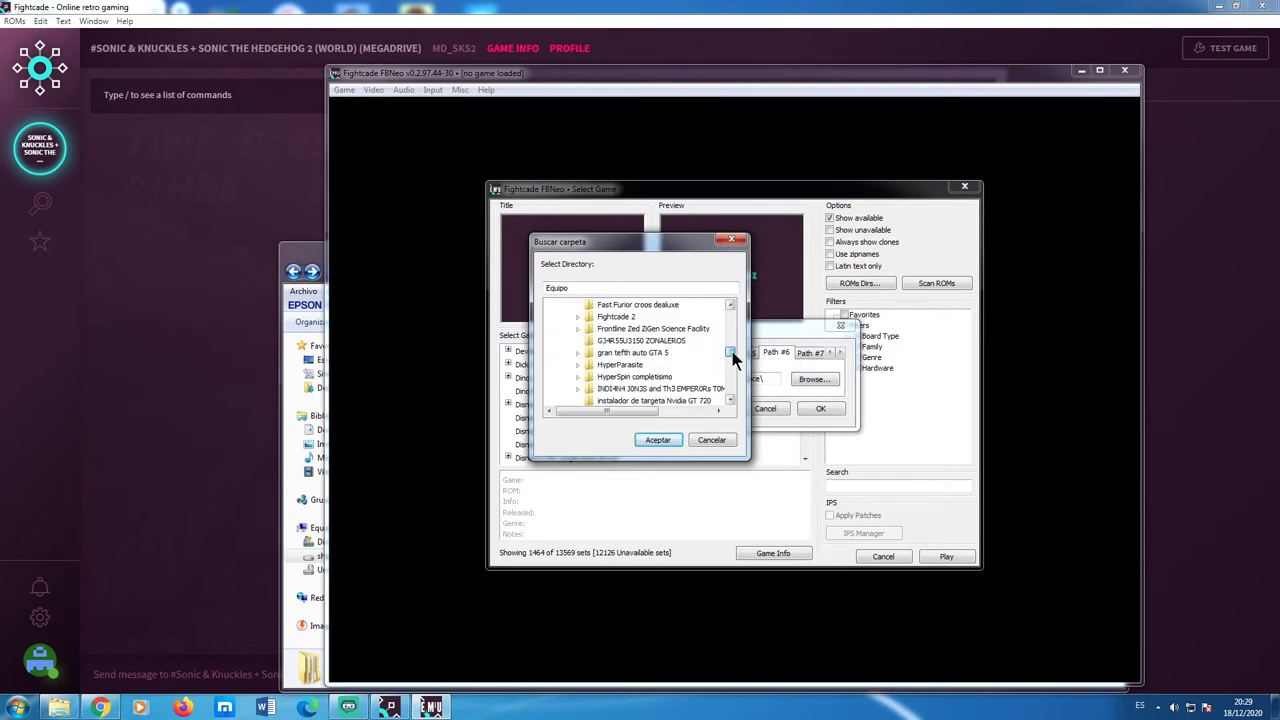
click(582, 315)
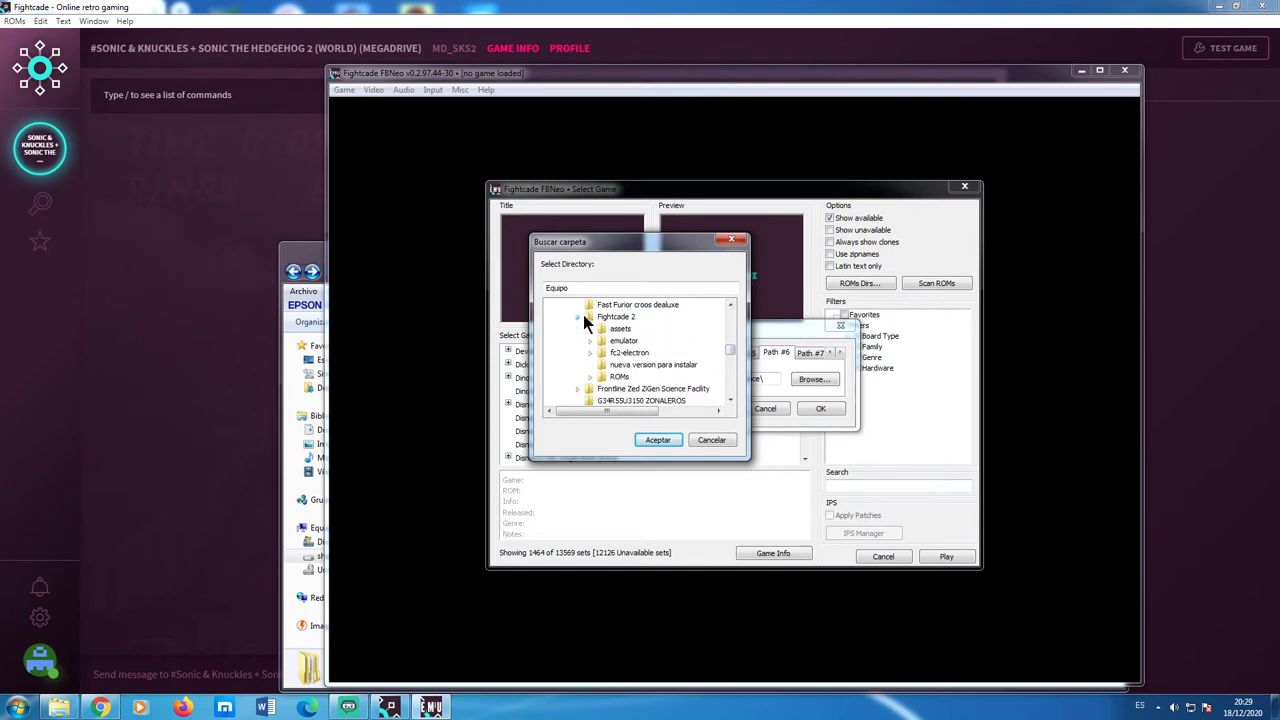
click(591, 341)
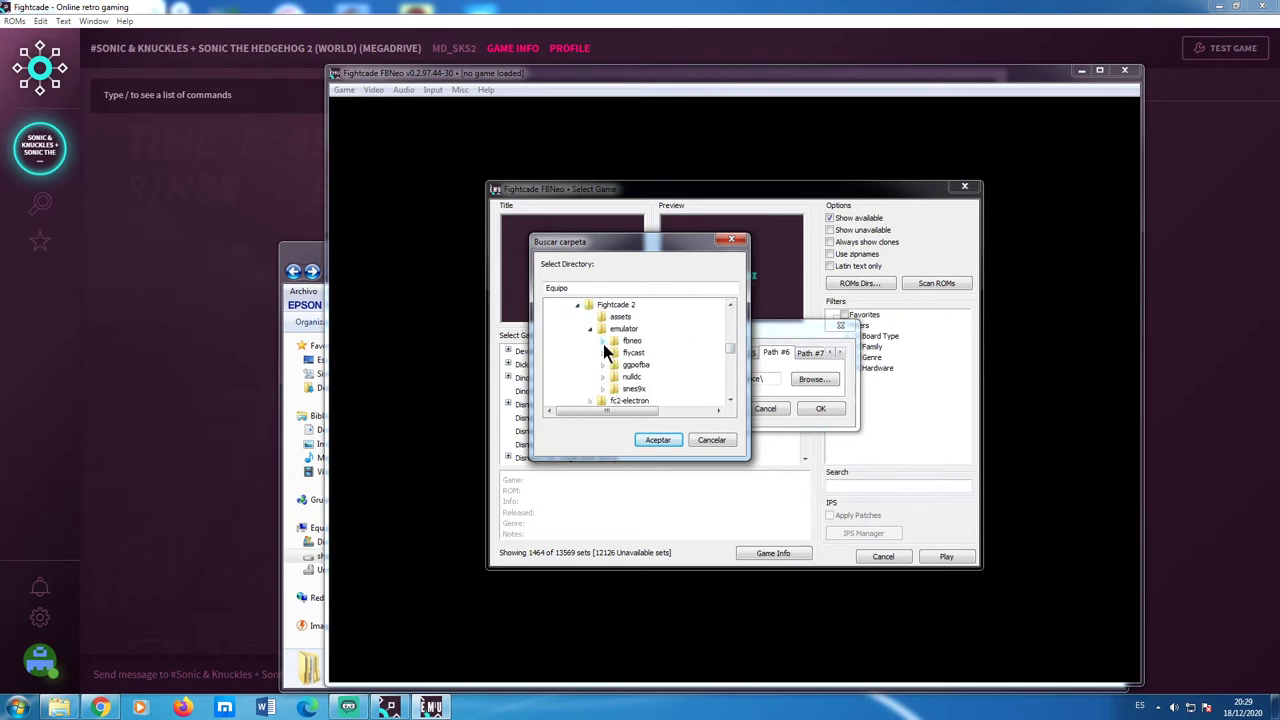
click(604, 341)
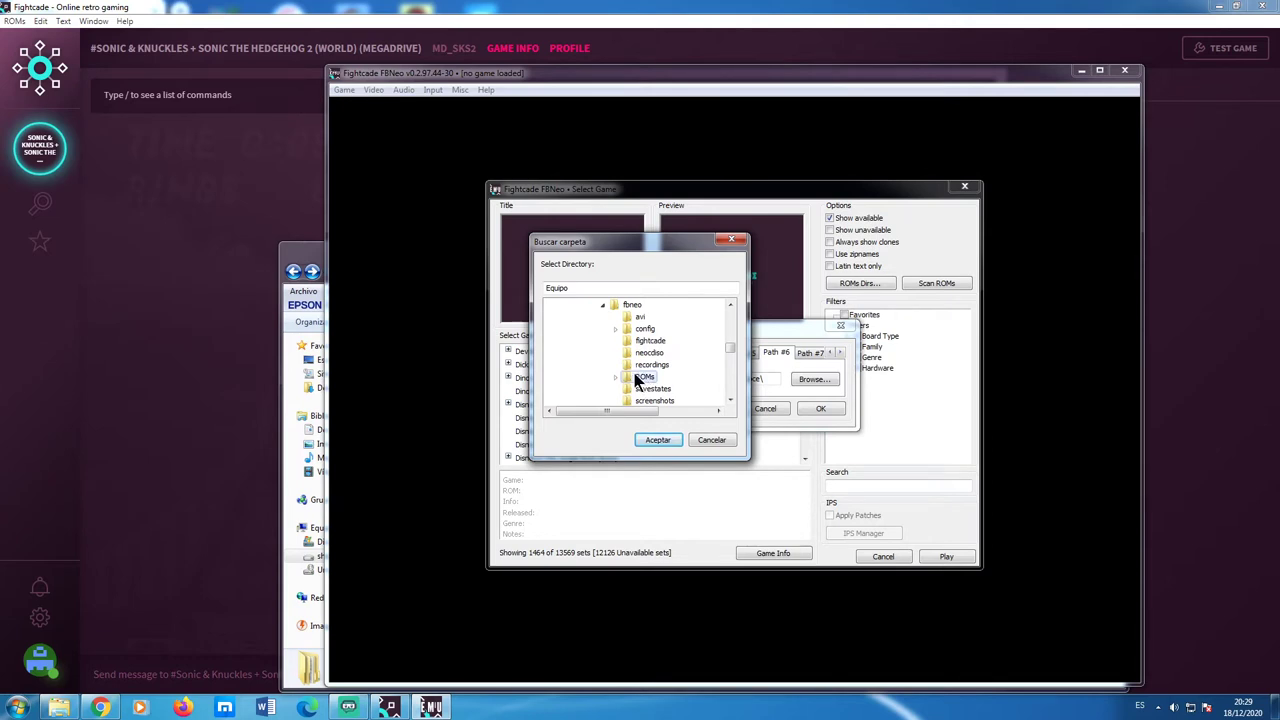
click(637, 377)
click(616, 378)
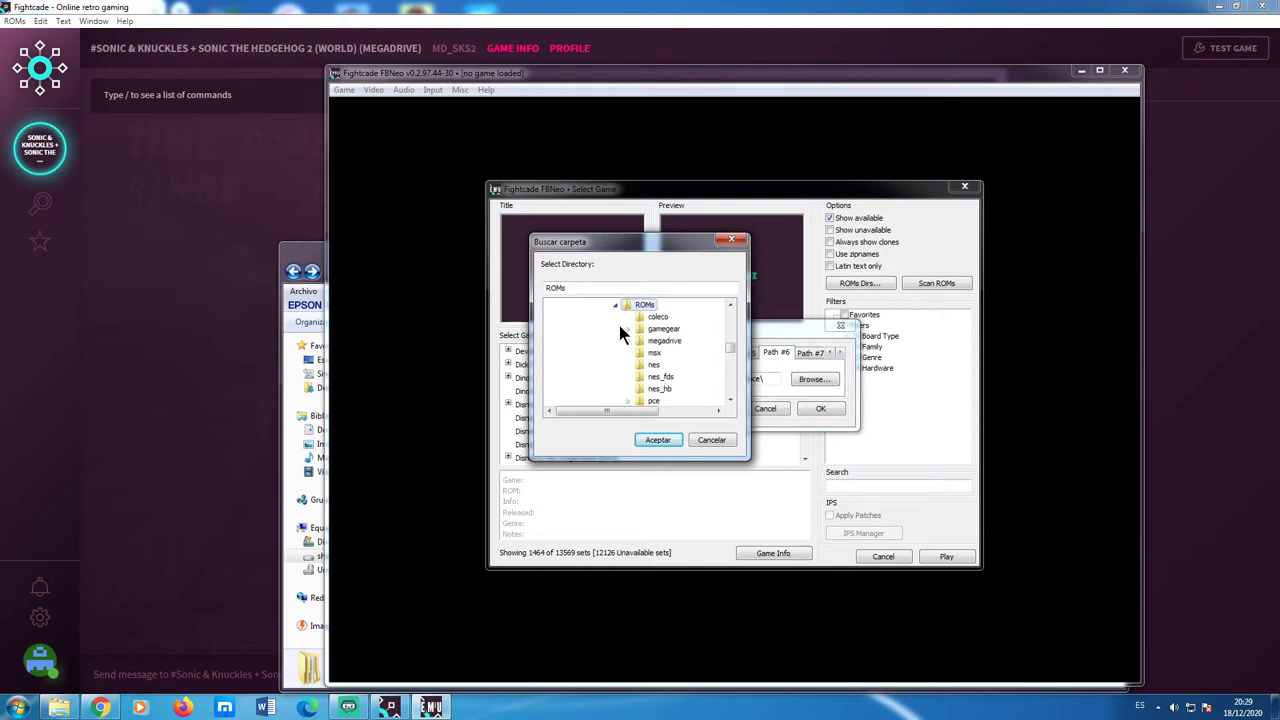
click(617, 305)
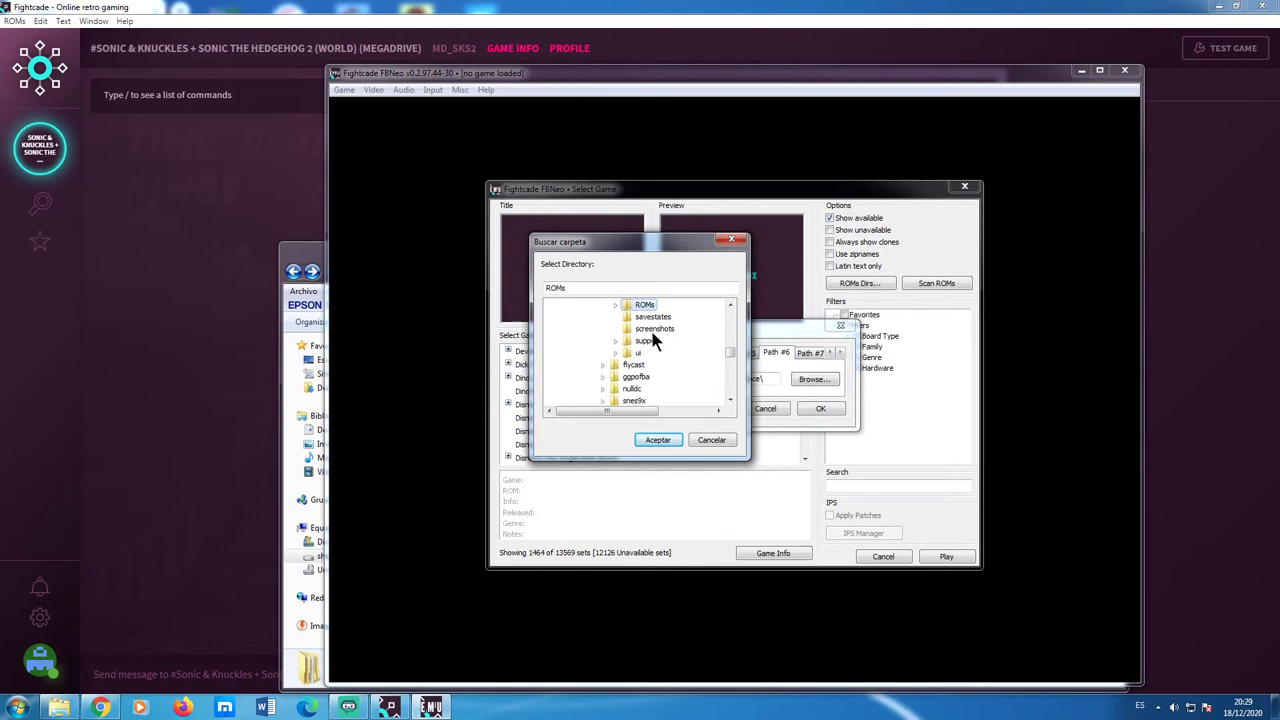
click(656, 439)
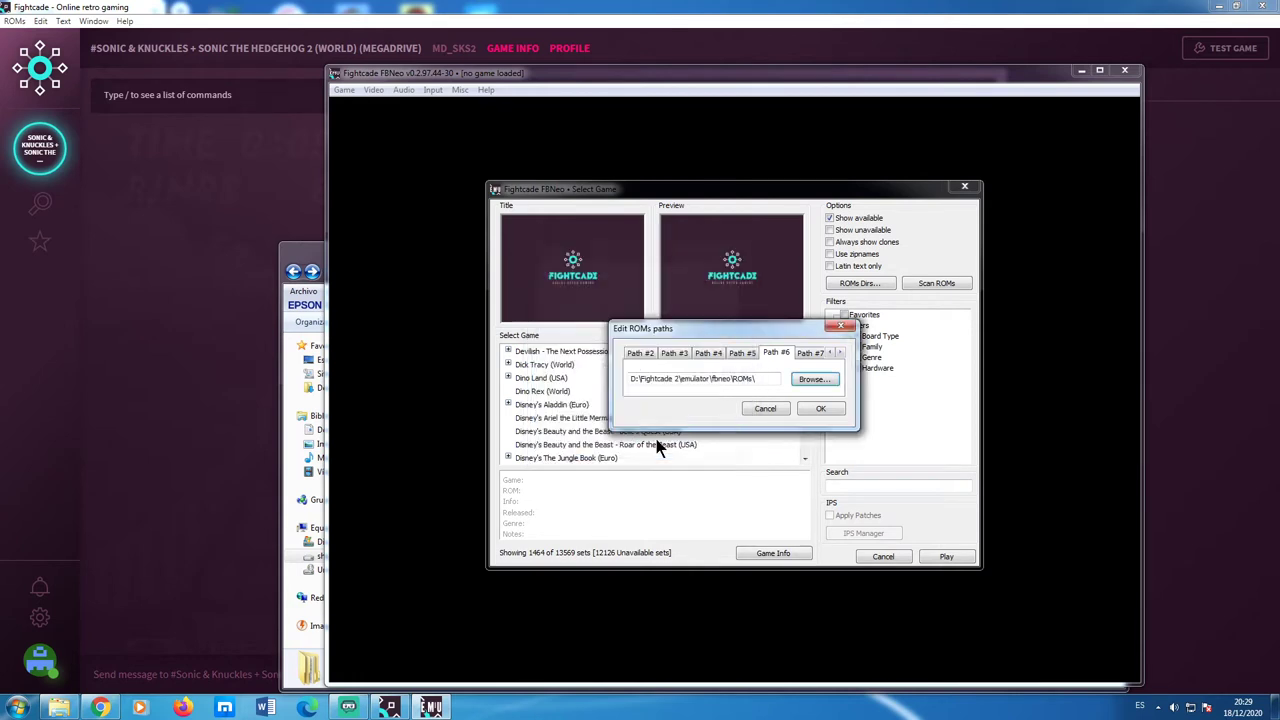
Show ROMs Path #7, check the fightcade folder inside fbneo in Windows Explorer, and return to the emulator folder.
click(802, 354)
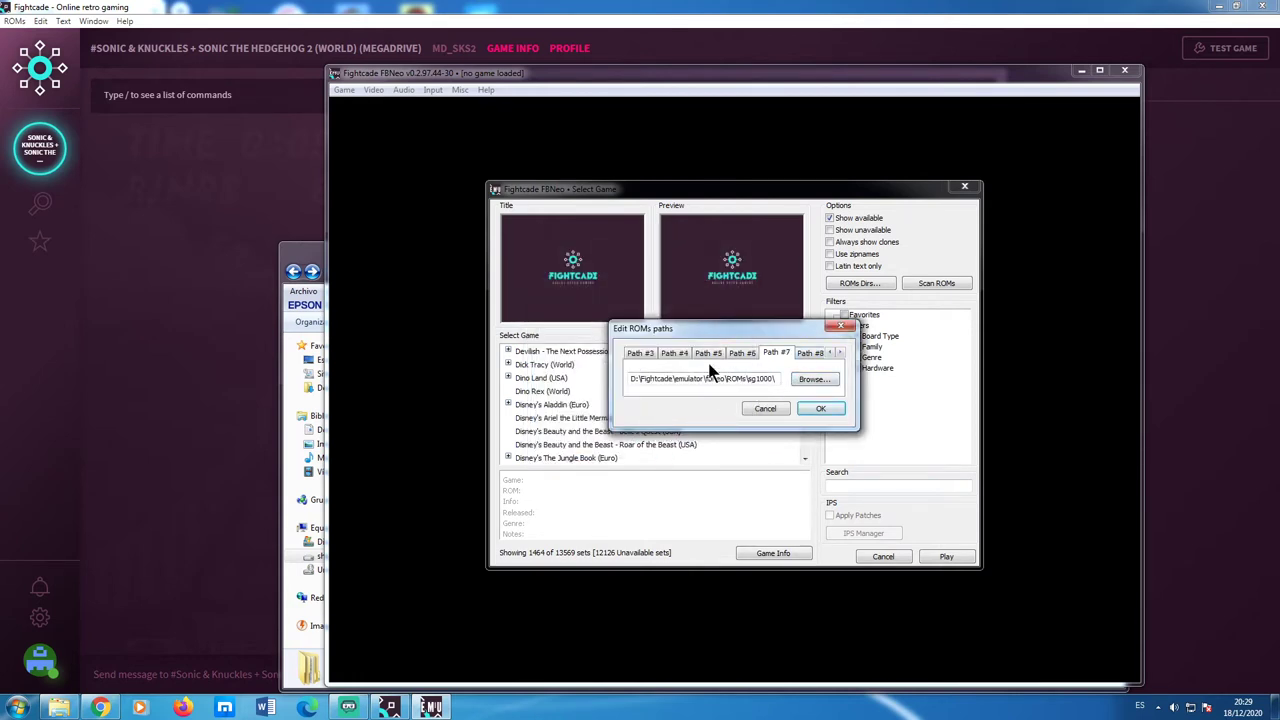
click(318, 252)
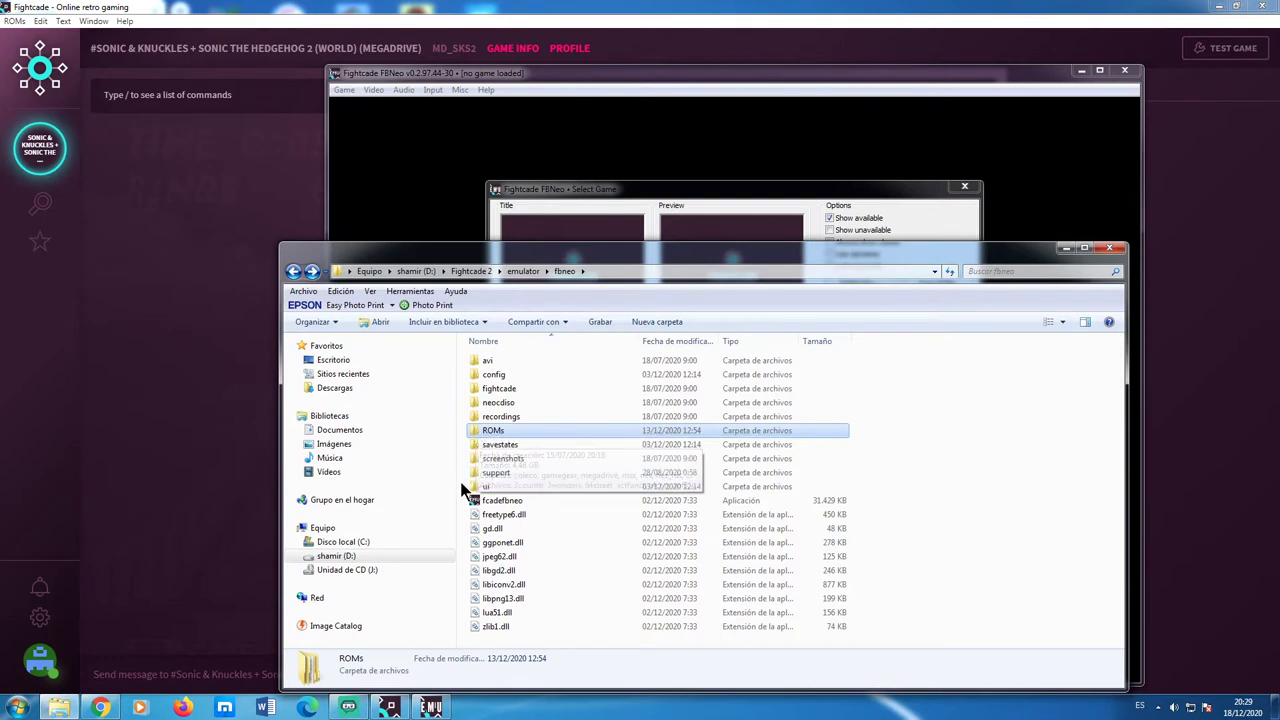
click(521, 402)
double_click(520, 388)
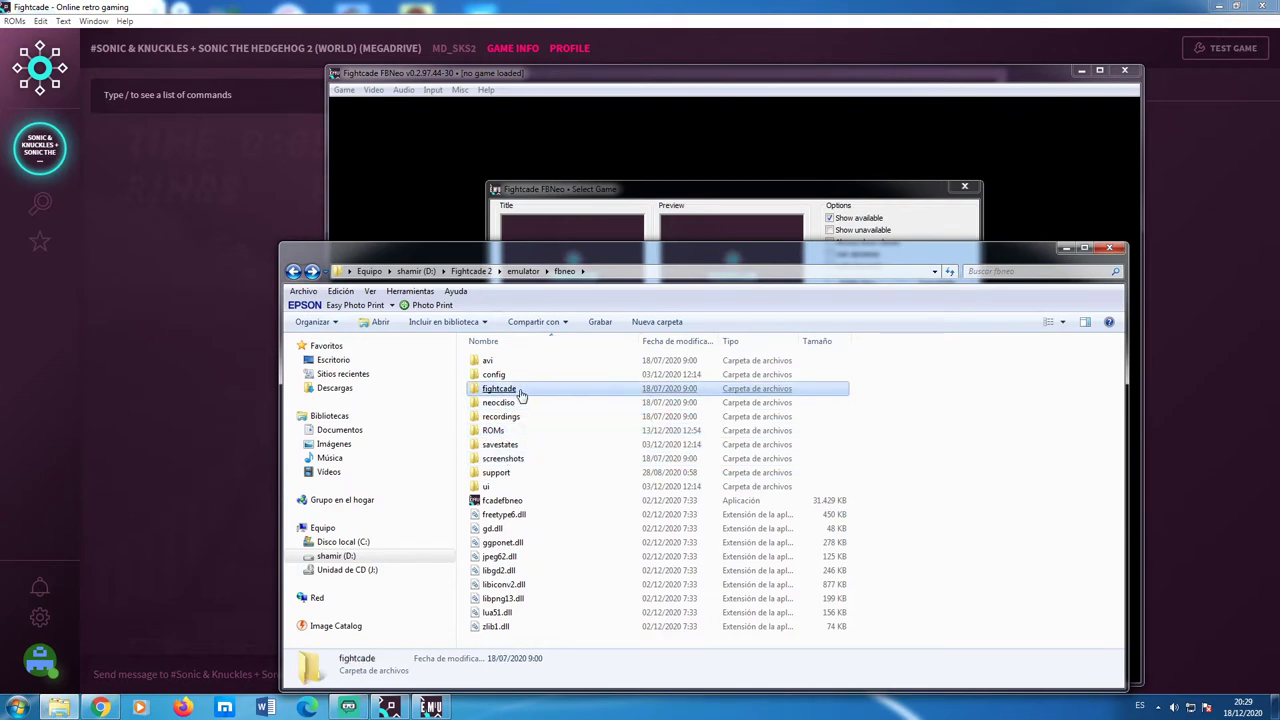
click(293, 272)
click(293, 272)
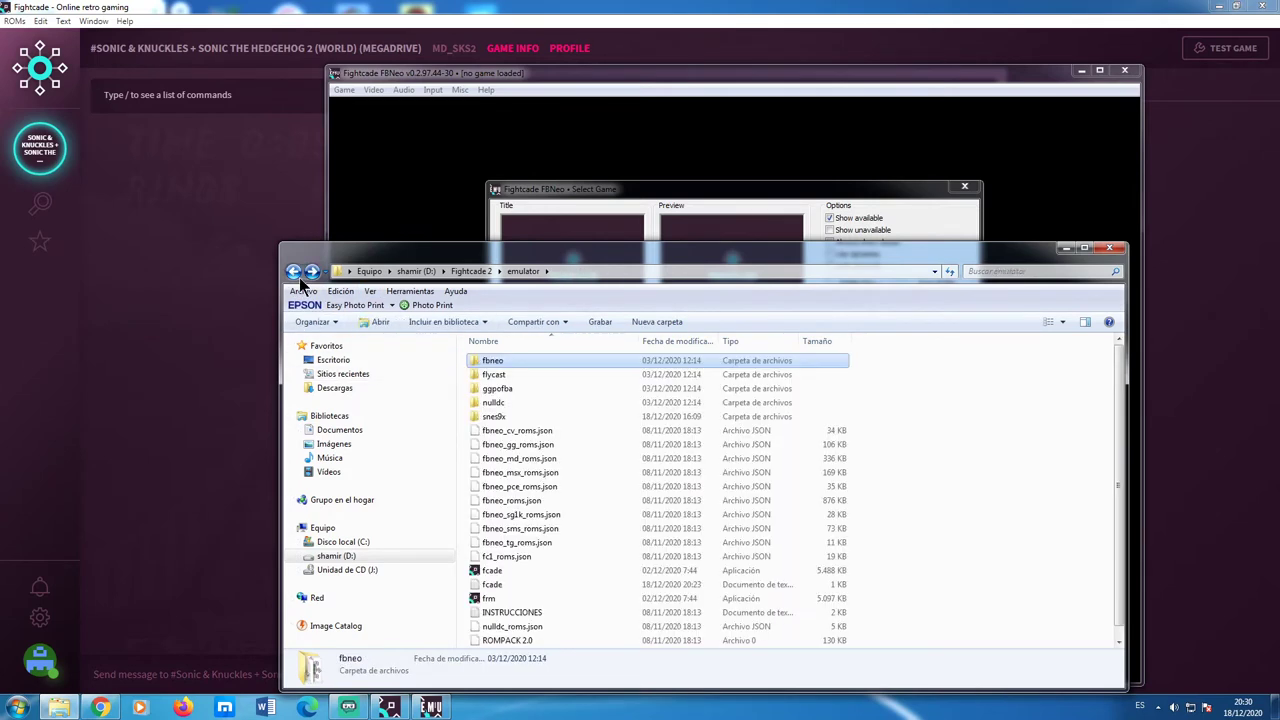
Look inside the flycast emulator's ROMs folder for game files and return to the emulator folder.
click(497, 388)
click(505, 376)
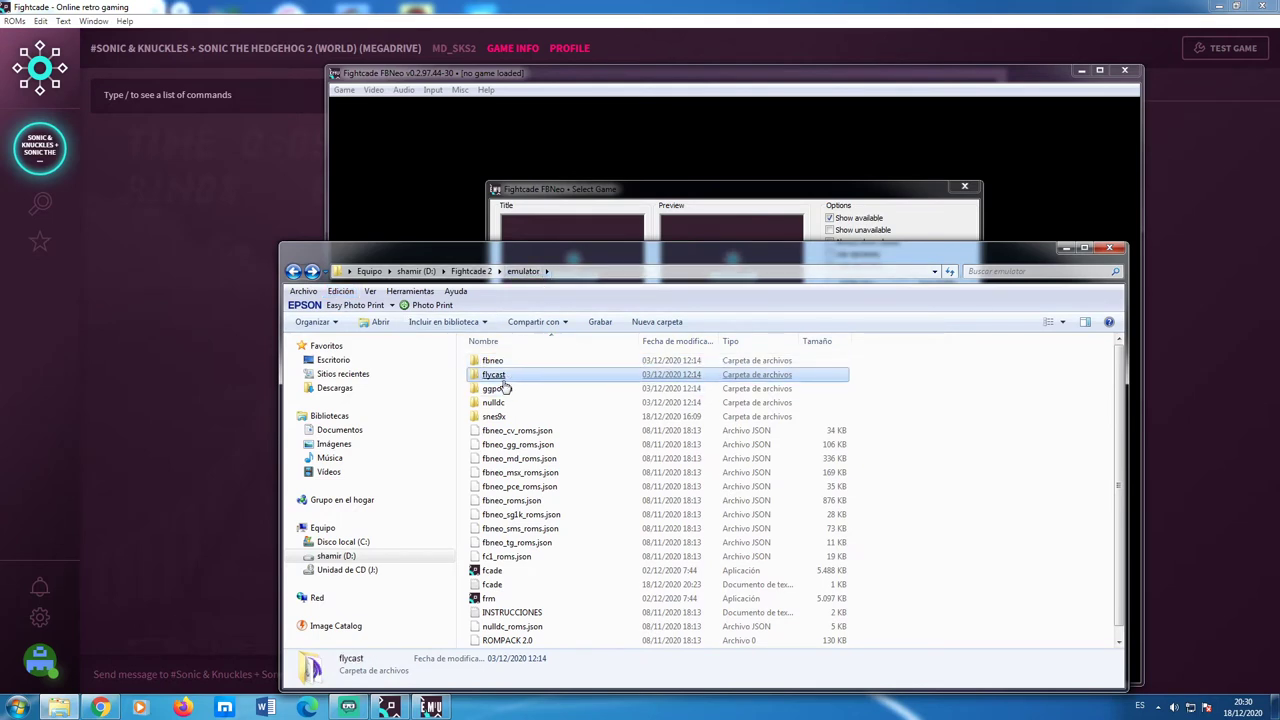
double_click(510, 375)
click(511, 375)
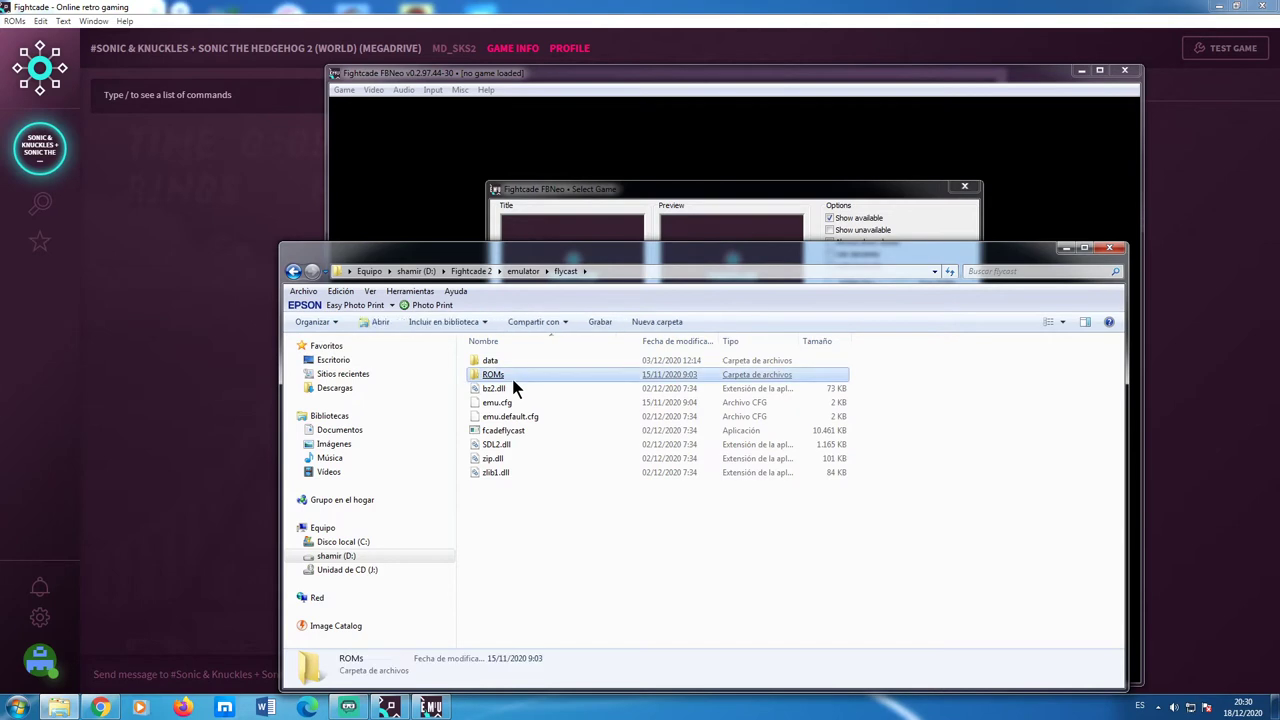
double_click(492, 374)
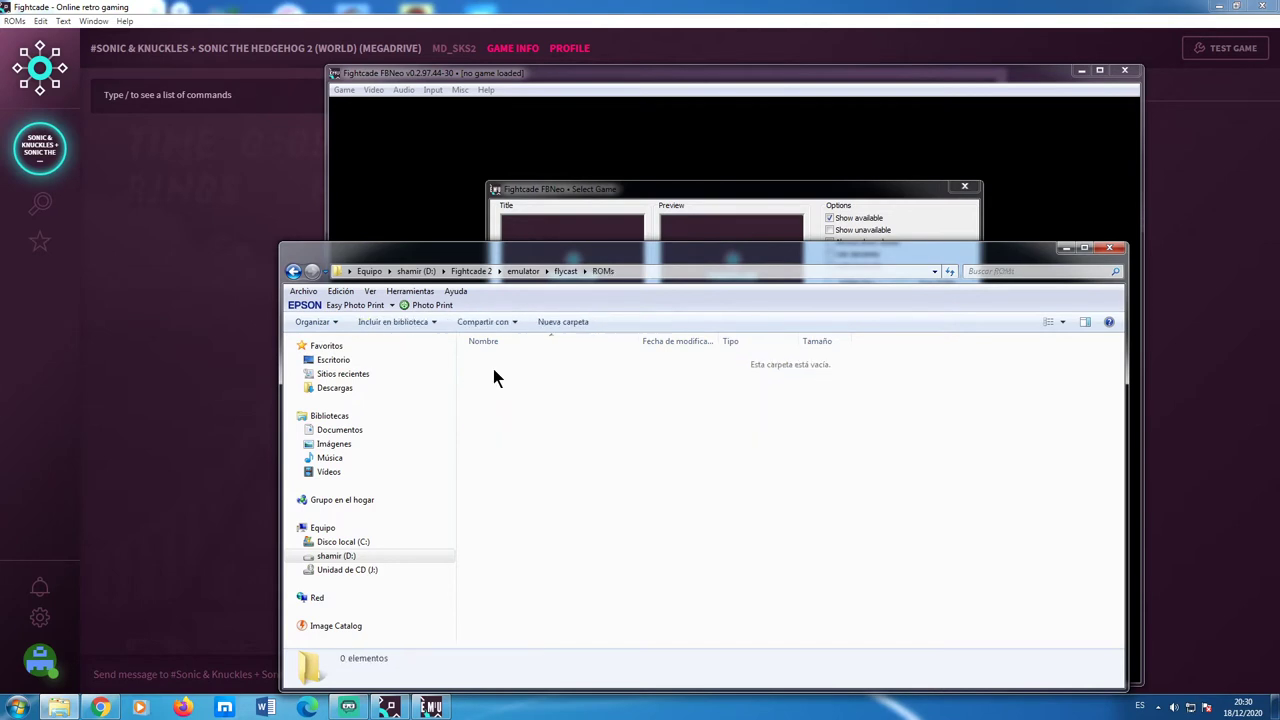
click(294, 272)
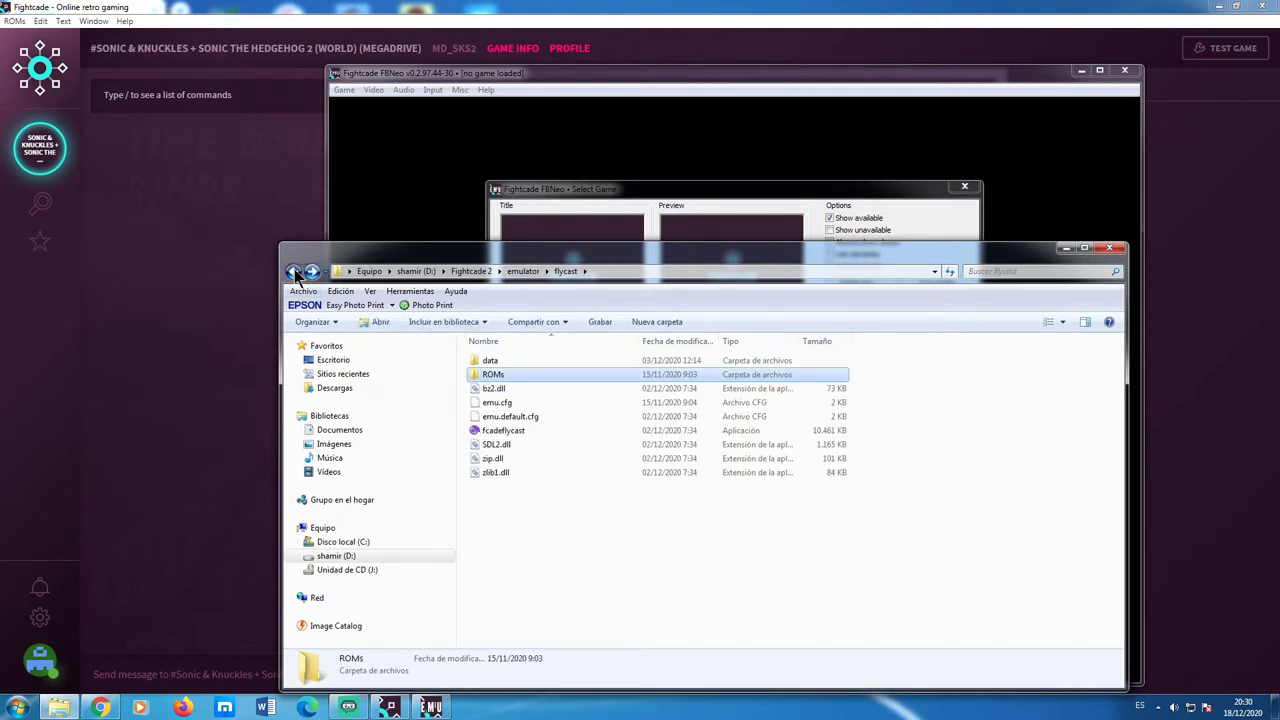
click(294, 272)
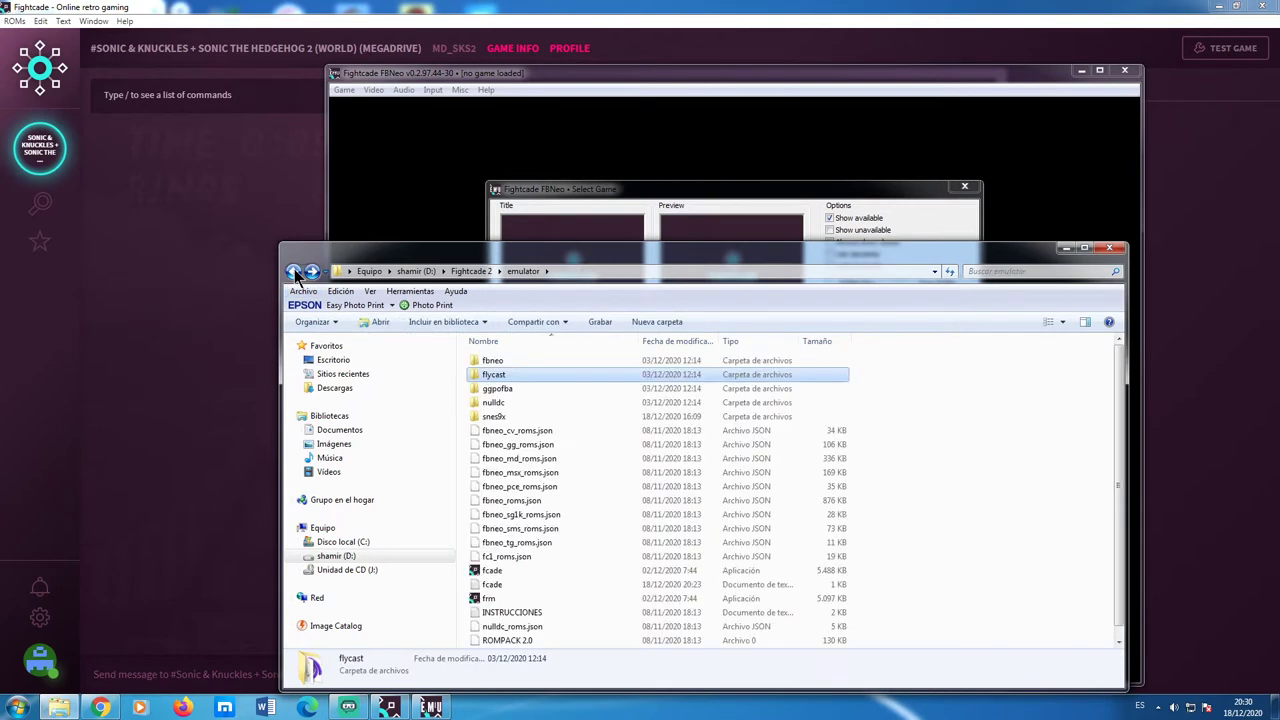
Look inside the ggpofba emulator's ROMs folder for game files and return to the emulator folder.
click(514, 394)
double_click(514, 394)
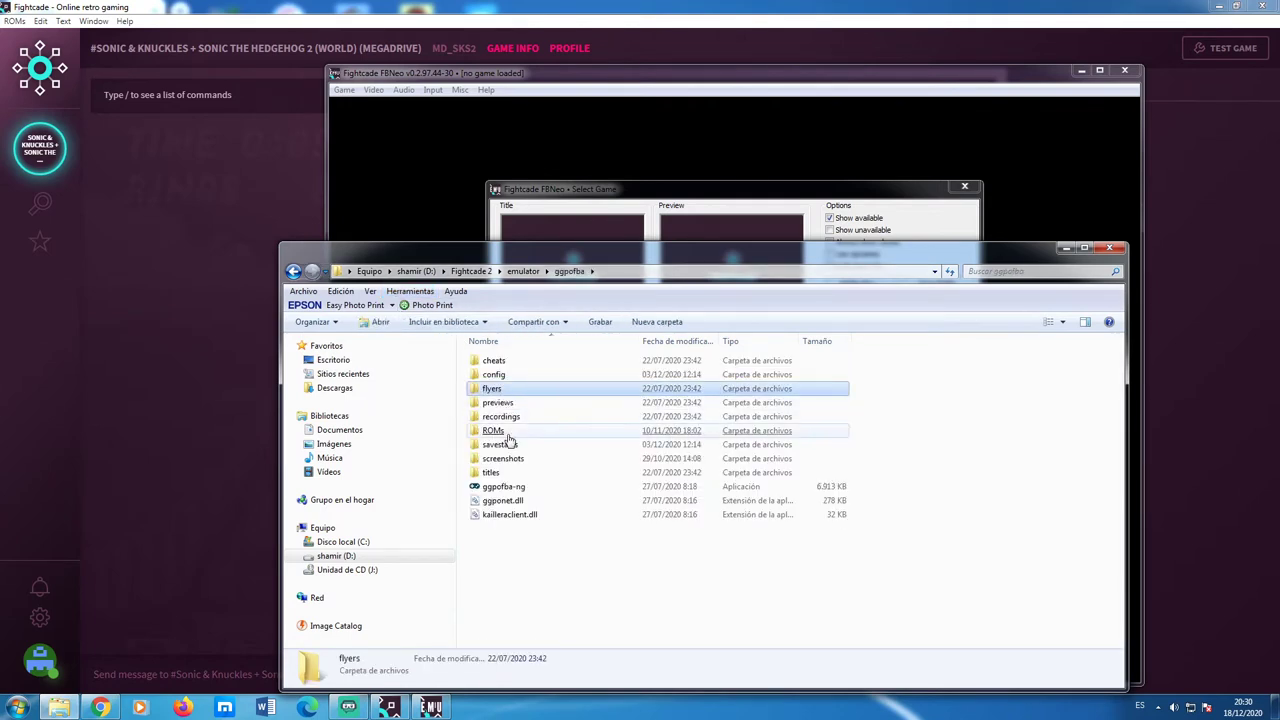
click(508, 436)
double_click(507, 434)
click(507, 434)
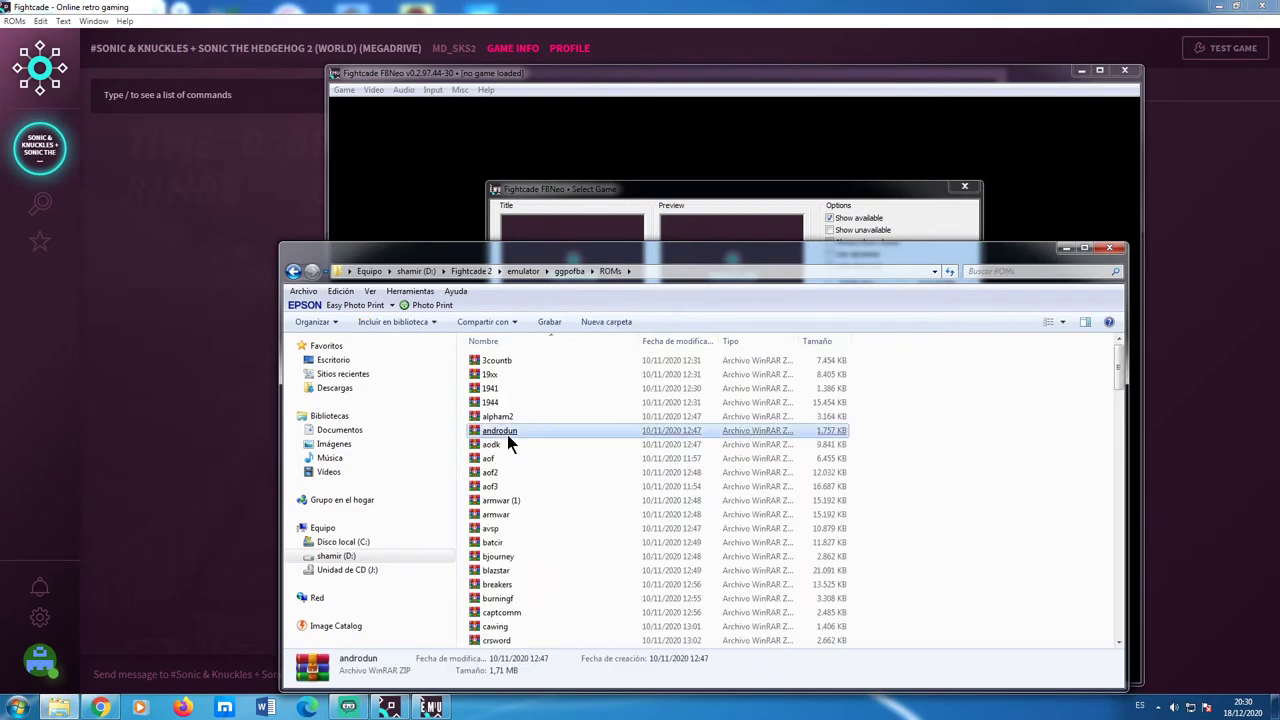
click(293, 271)
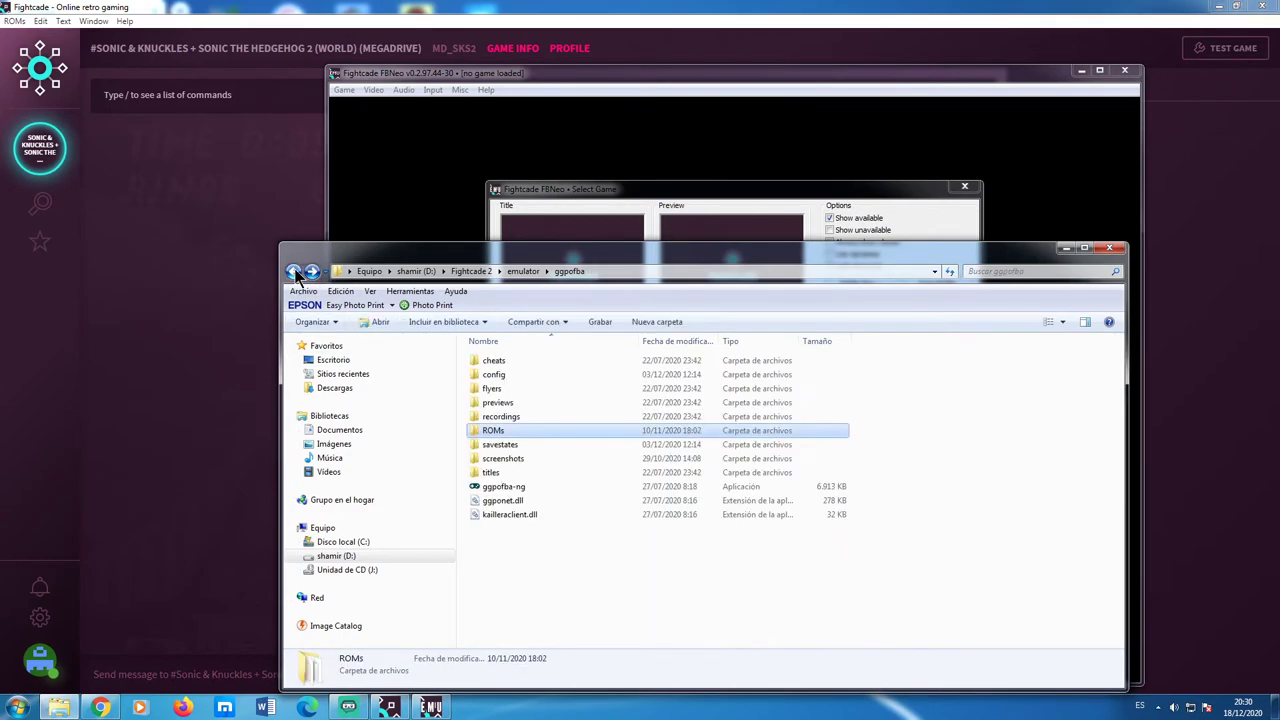
click(293, 271)
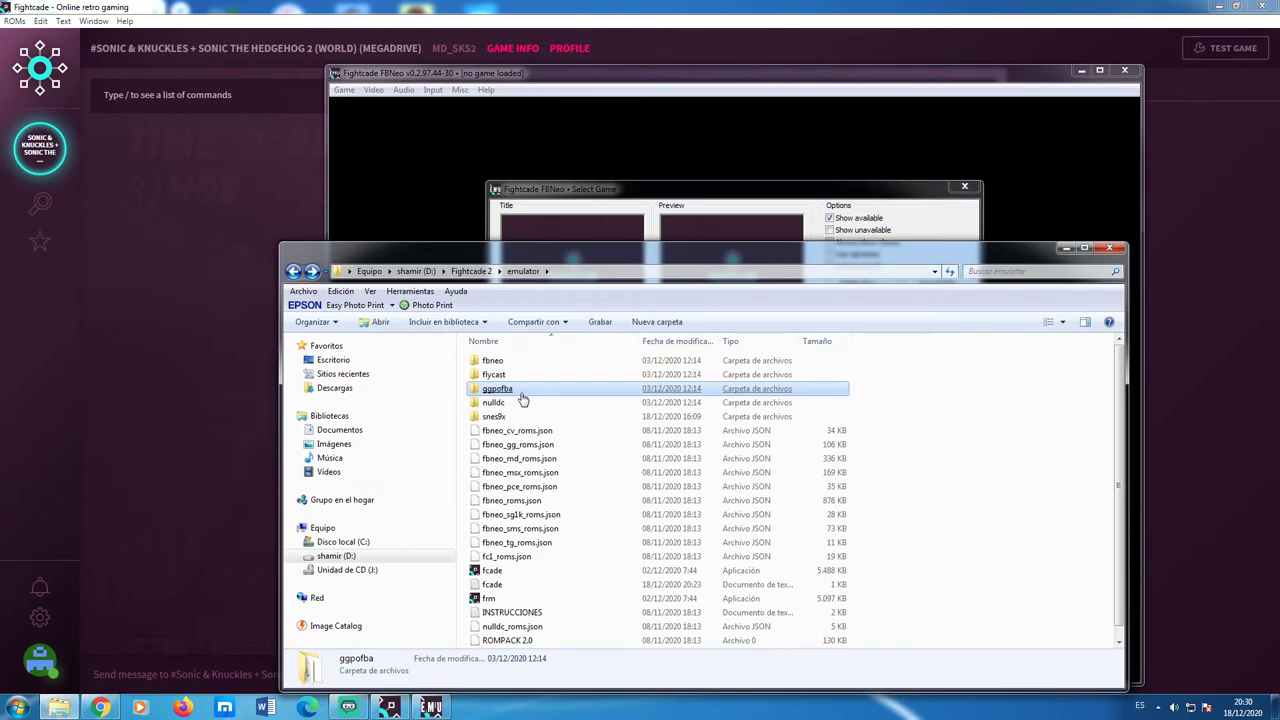
Switch back to Fightcade FBNeo and set ROMs Path #7 to D:\Fightcade 2\emulator\ggpofba\ROMs.
click(666, 200)
click(812, 380)
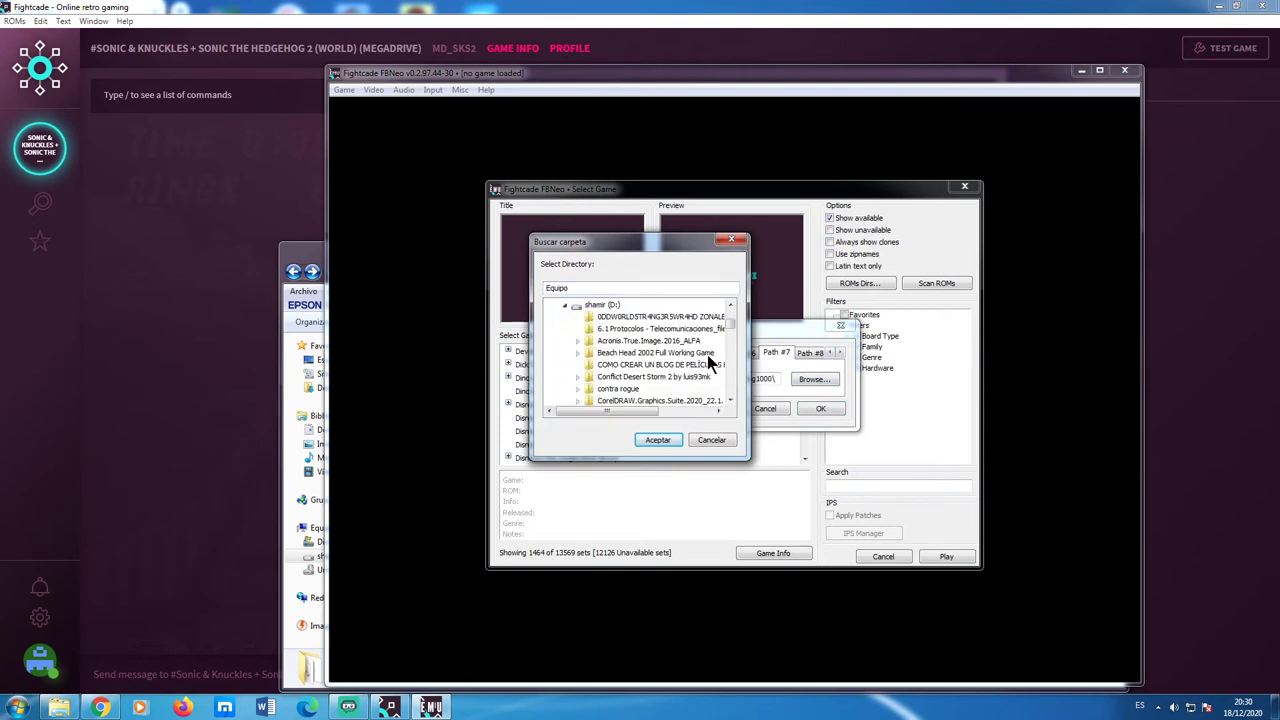
drag(731, 327, 733, 352)
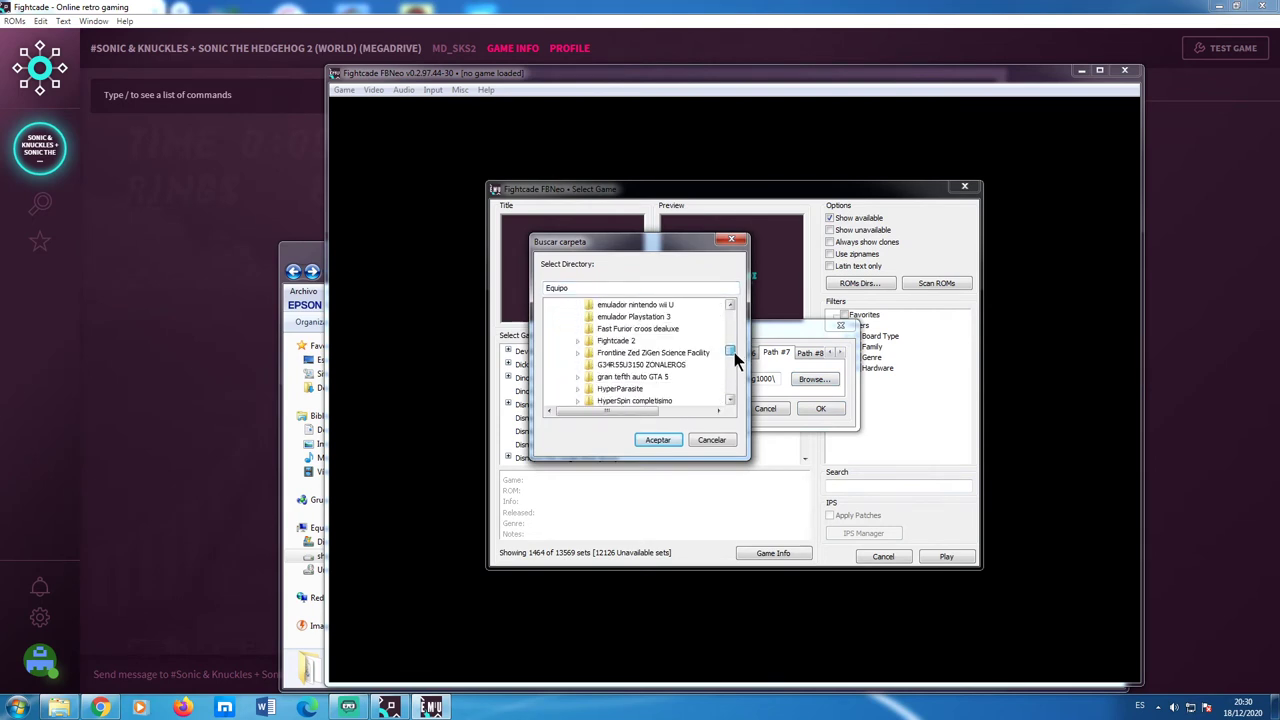
click(578, 340)
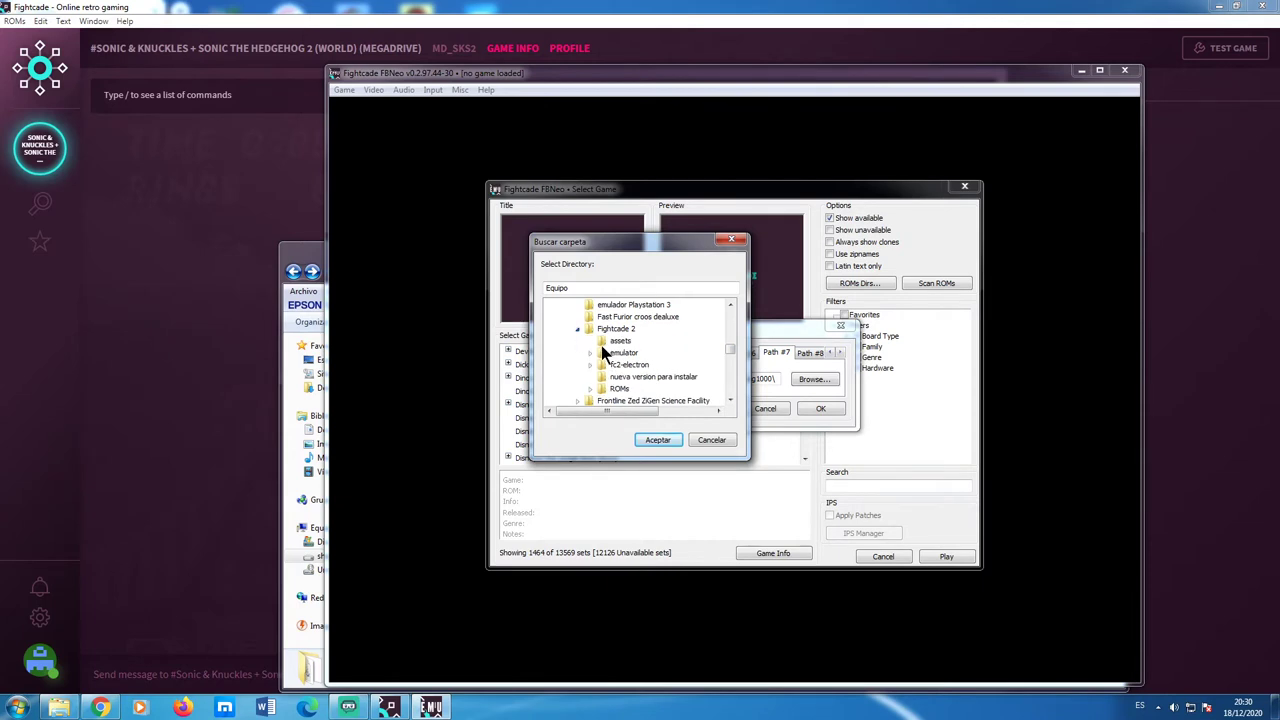
click(591, 353)
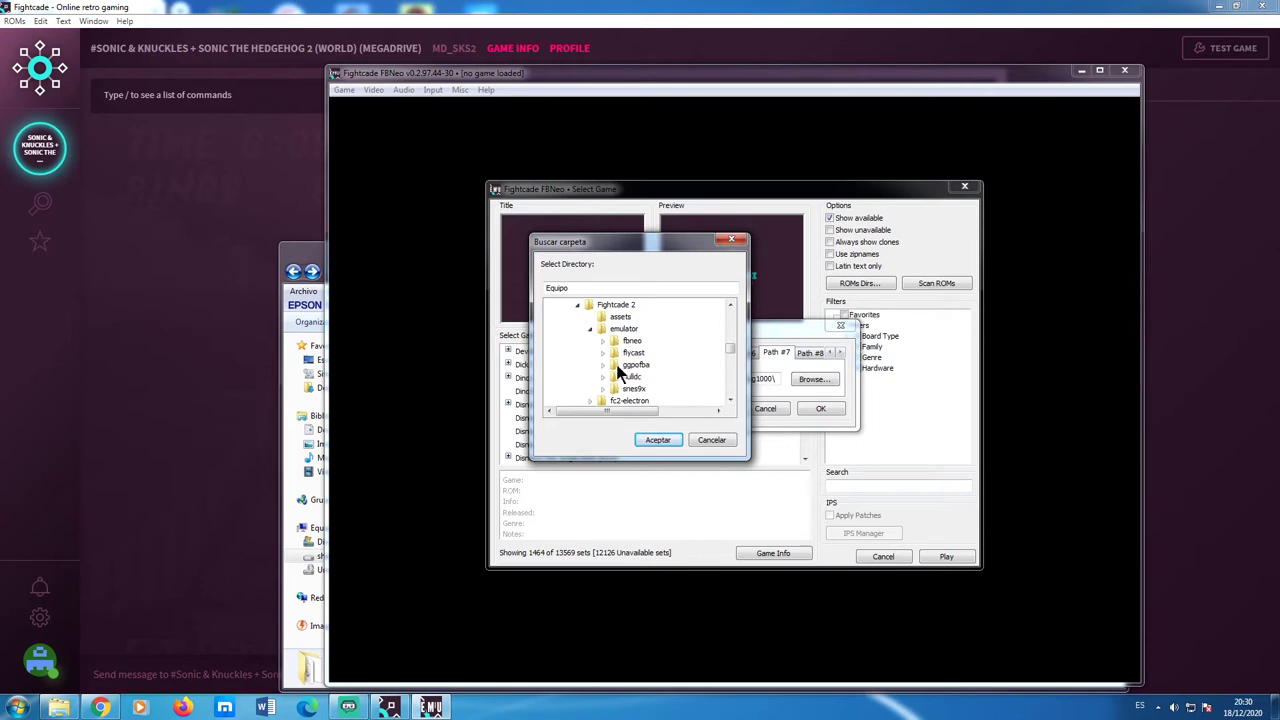
click(603, 365)
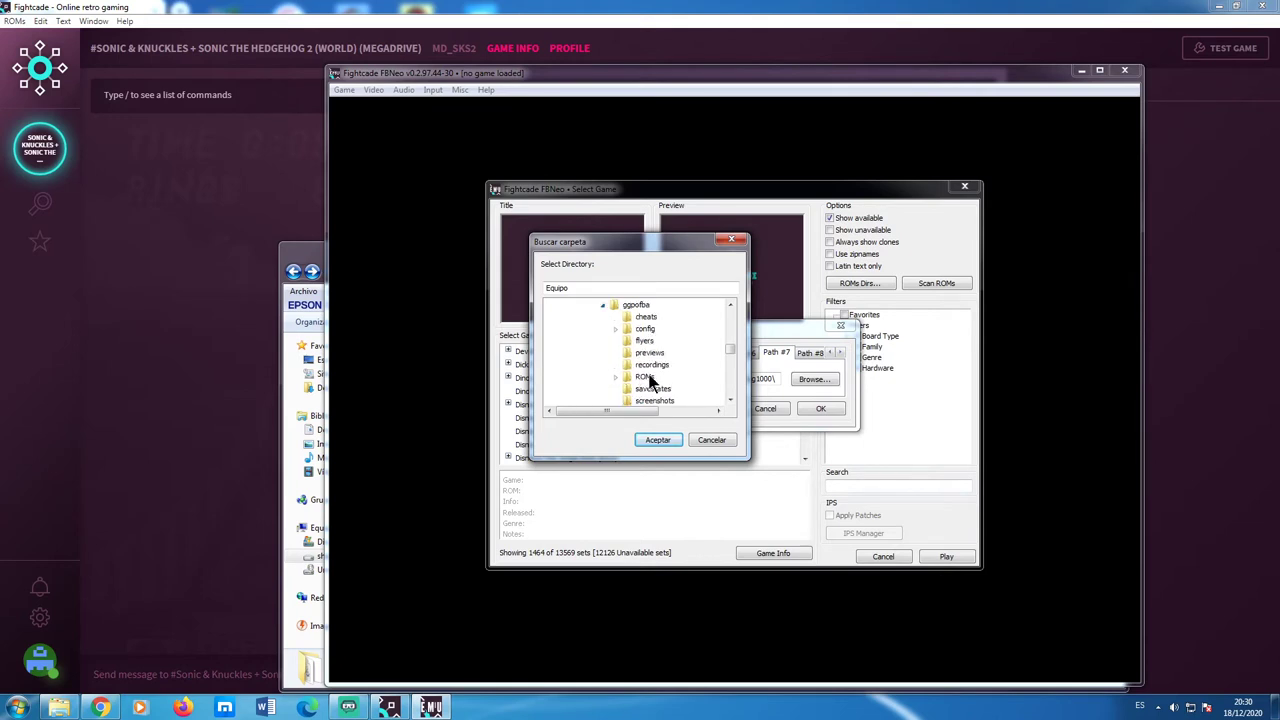
click(645, 377)
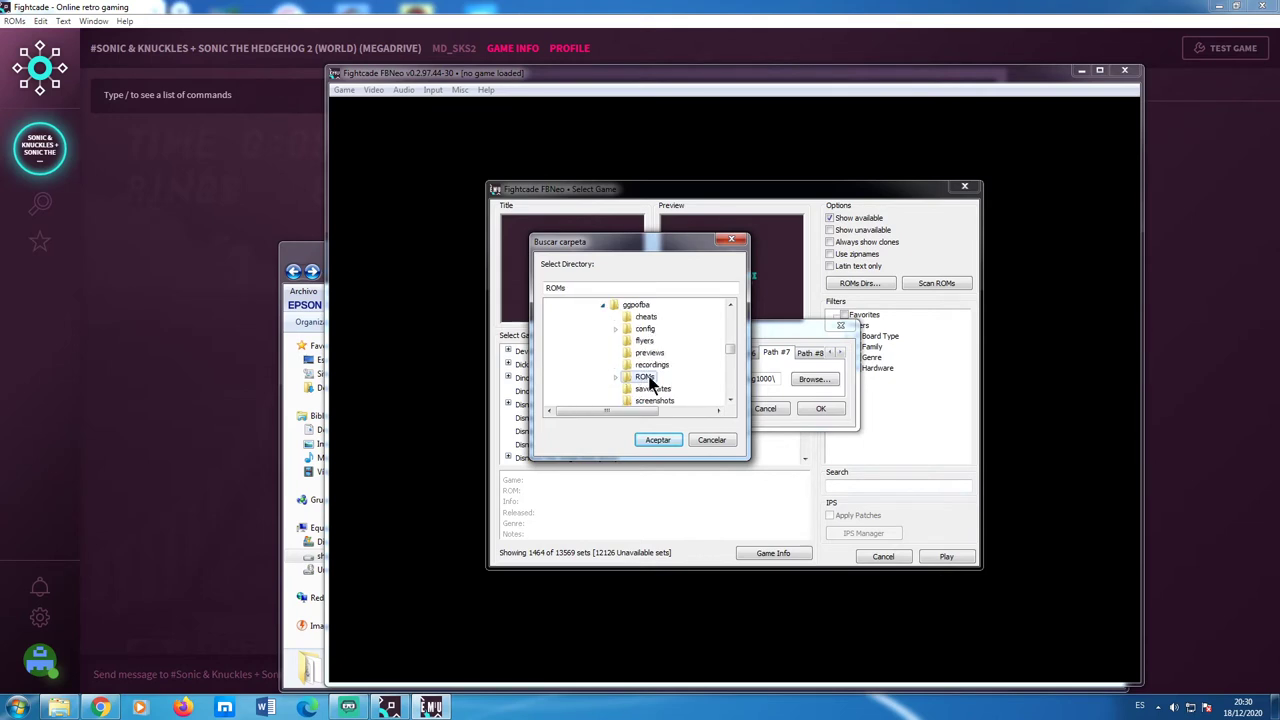
click(659, 438)
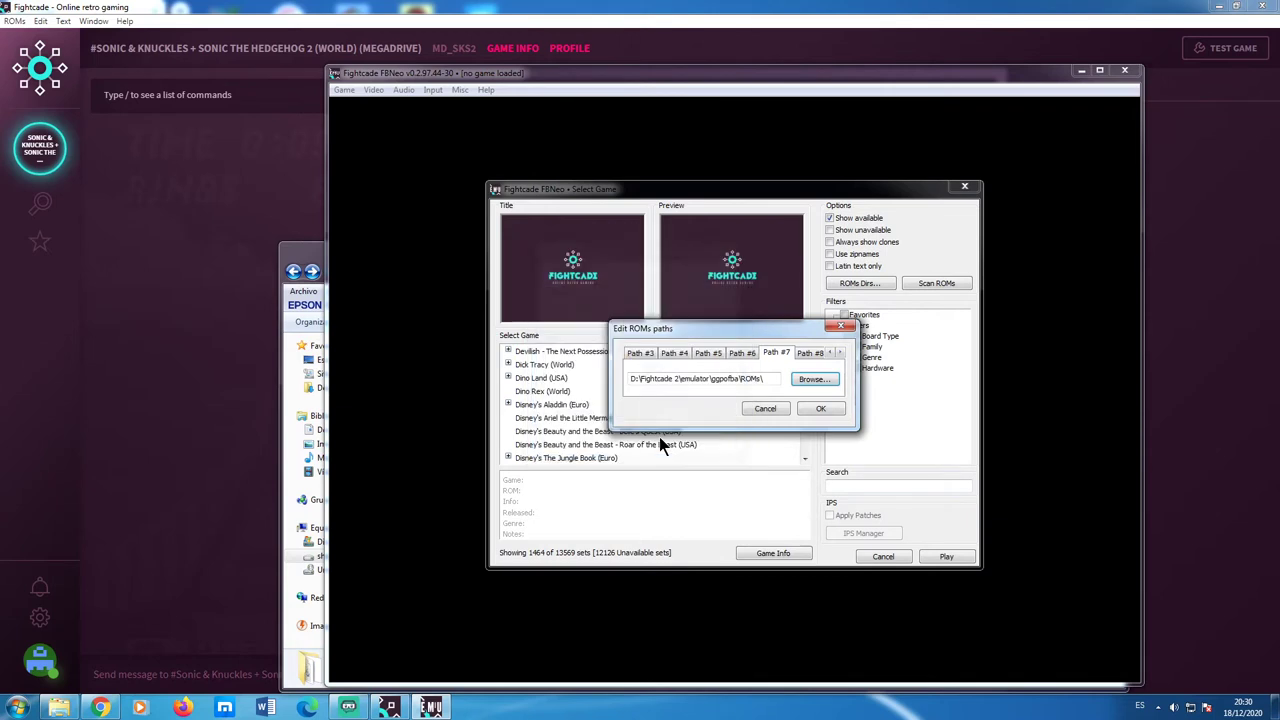
Show ROMs Path #8, then switch to Windows Explorer and open the nulldc emulator folder.
click(808, 358)
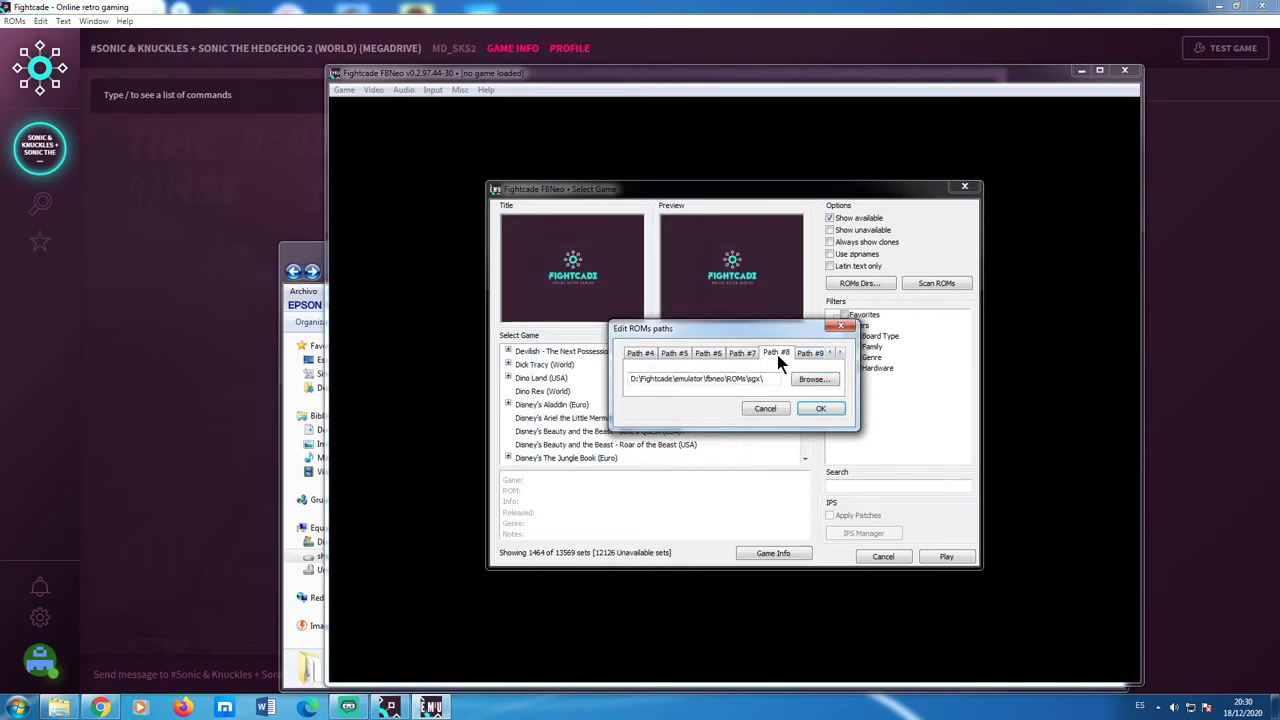
click(316, 258)
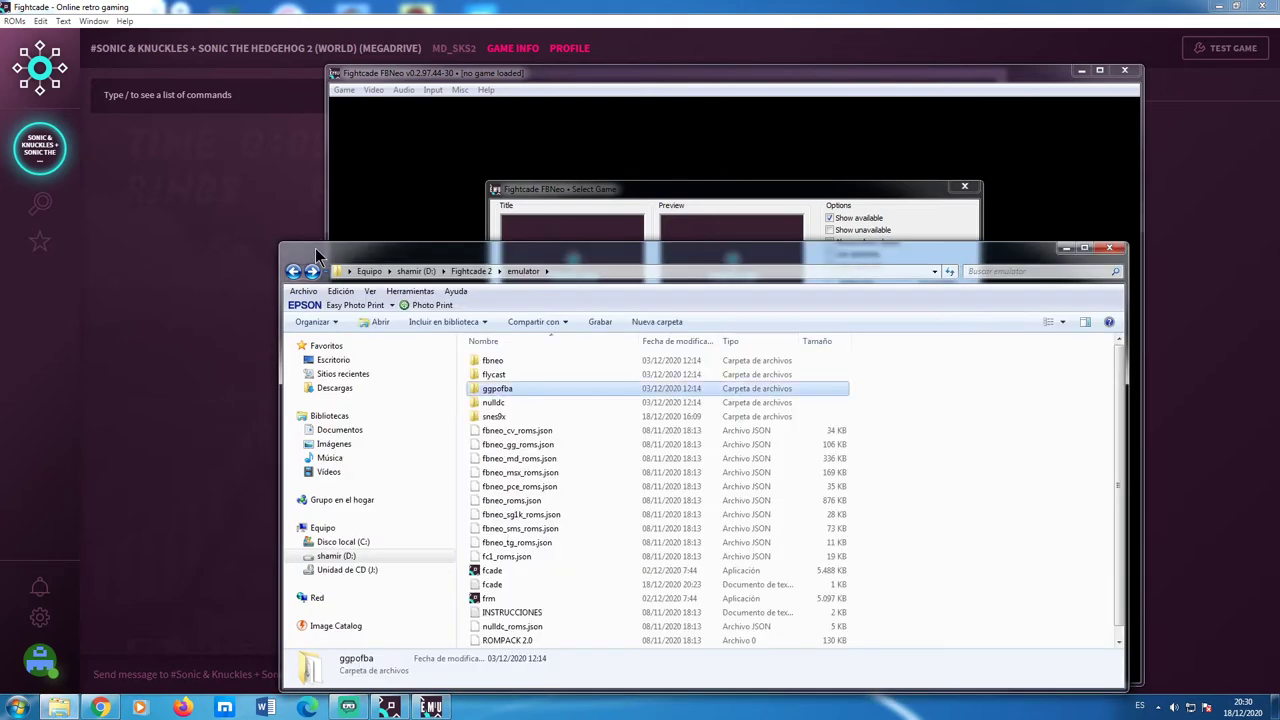
click(507, 408)
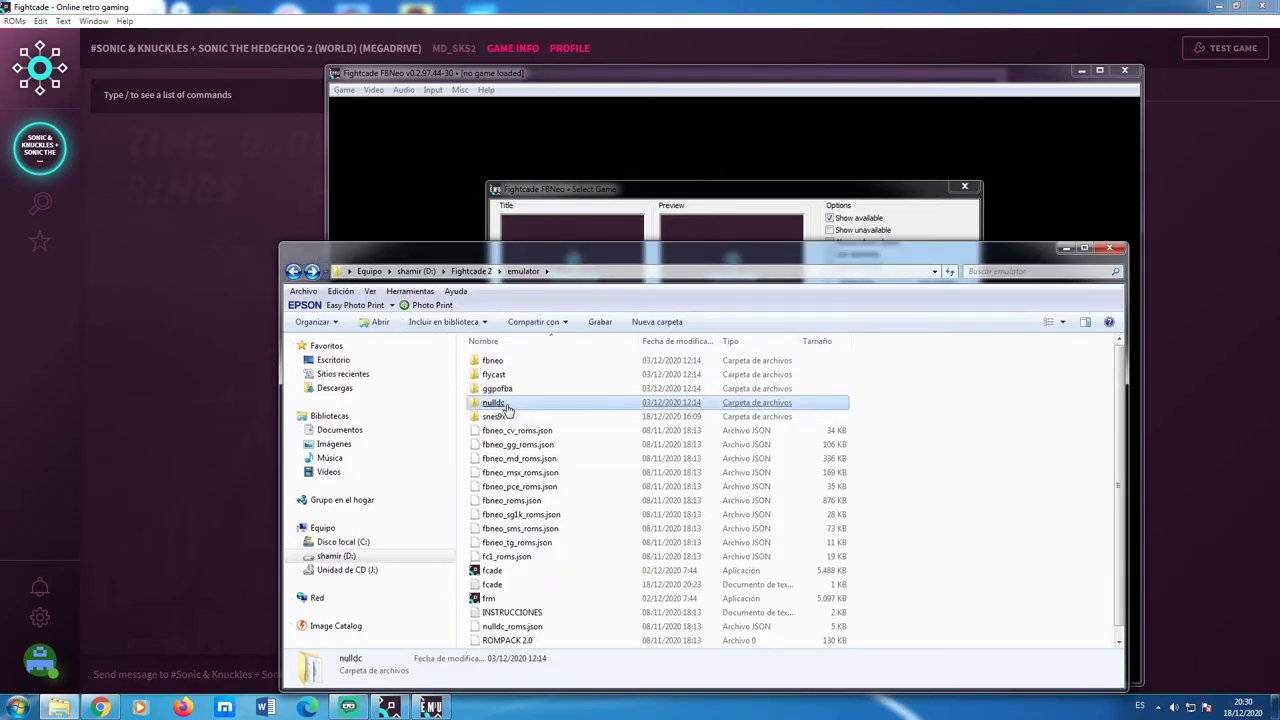
double_click(507, 408)
click(506, 402)
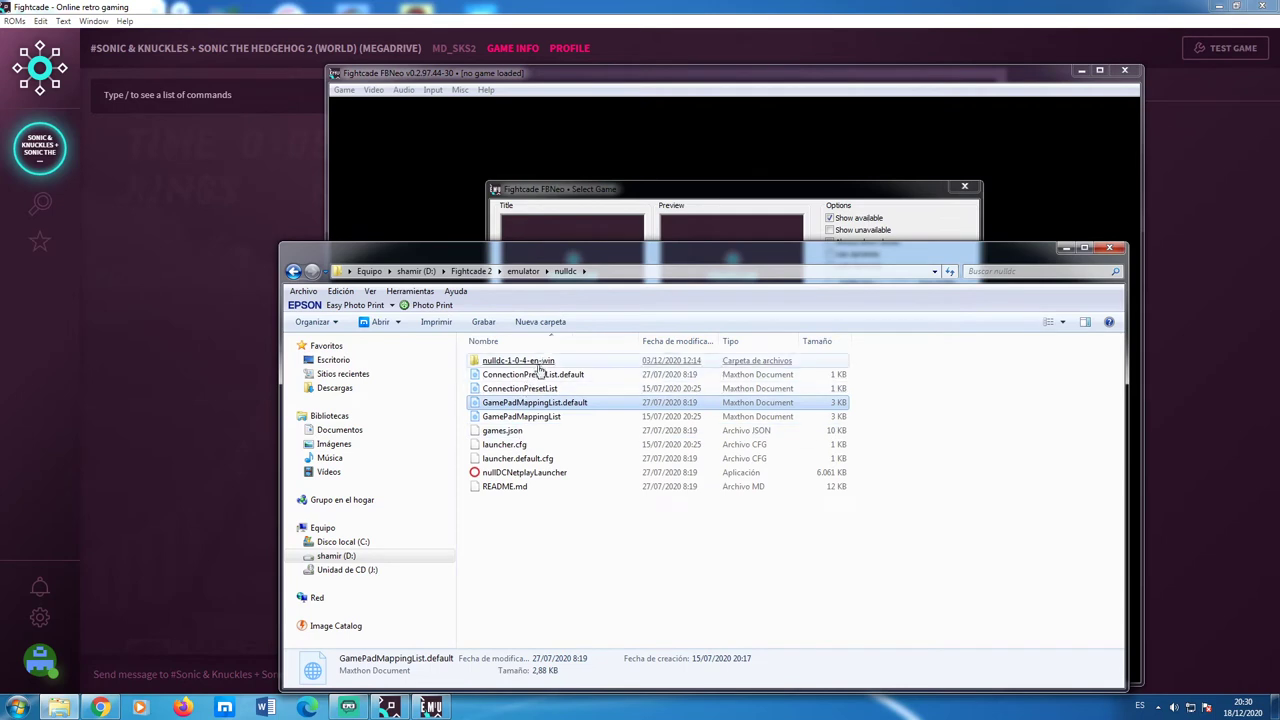
Look through the game folders in nulldc-1-0-4-en-win's roms folder and return to the nulldc folder.
click(522, 362)
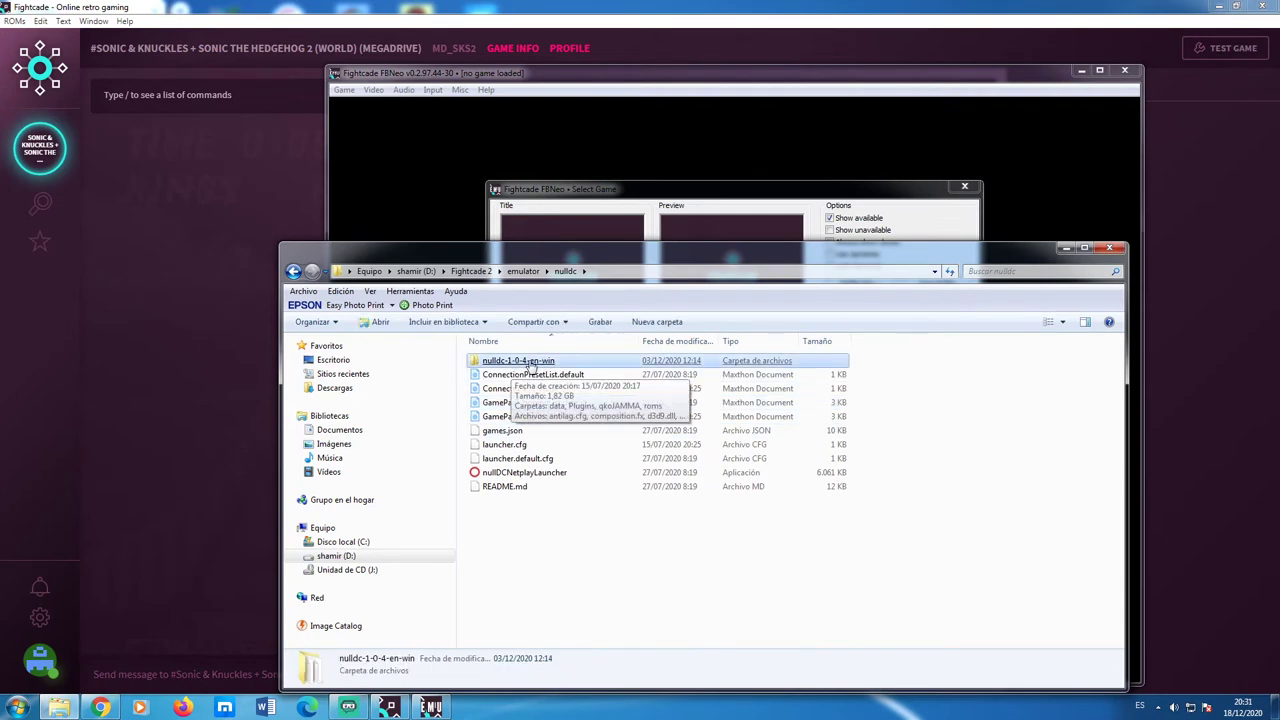
double_click(530, 364)
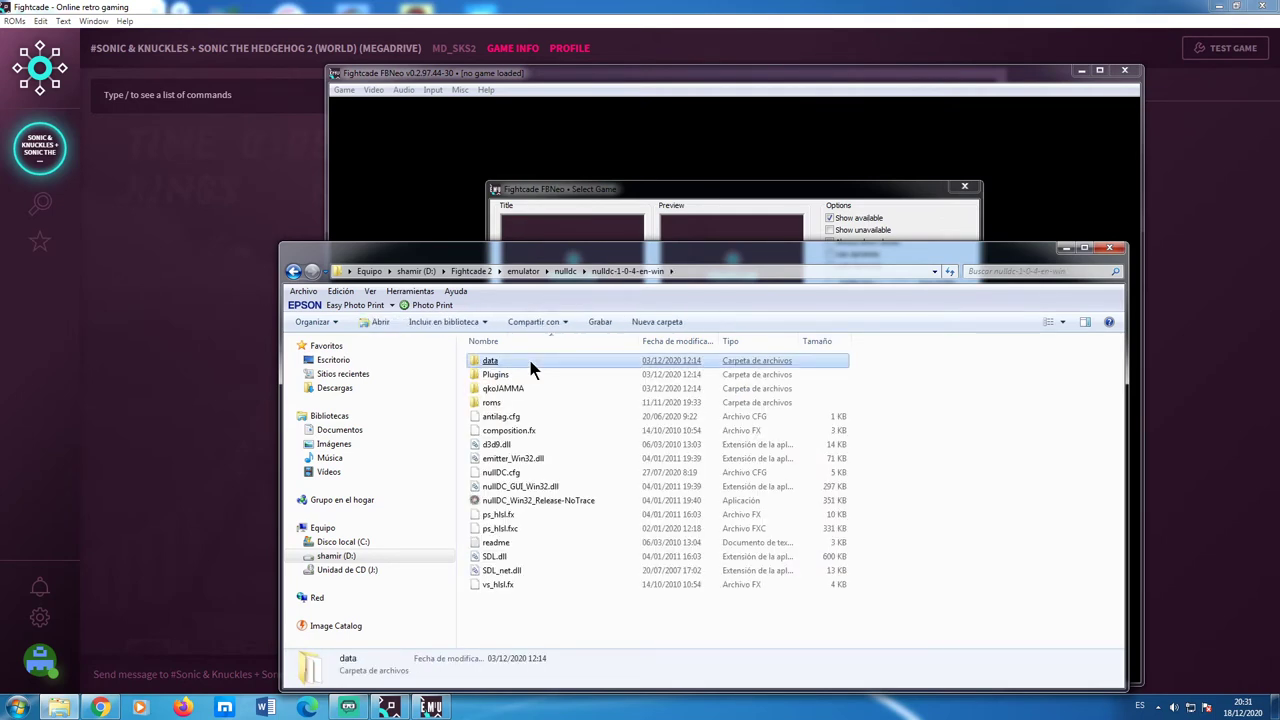
double_click(510, 403)
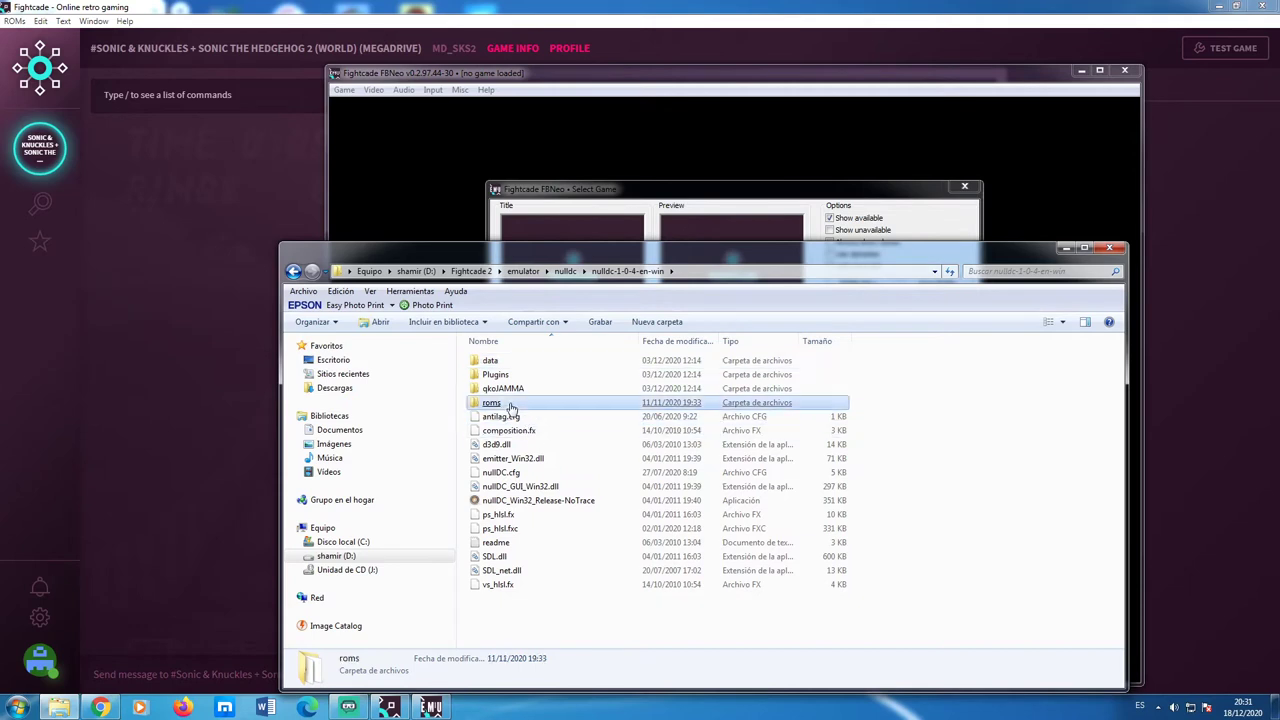
double_click(510, 362)
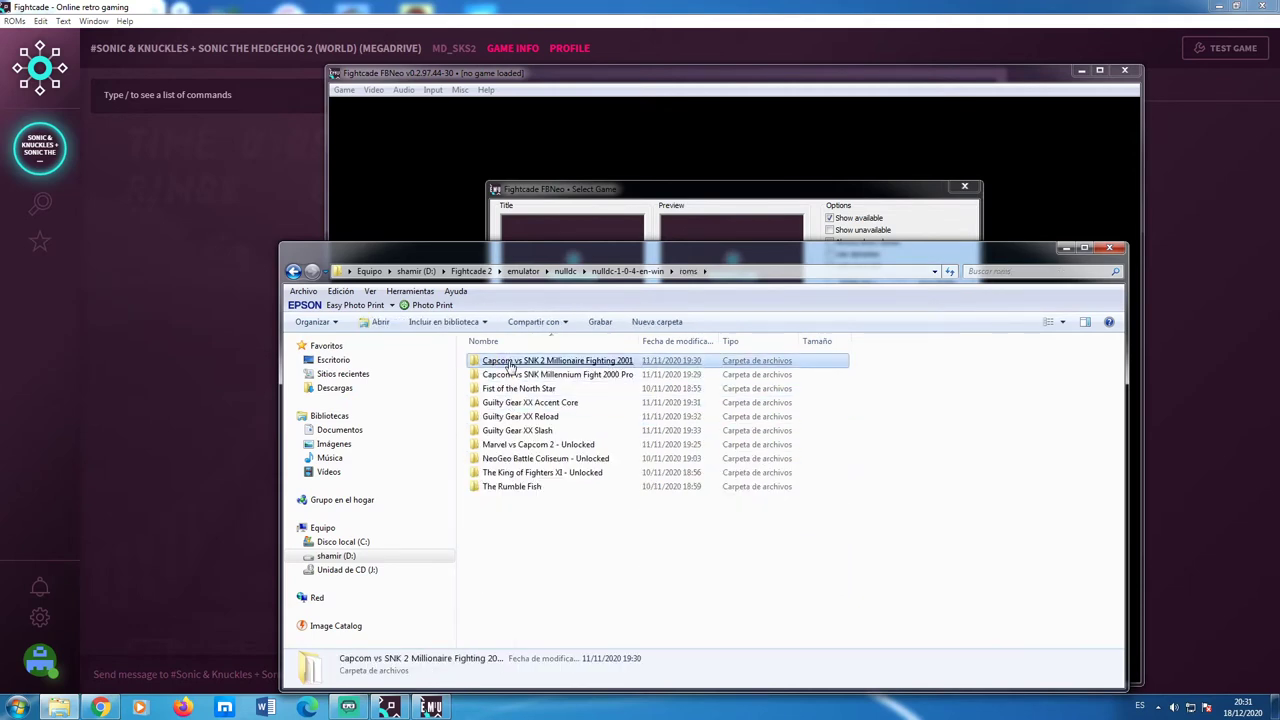
click(293, 271)
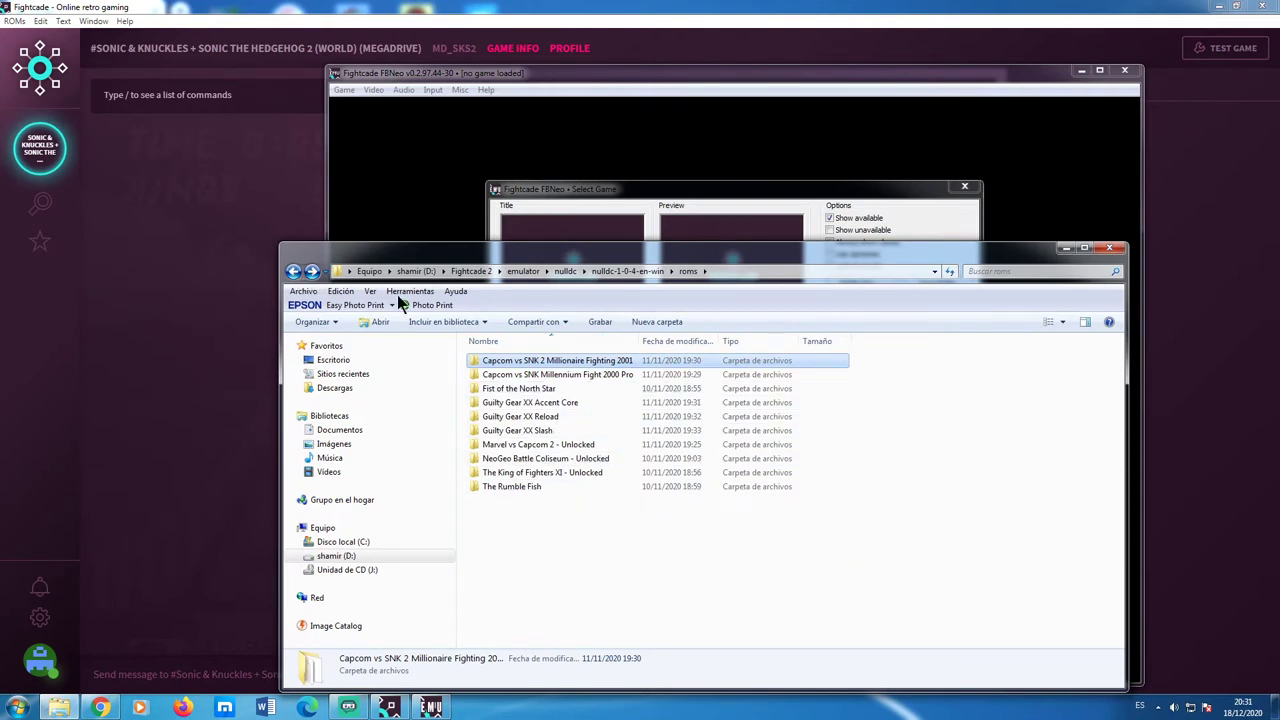
click(293, 271)
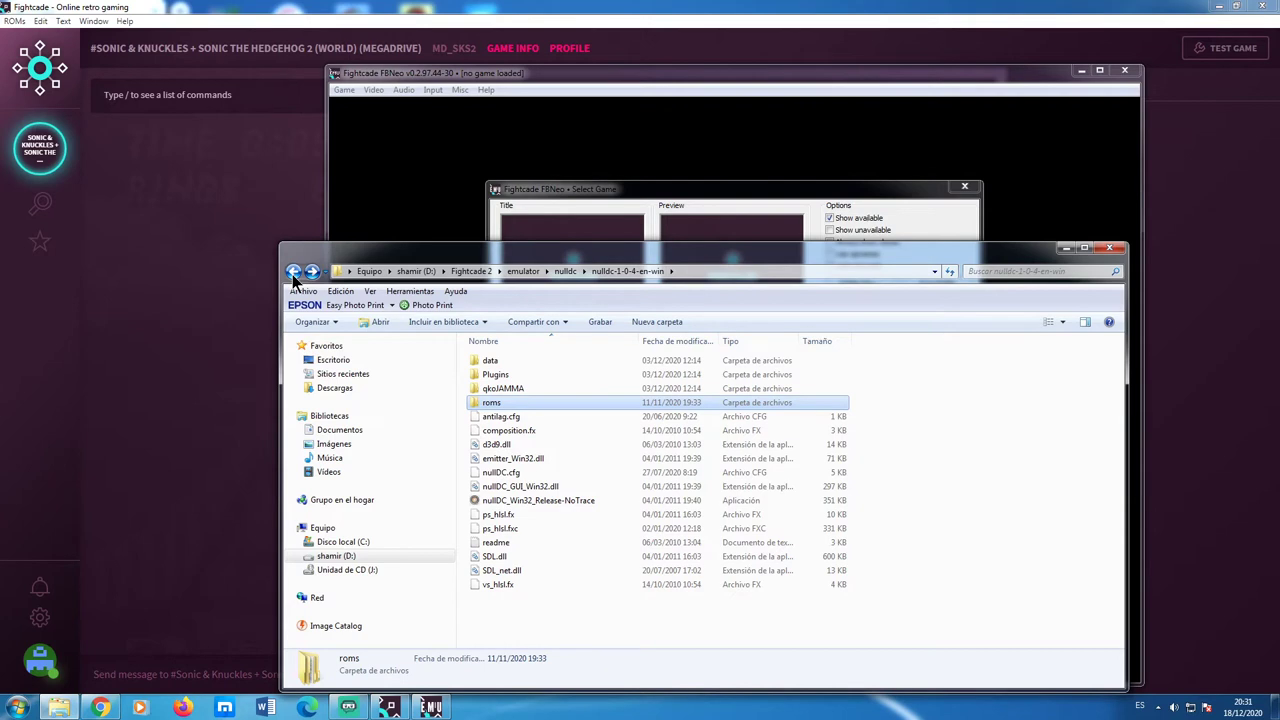
click(293, 271)
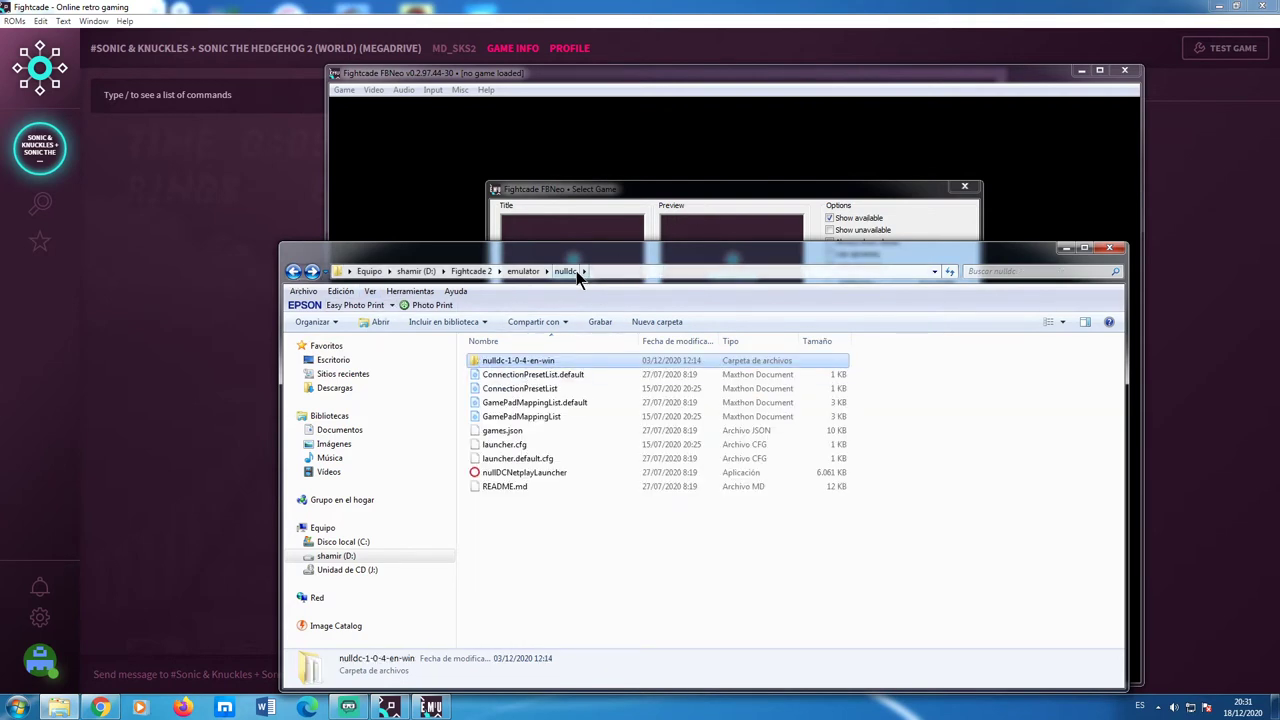
Switch back to Fightcade FBNeo and set ROMs Path #8 to D:\Fightcade 2\emulator\nulldc\nulldc-1-0-4-en-win\roms.
click(660, 197)
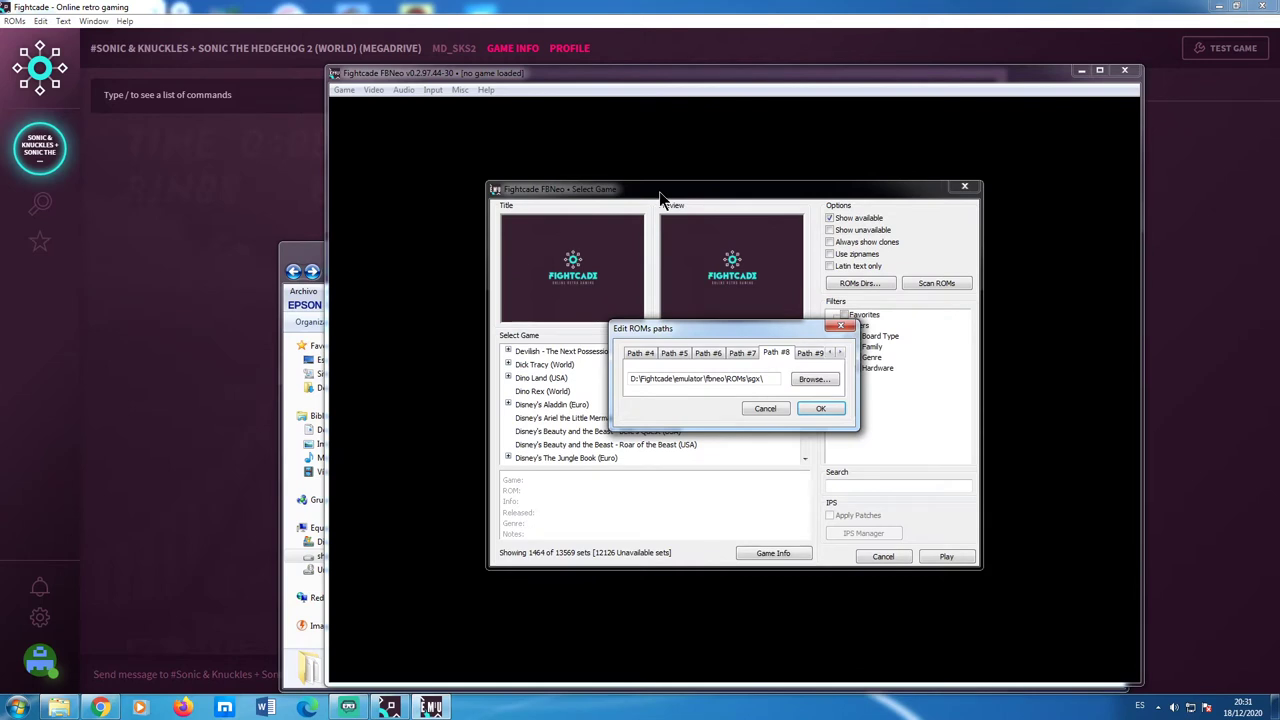
click(812, 379)
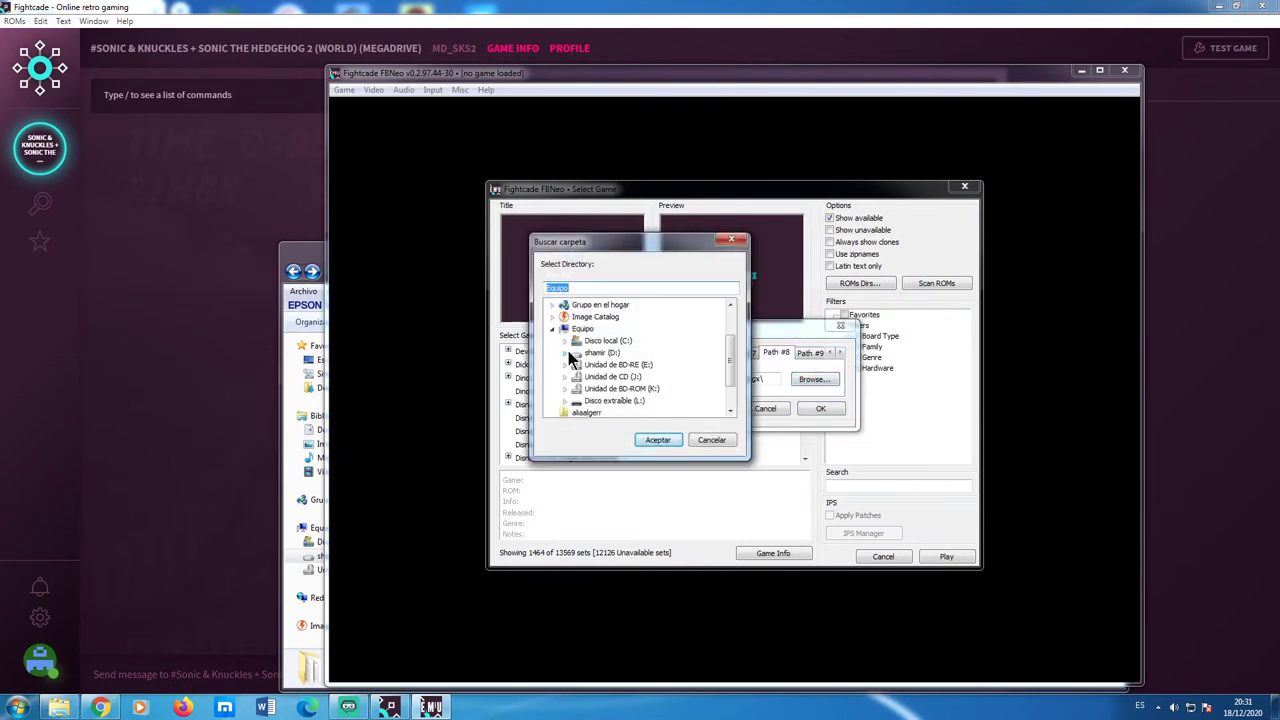
click(566, 352)
click(726, 350)
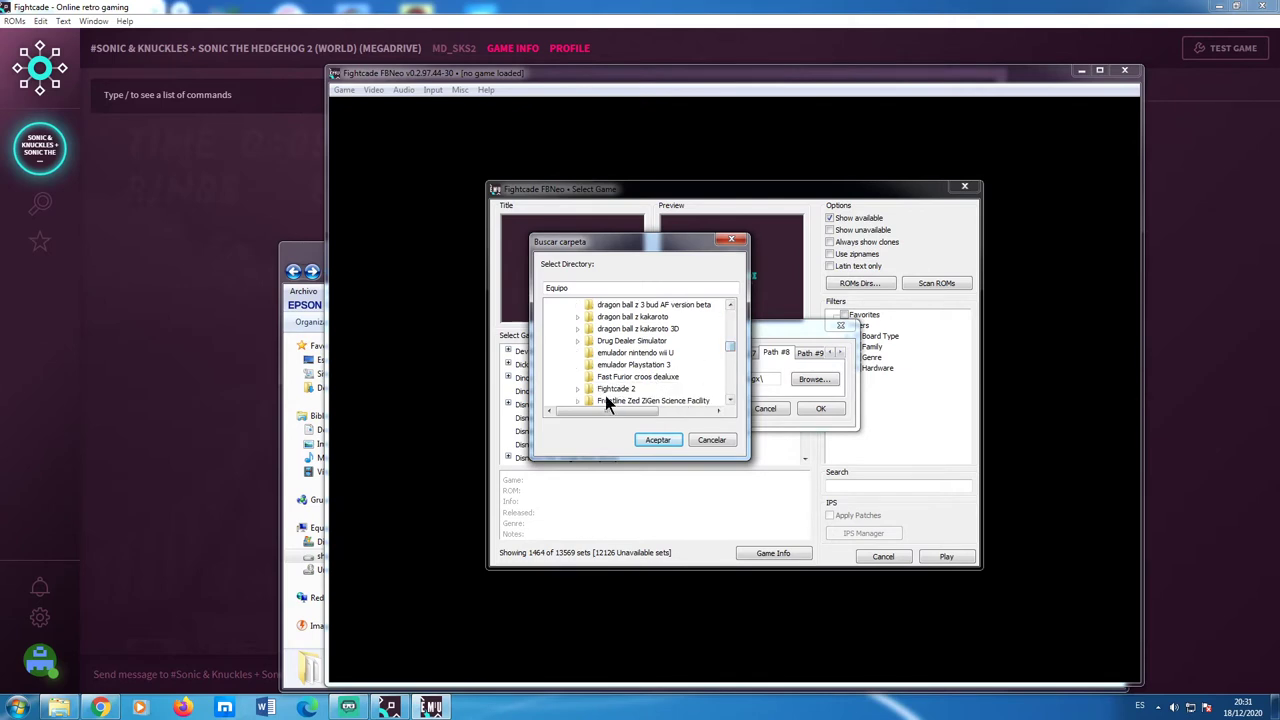
click(577, 388)
click(590, 353)
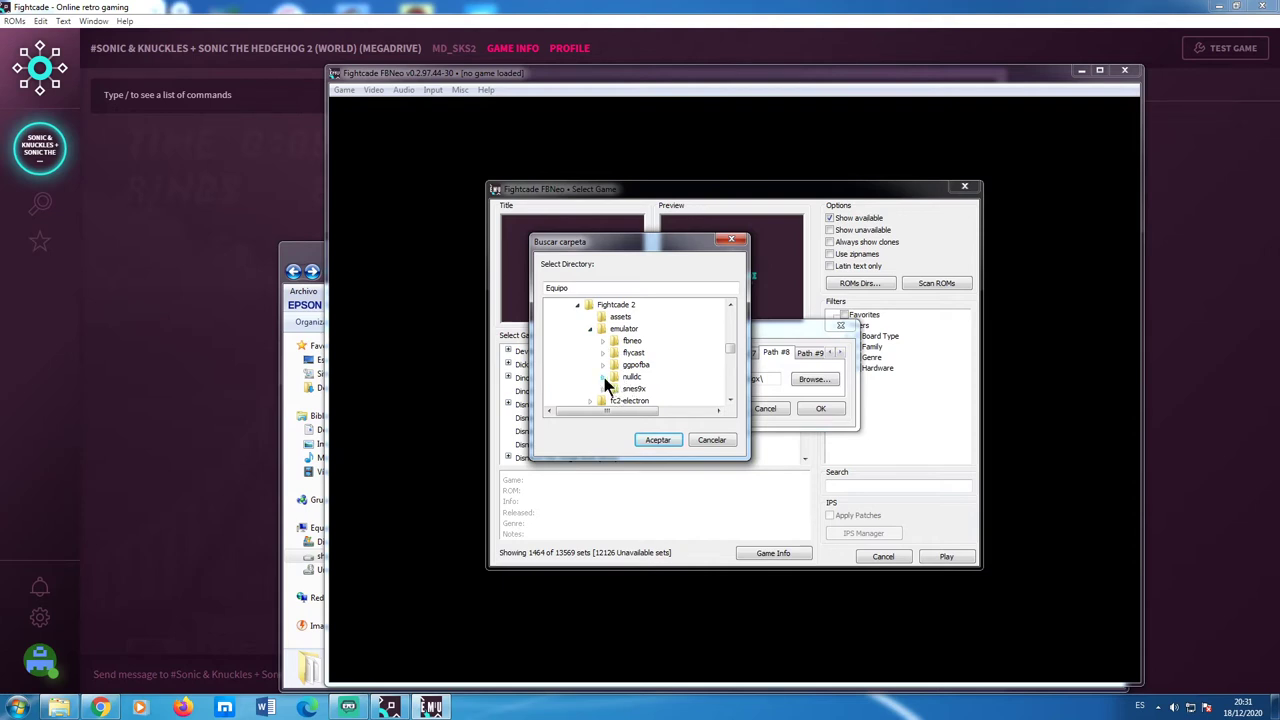
click(603, 377)
click(617, 389)
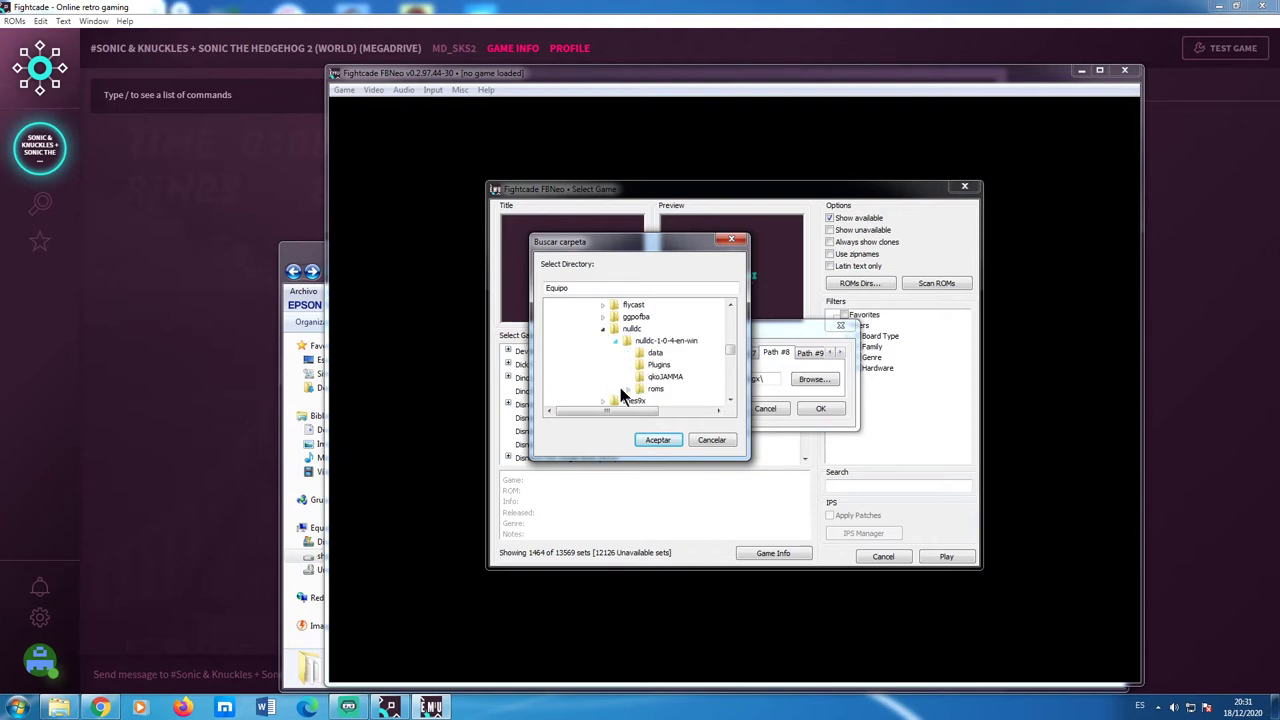
click(655, 389)
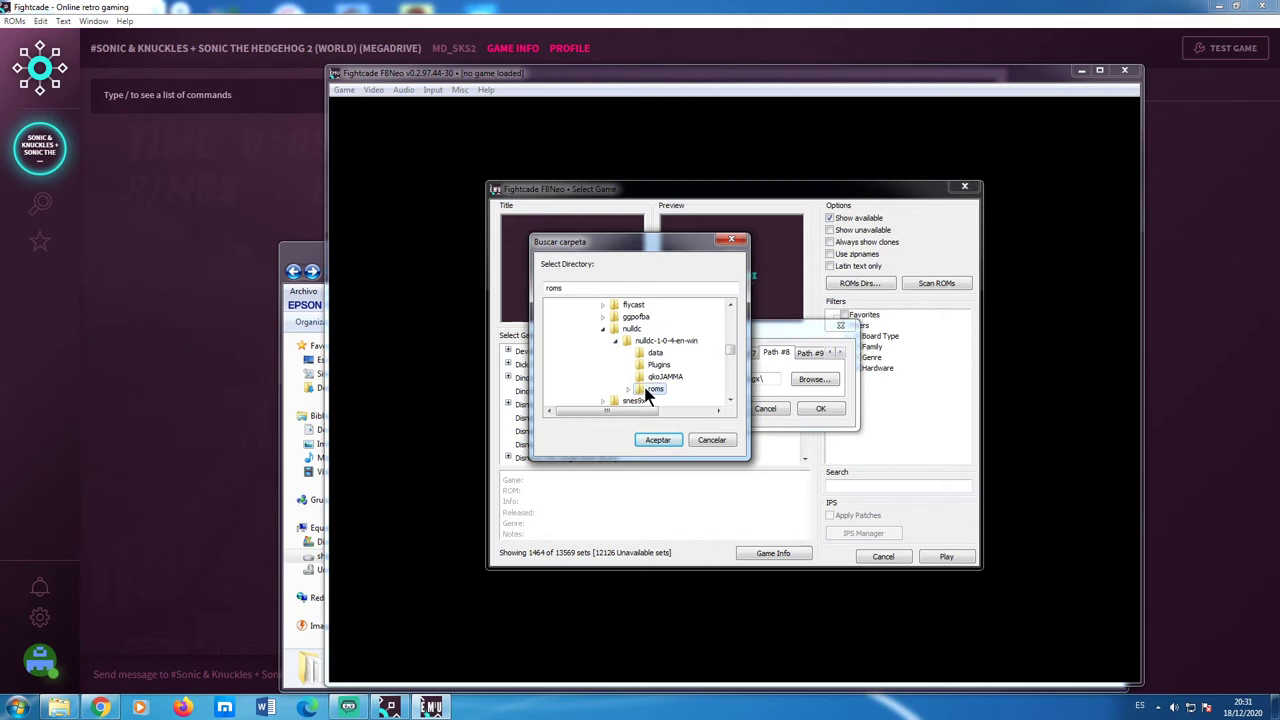
click(655, 438)
Show ROMs Path #9, then switch to Windows Explorer and look inside the snes9x emulator's ROMs folder for game files.
click(810, 354)
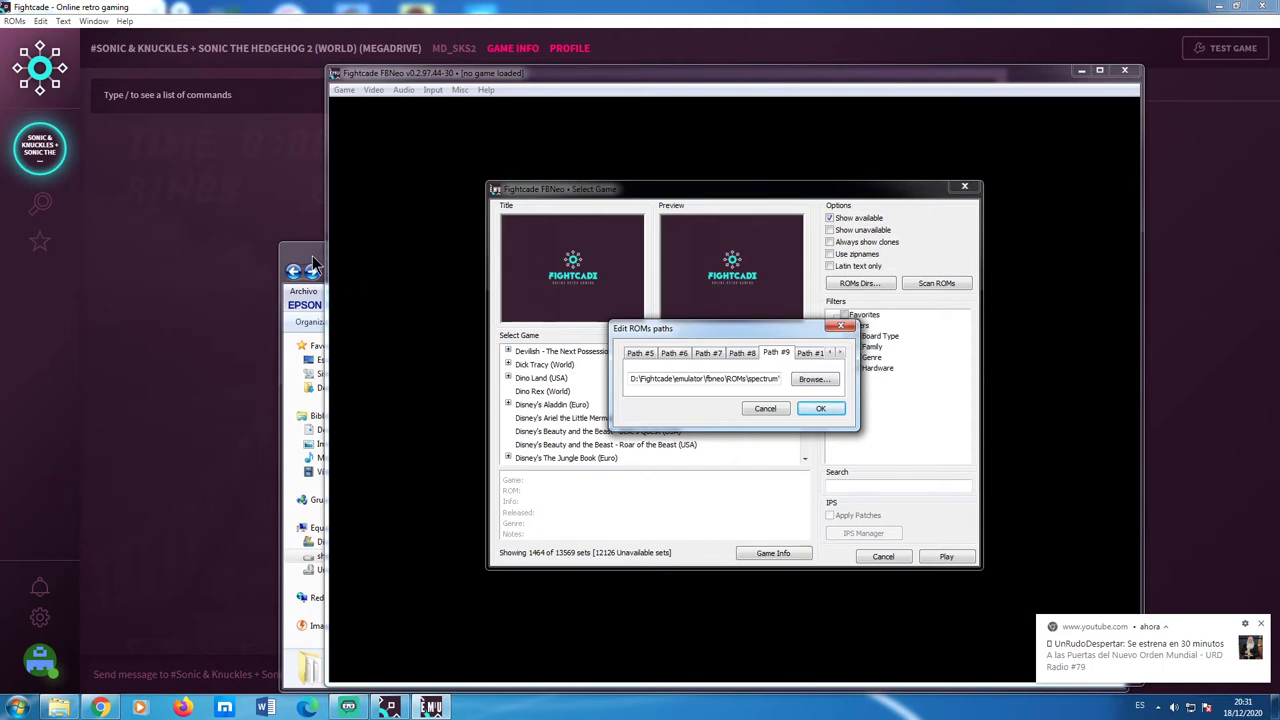
click(312, 255)
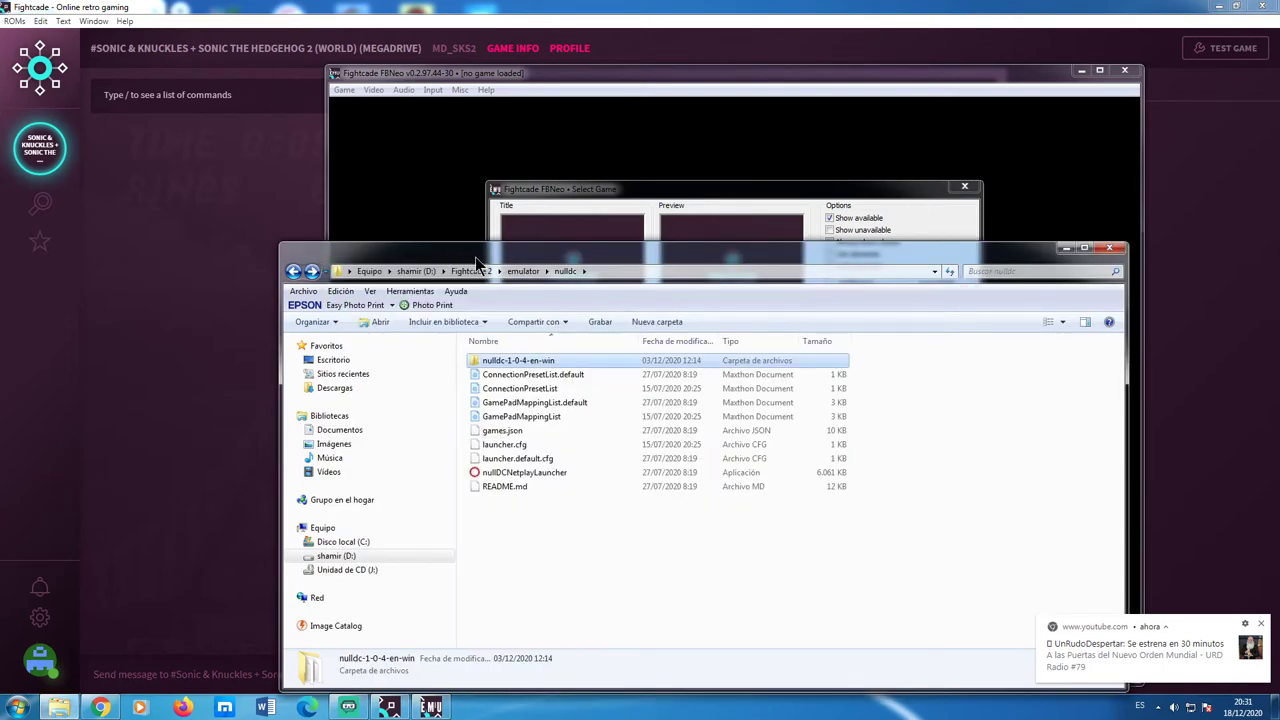
drag(477, 265, 581, 397)
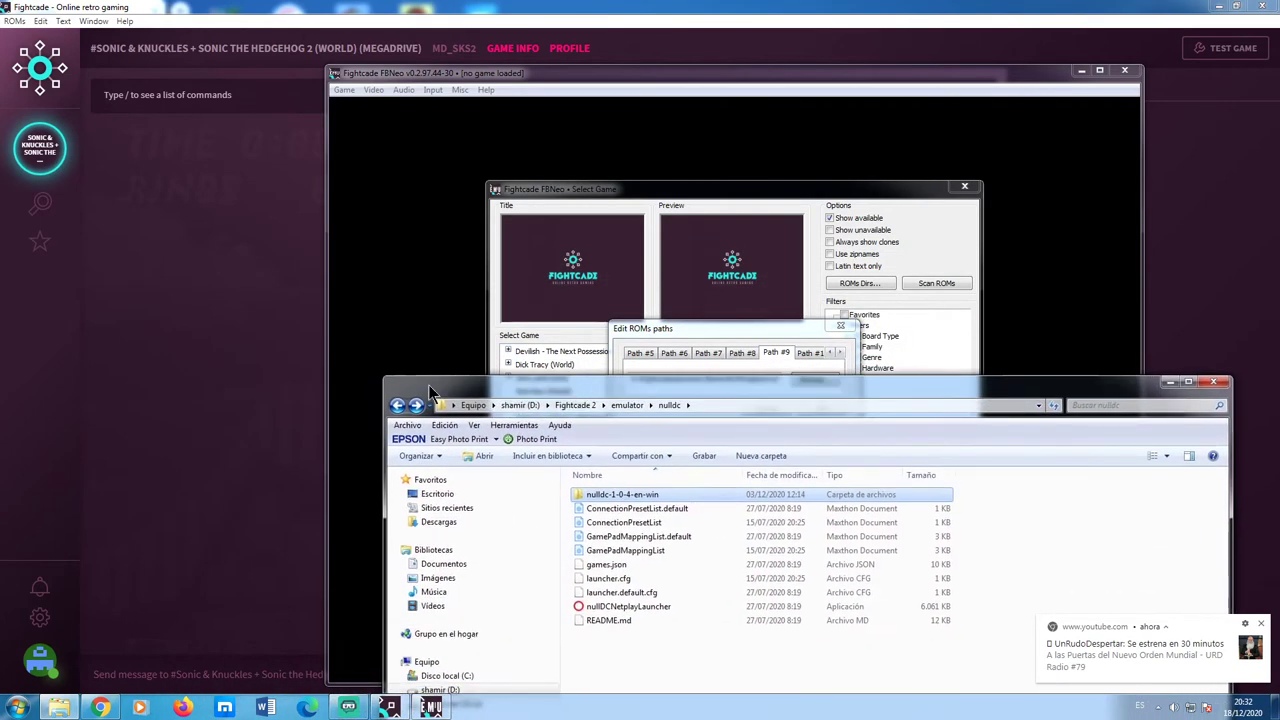
click(398, 405)
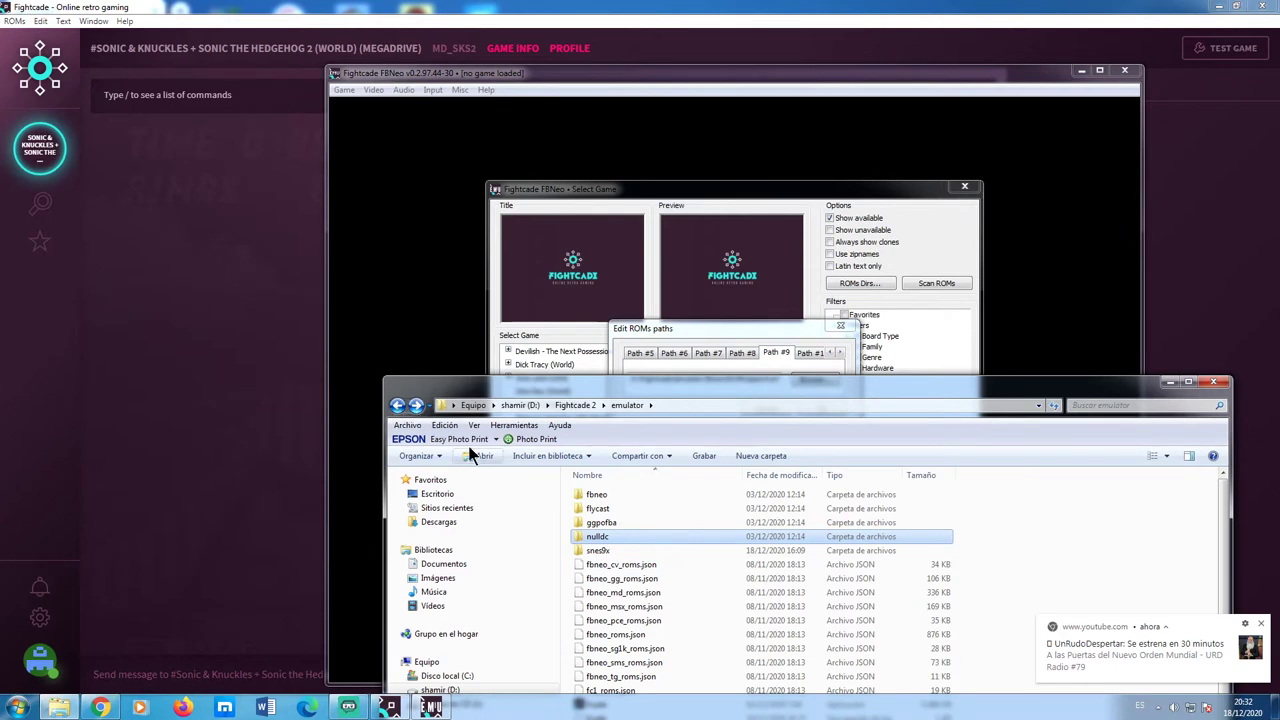
click(615, 561)
click(613, 549)
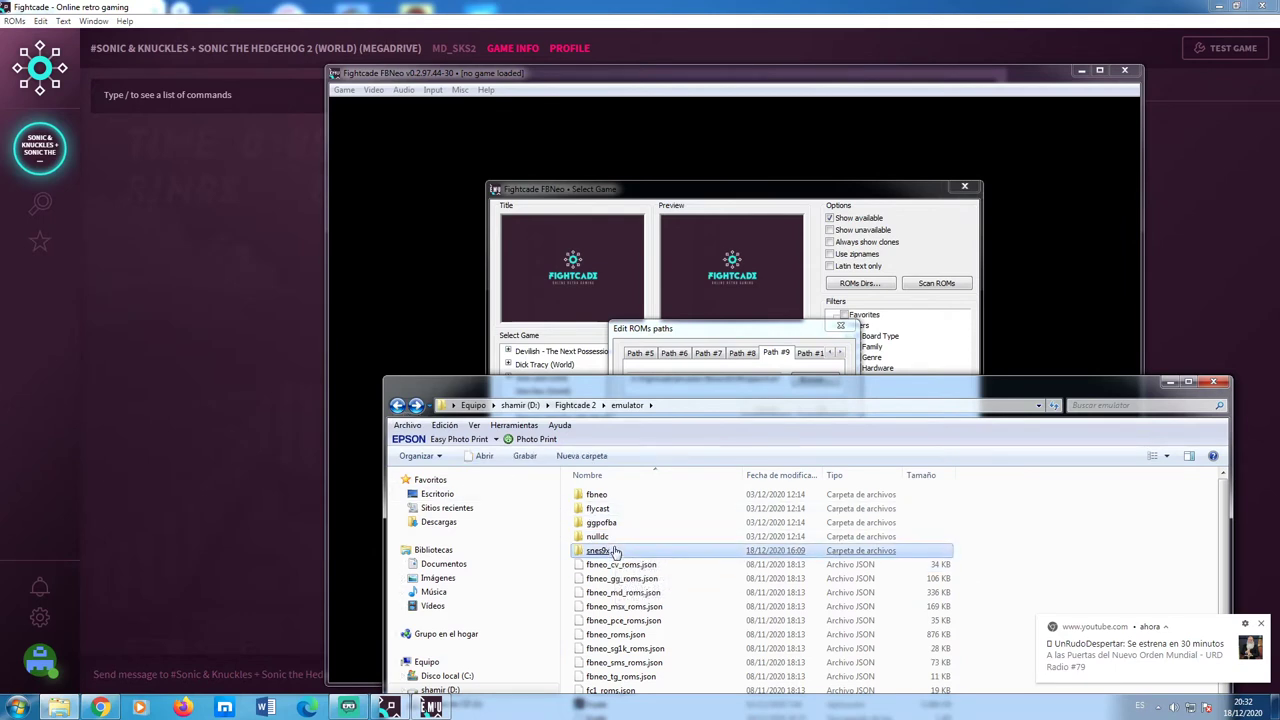
double_click(613, 548)
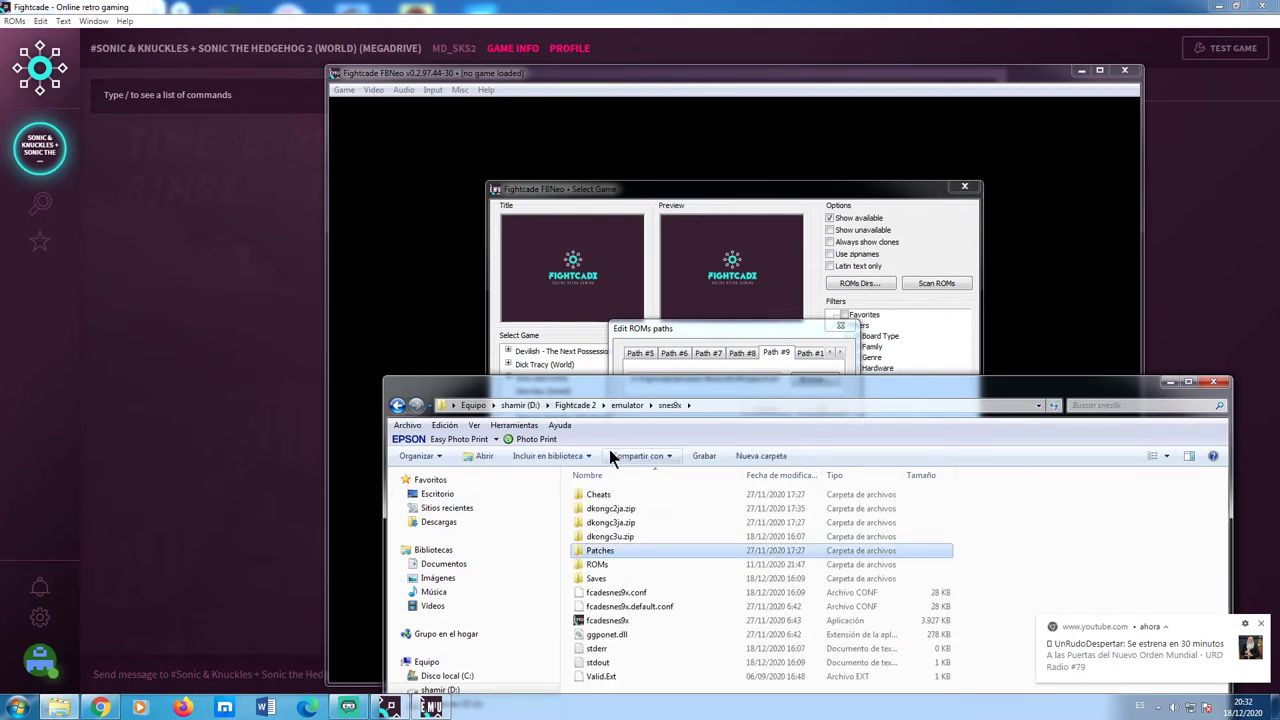
double_click(613, 566)
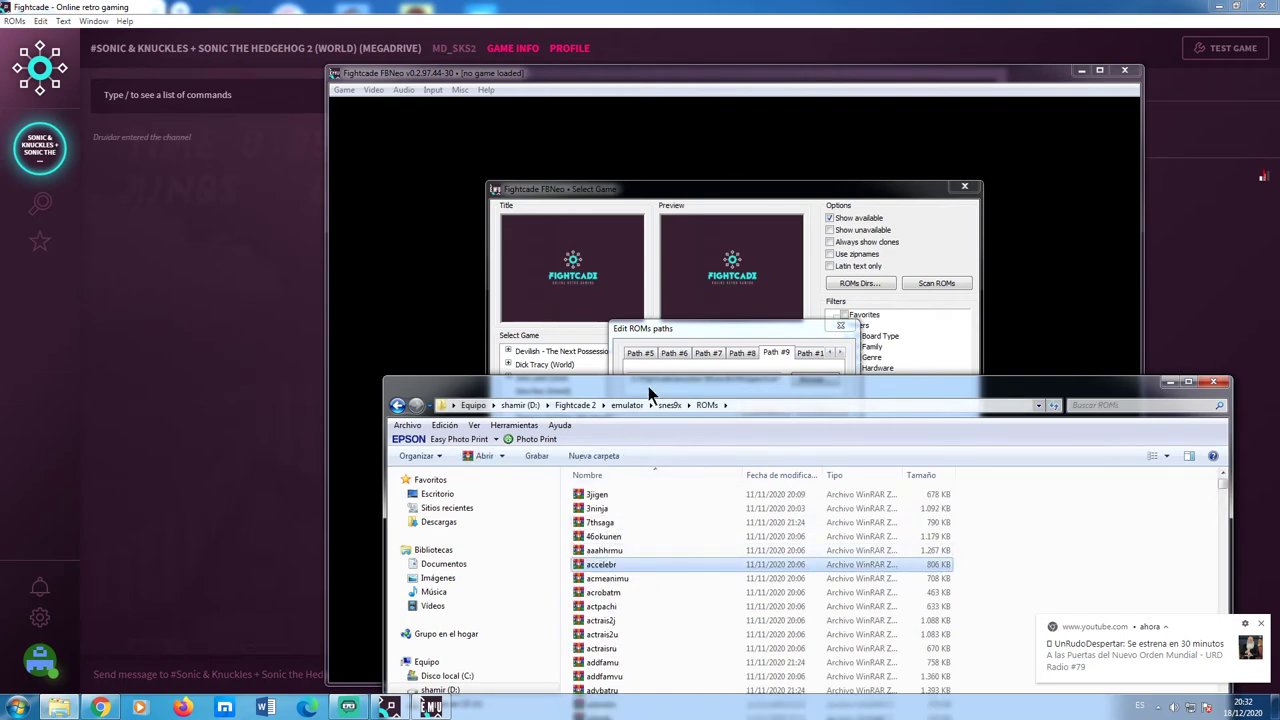
Switch back to Fightcade FBNeo and set ROMs Path #9 to D:\Fightcade 2\emulator\snes9x\ROMs.
click(695, 333)
click(803, 382)
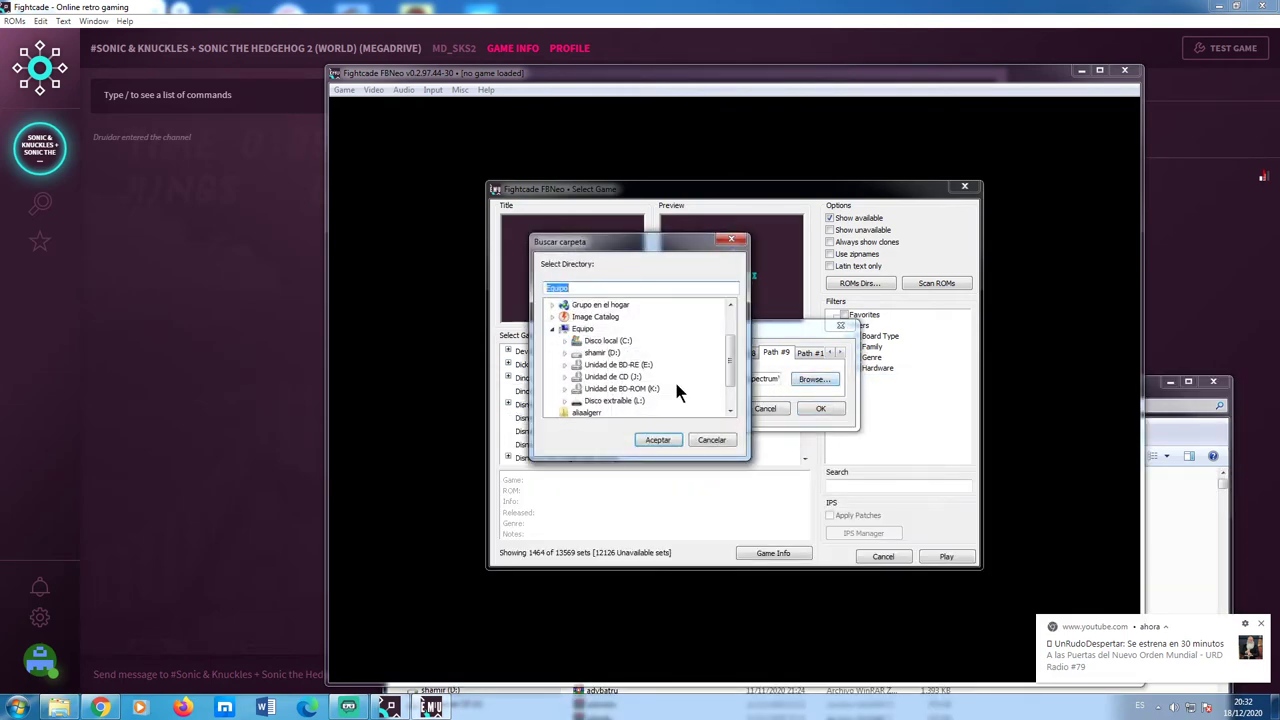
click(568, 355)
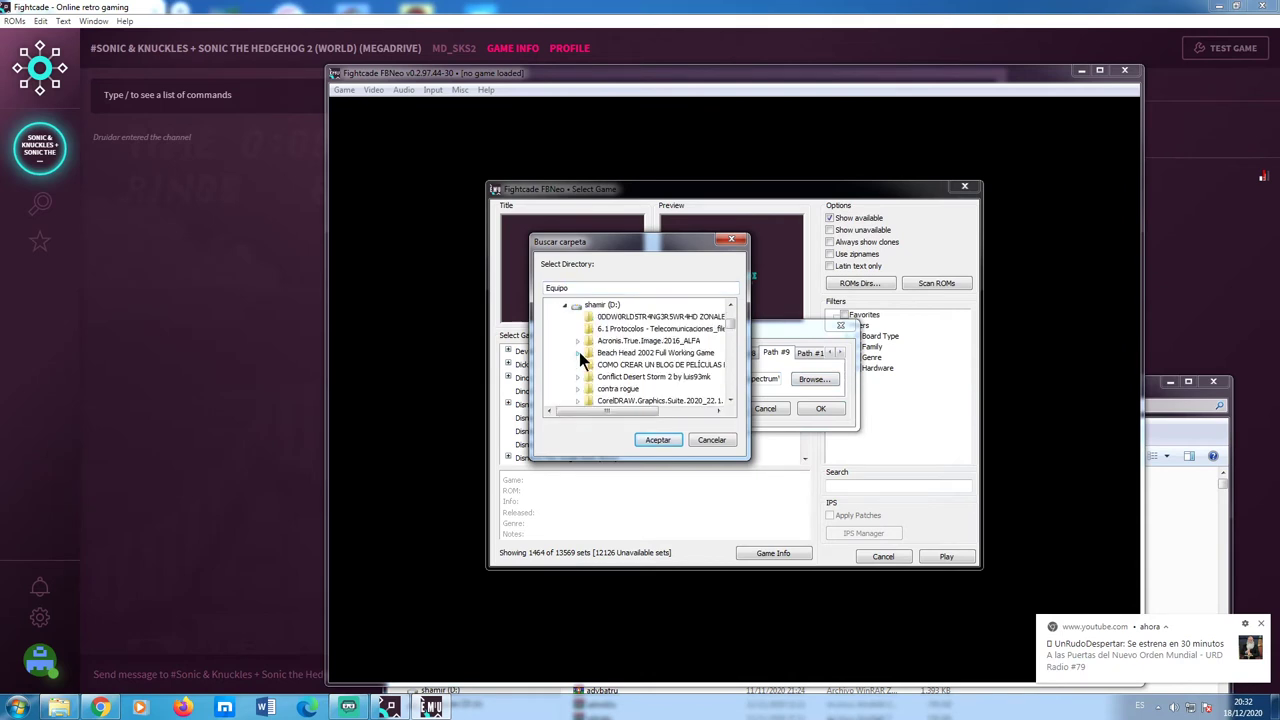
drag(728, 321, 730, 350)
click(577, 317)
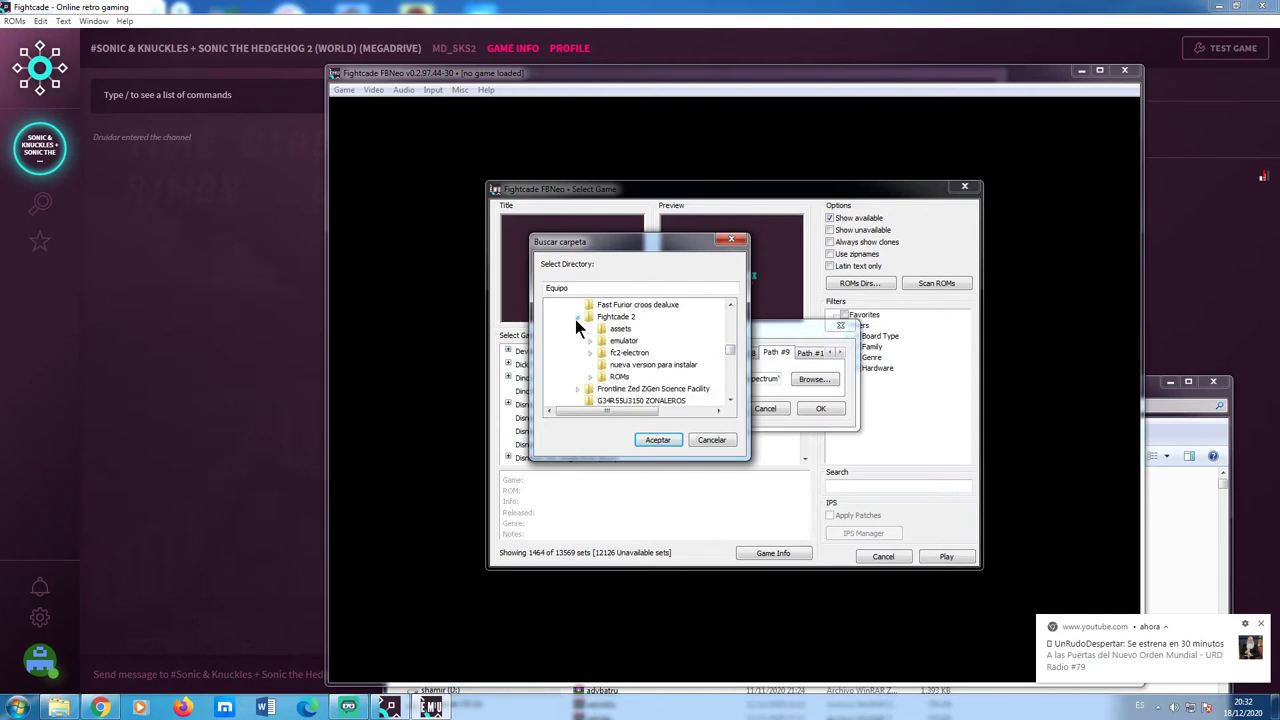
click(593, 340)
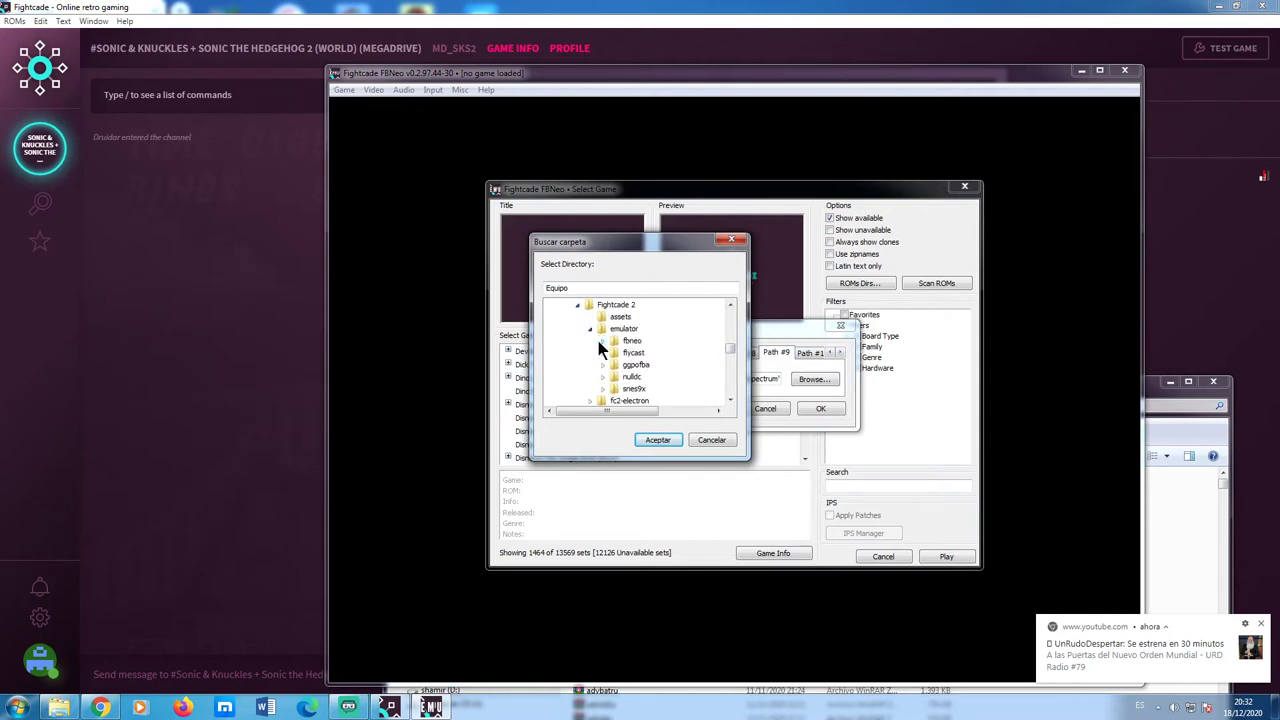
click(604, 390)
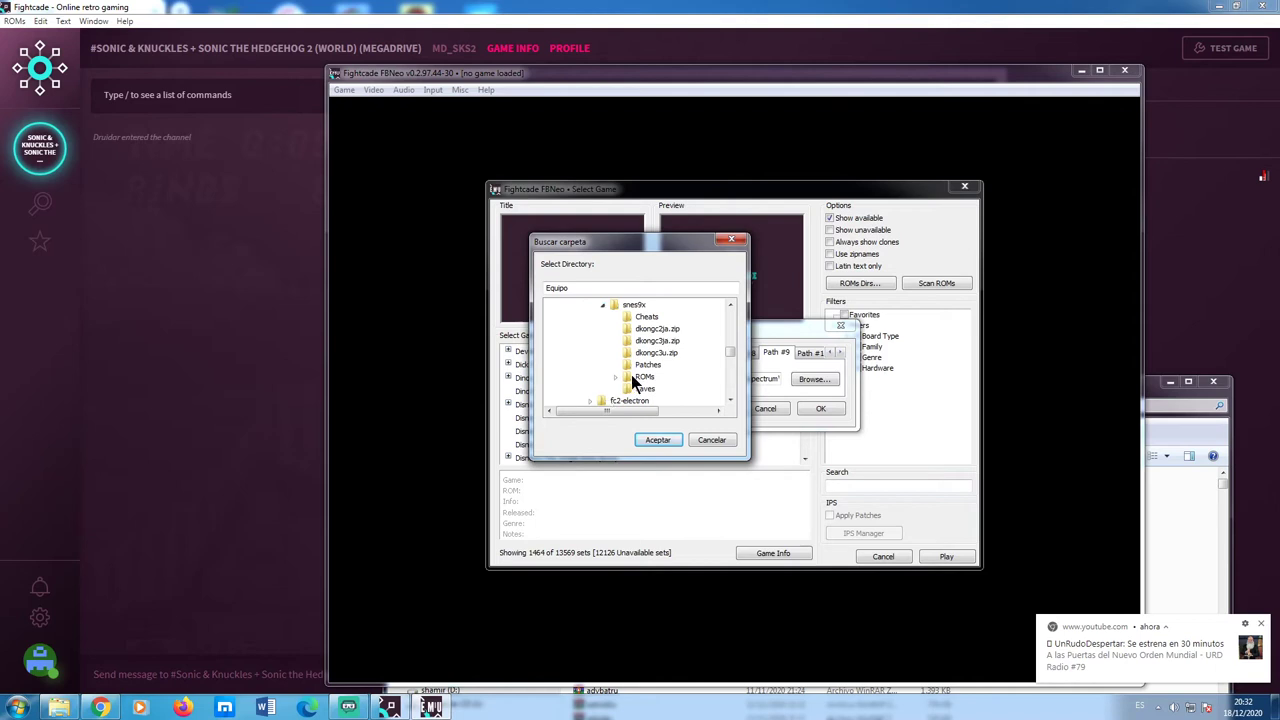
click(642, 378)
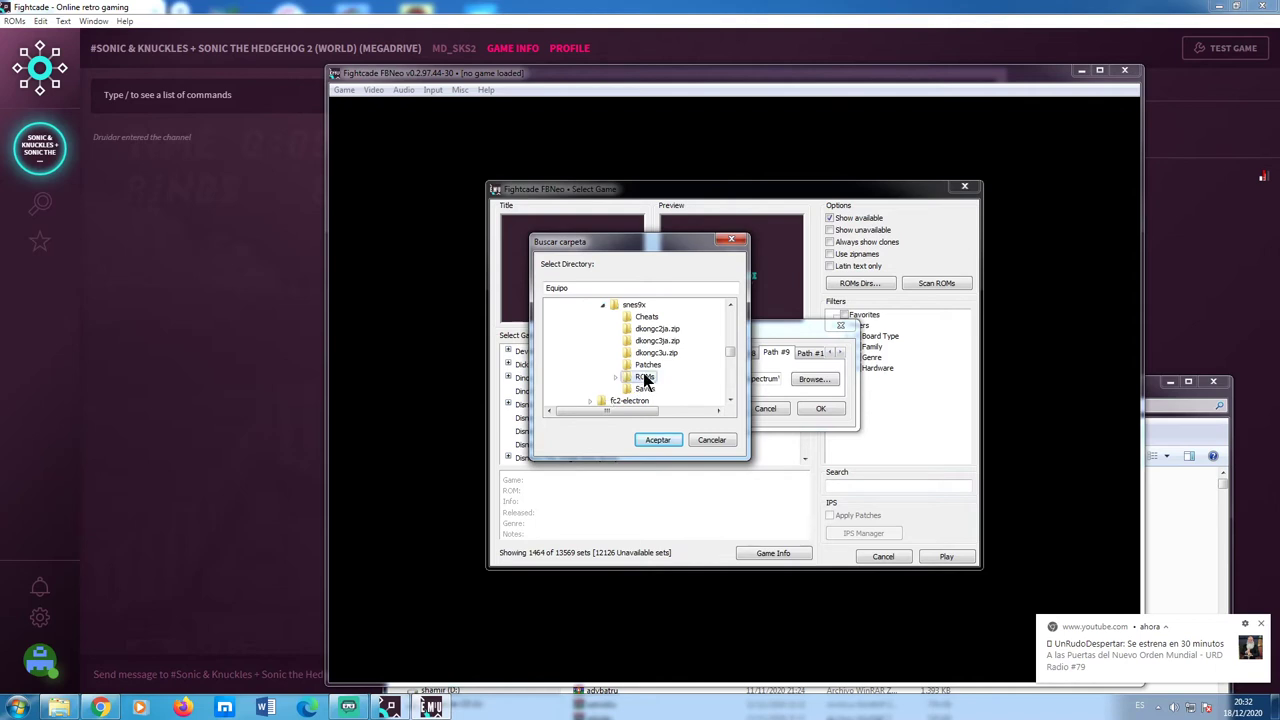
click(658, 440)
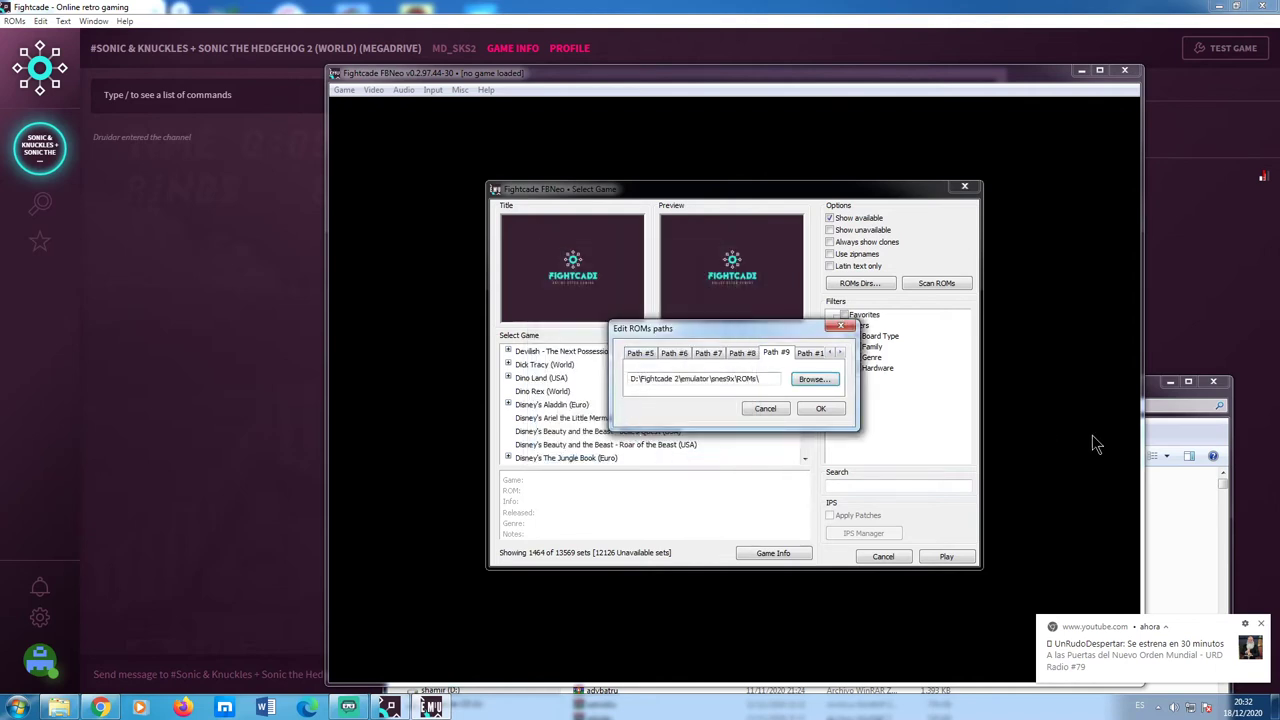
Switch to Windows Explorer, return to the emulator folder and look through its remaining contents.
click(1191, 490)
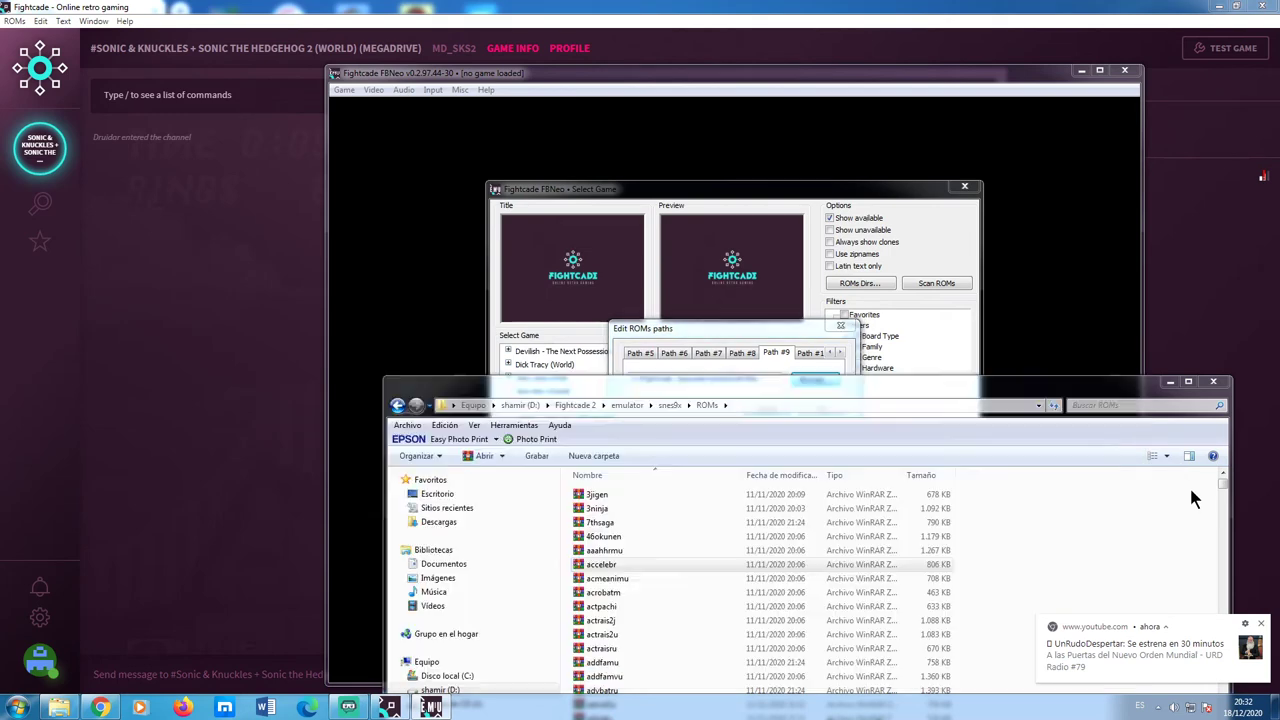
click(398, 407)
click(398, 407)
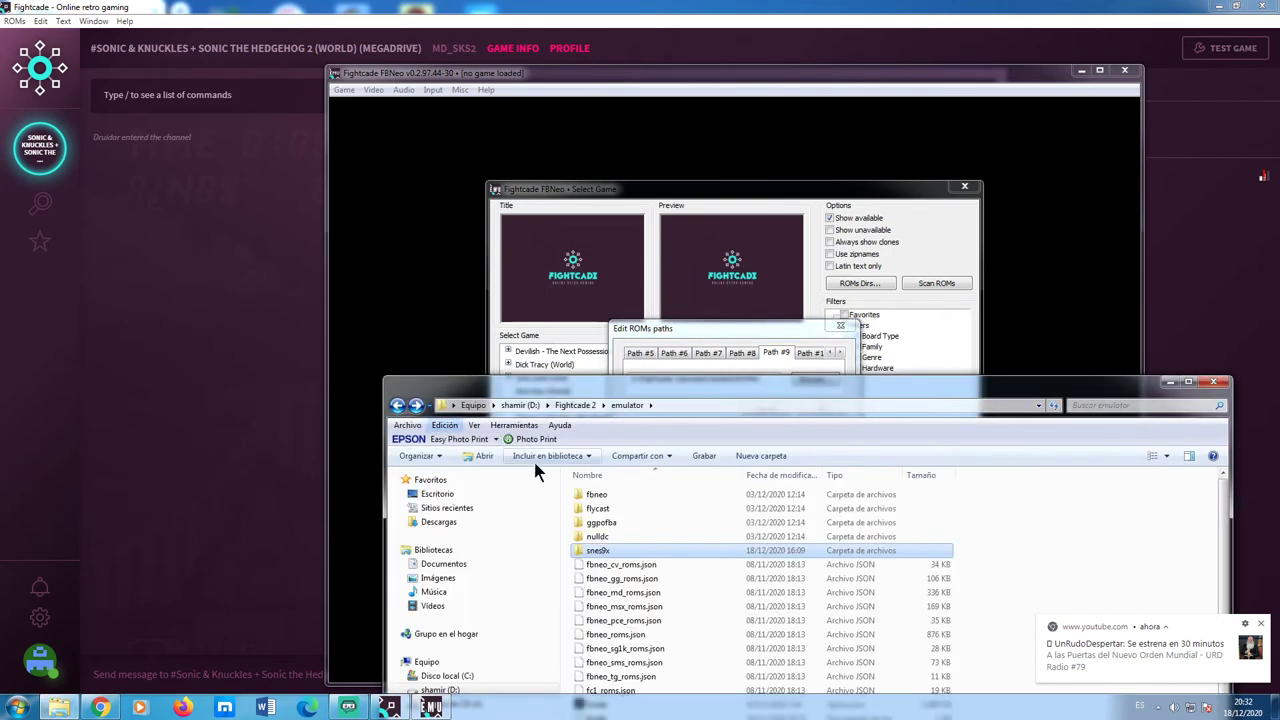
drag(620, 395, 657, 218)
scroll(706, 423, down, 1)
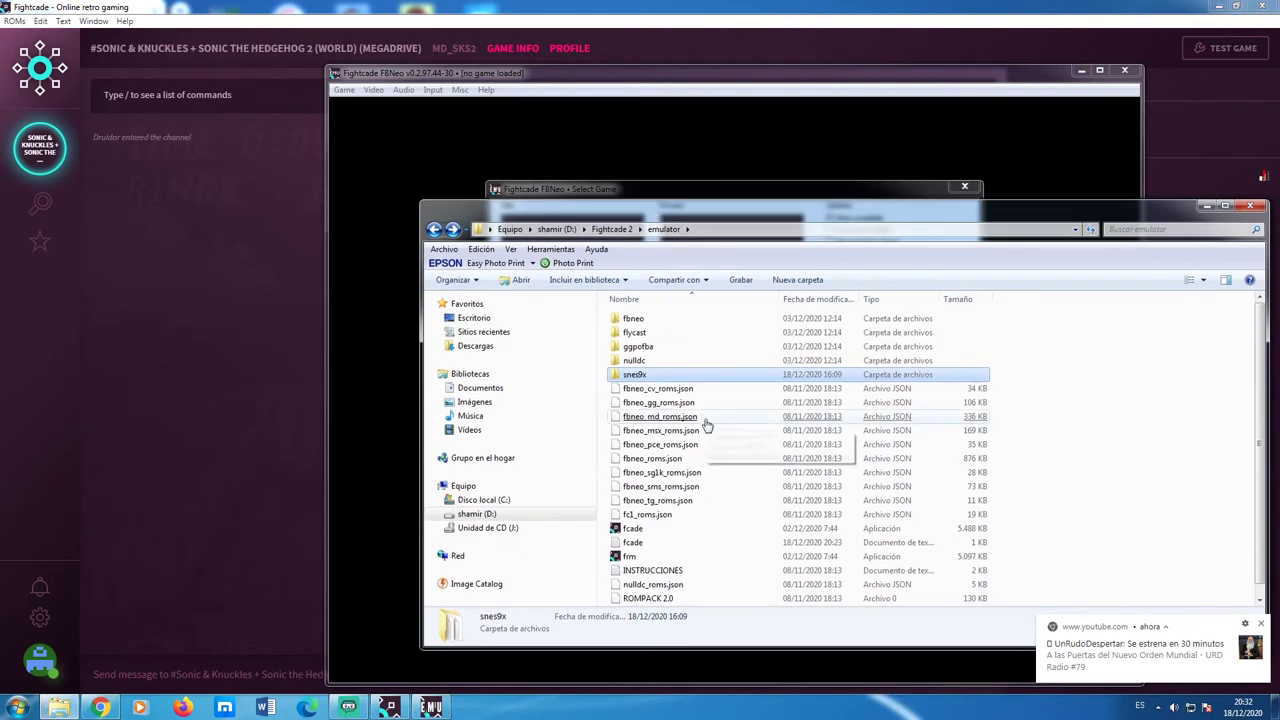
click(710, 447)
scroll(712, 453, up, 1)
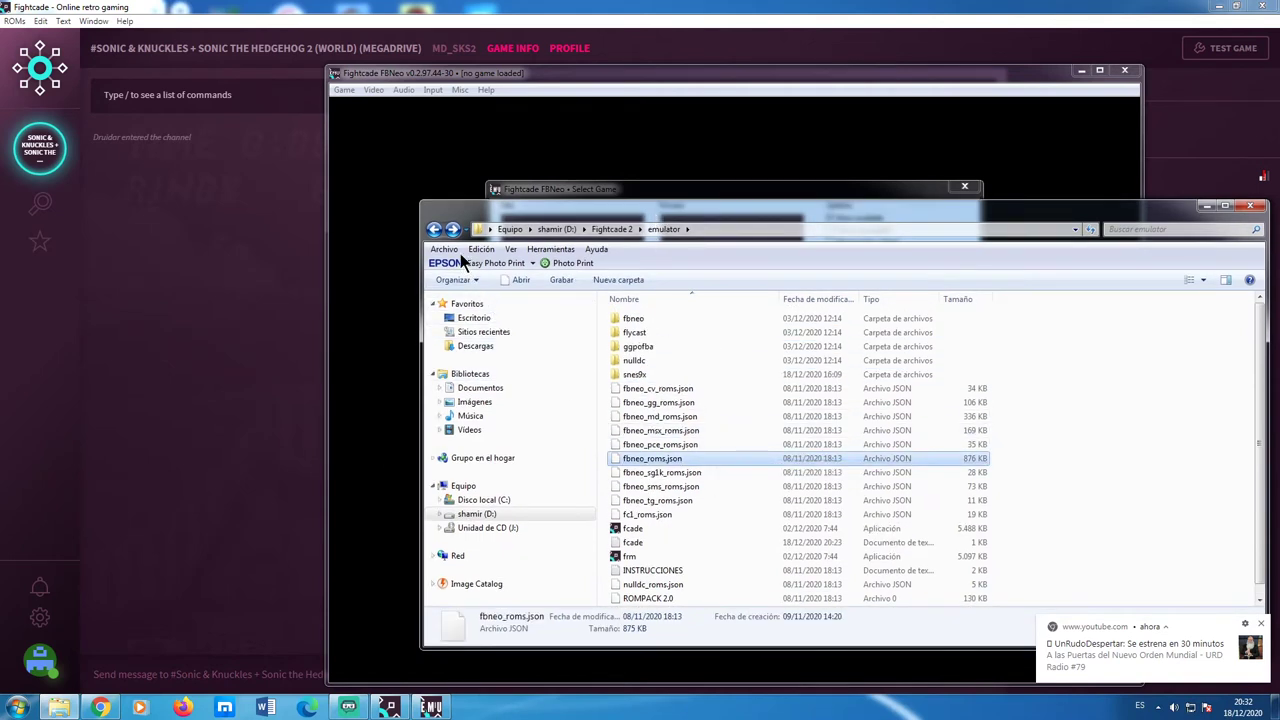
Go back to the Fightcade 2 folder and check its assets folder for games.
click(435, 229)
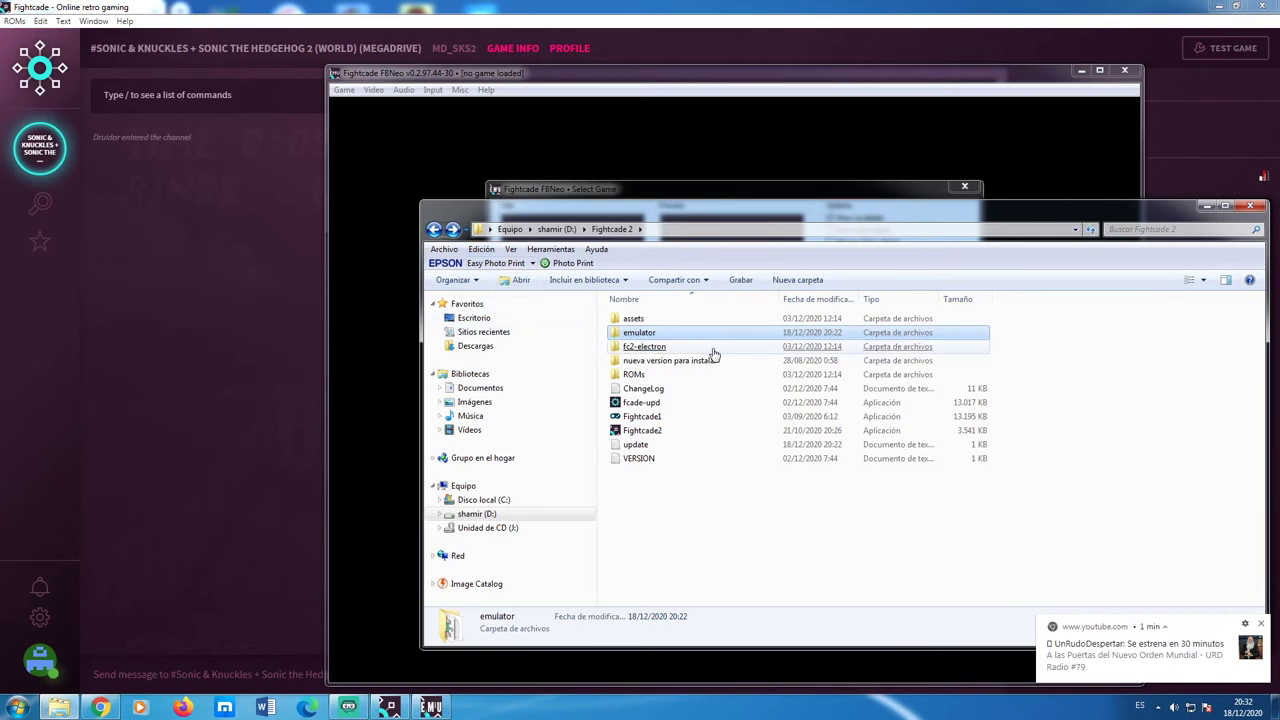
double_click(650, 319)
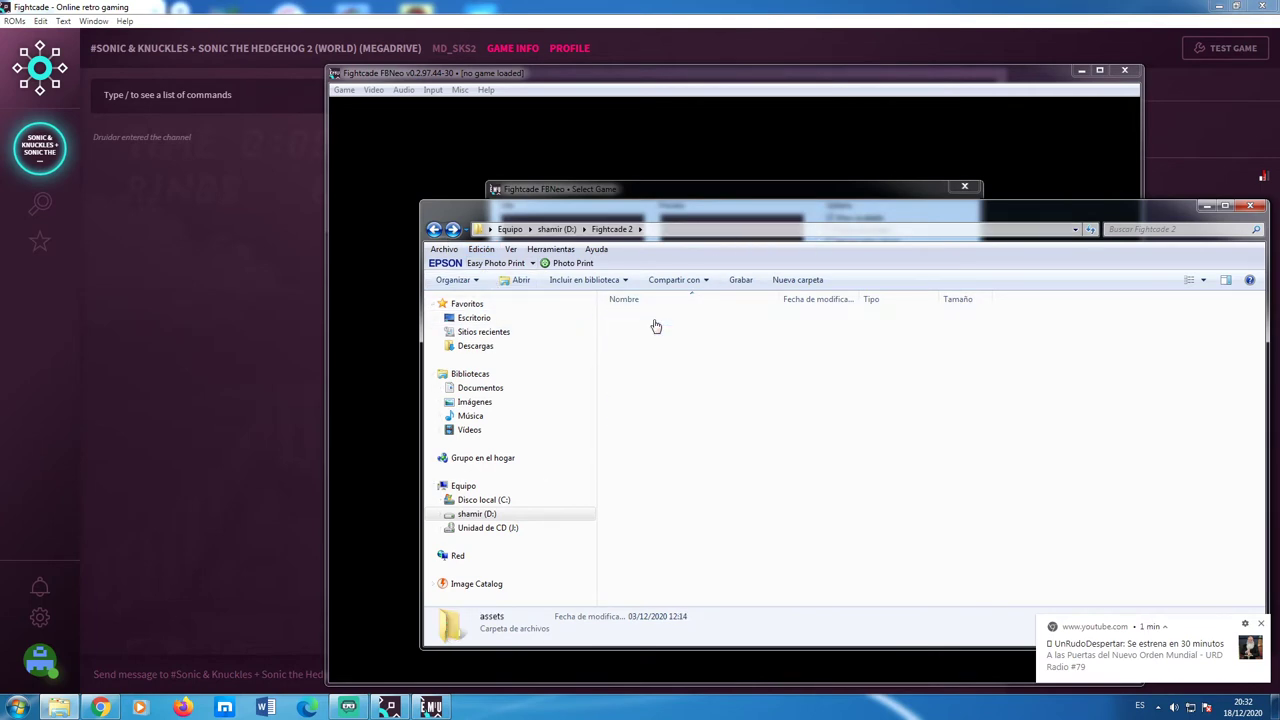
click(436, 231)
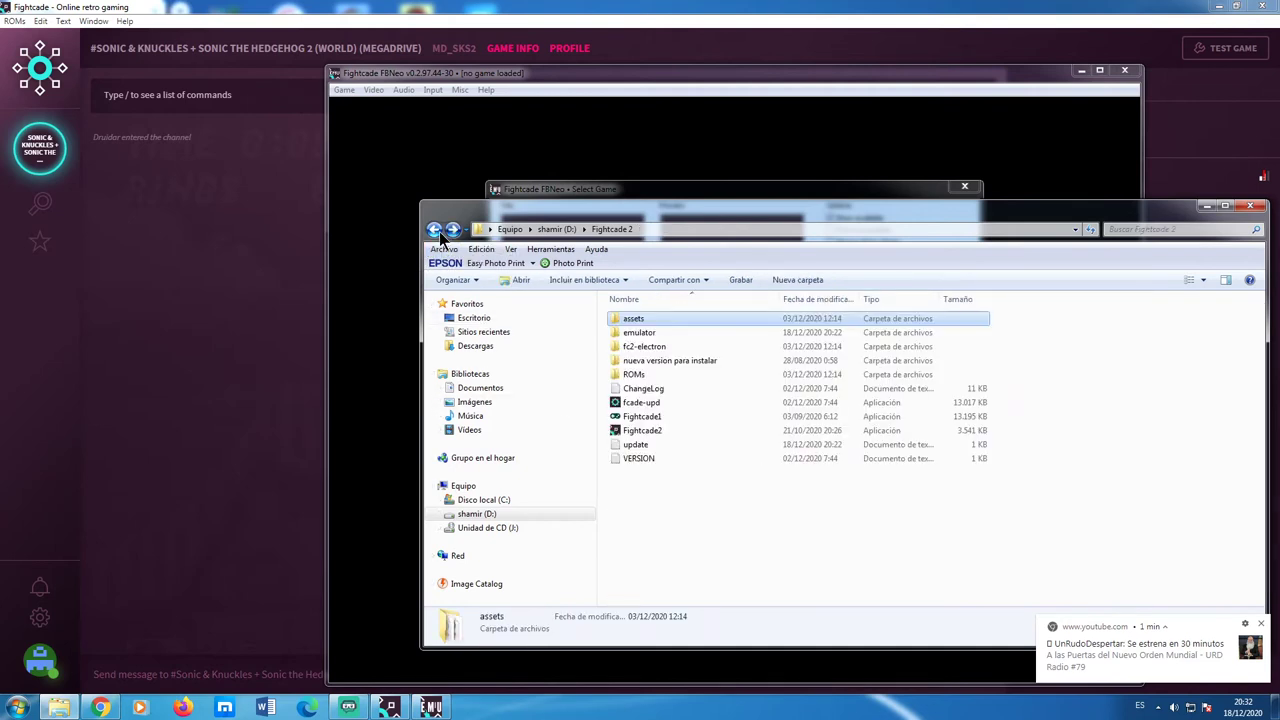
Check the locales, resources and swiftshader folders inside fc2-electron for games and return to the Fightcade 2 folder.
double_click(638, 348)
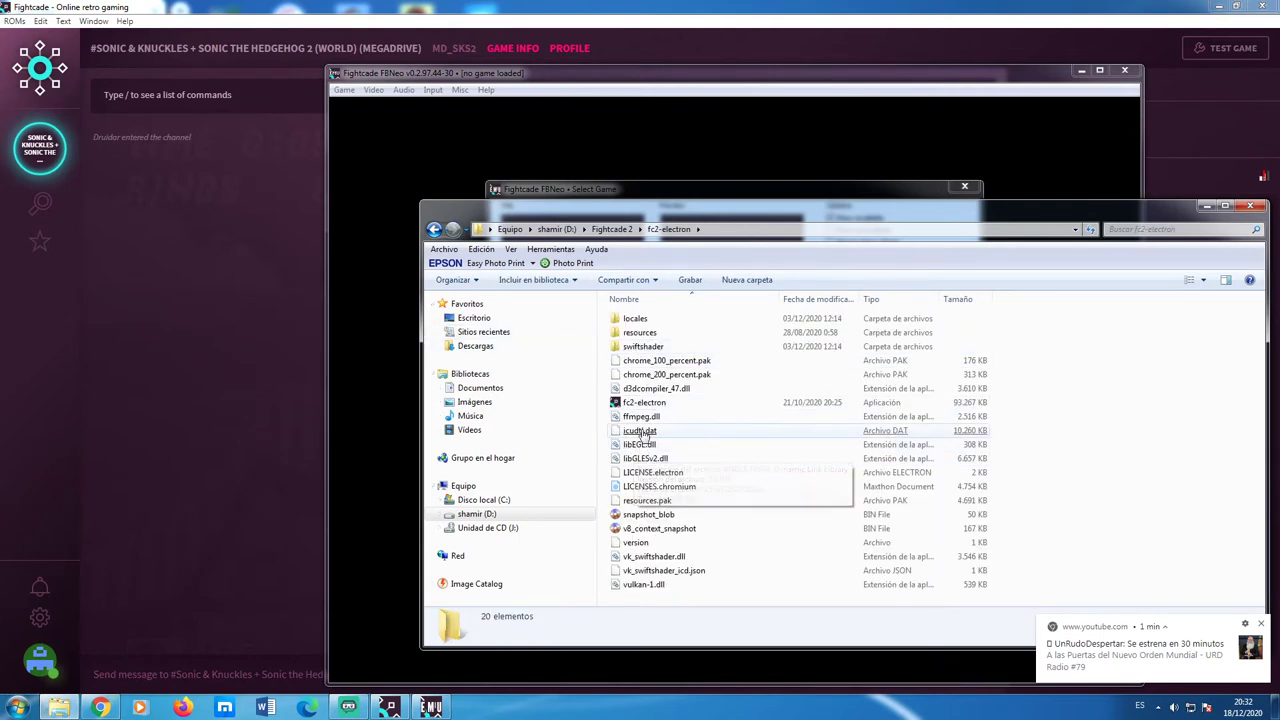
double_click(640, 319)
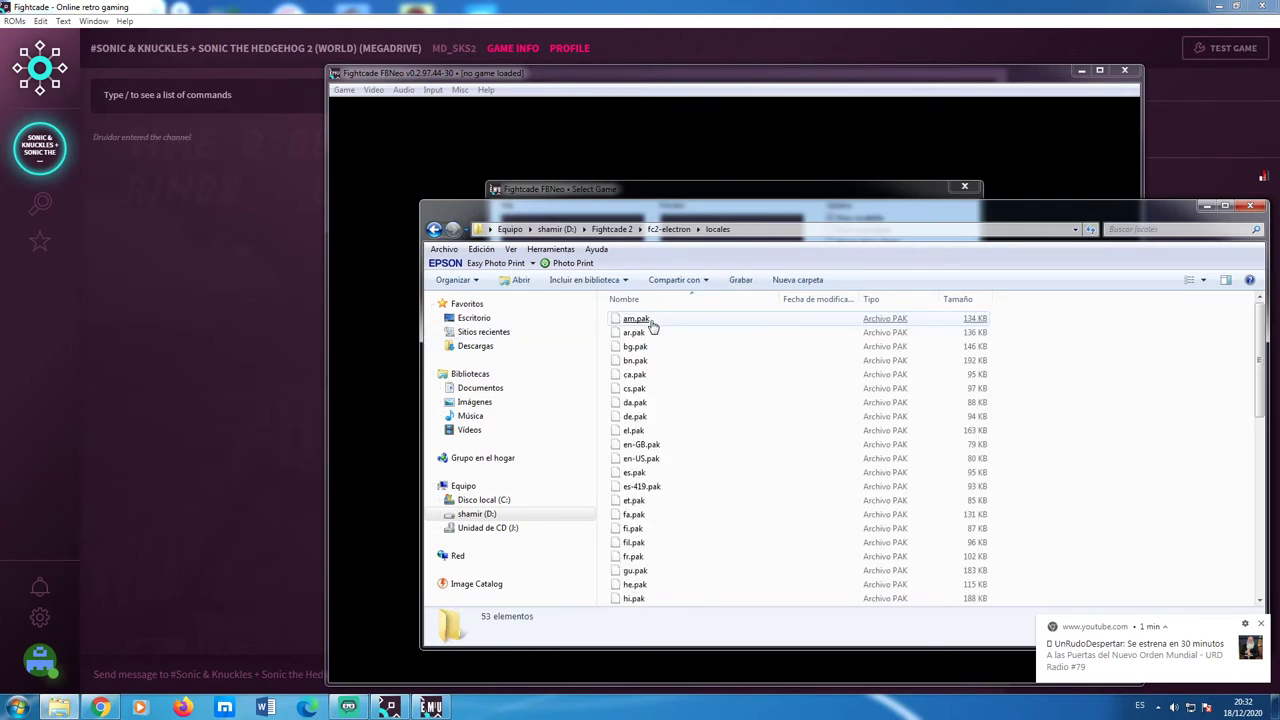
click(433, 229)
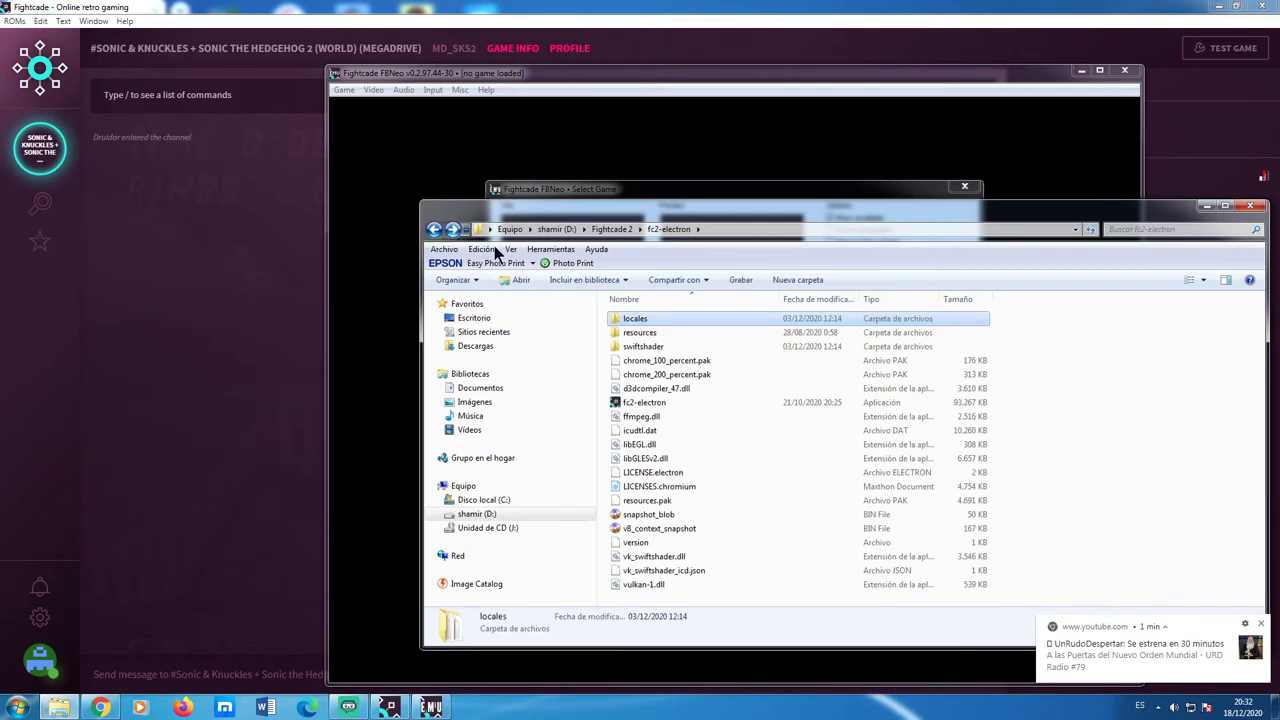
double_click(640, 332)
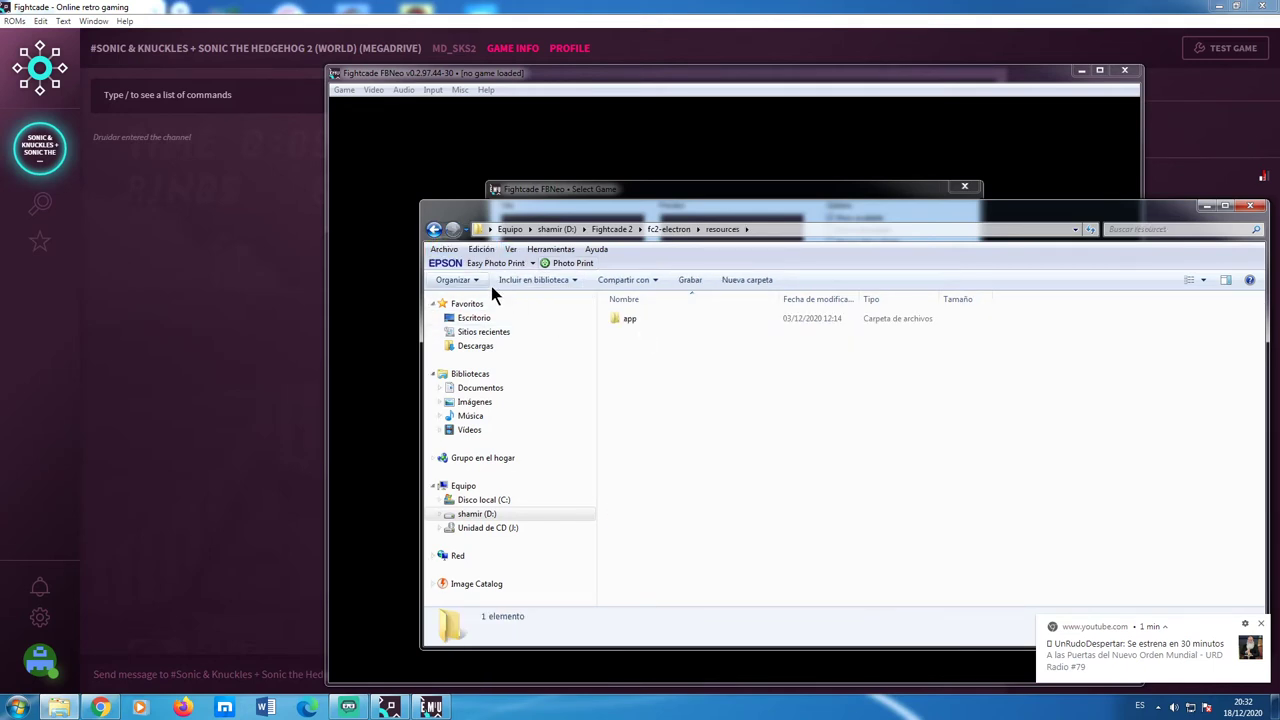
click(433, 229)
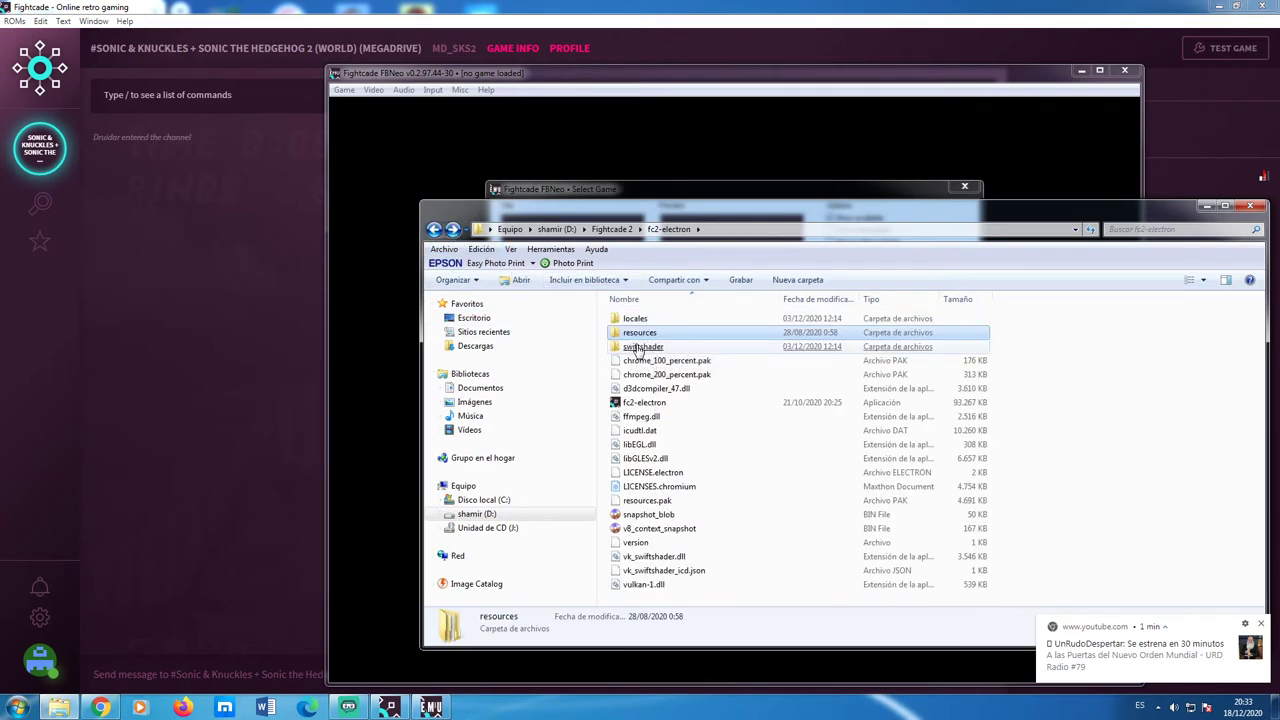
double_click(640, 346)
click(433, 229)
click(433, 229)
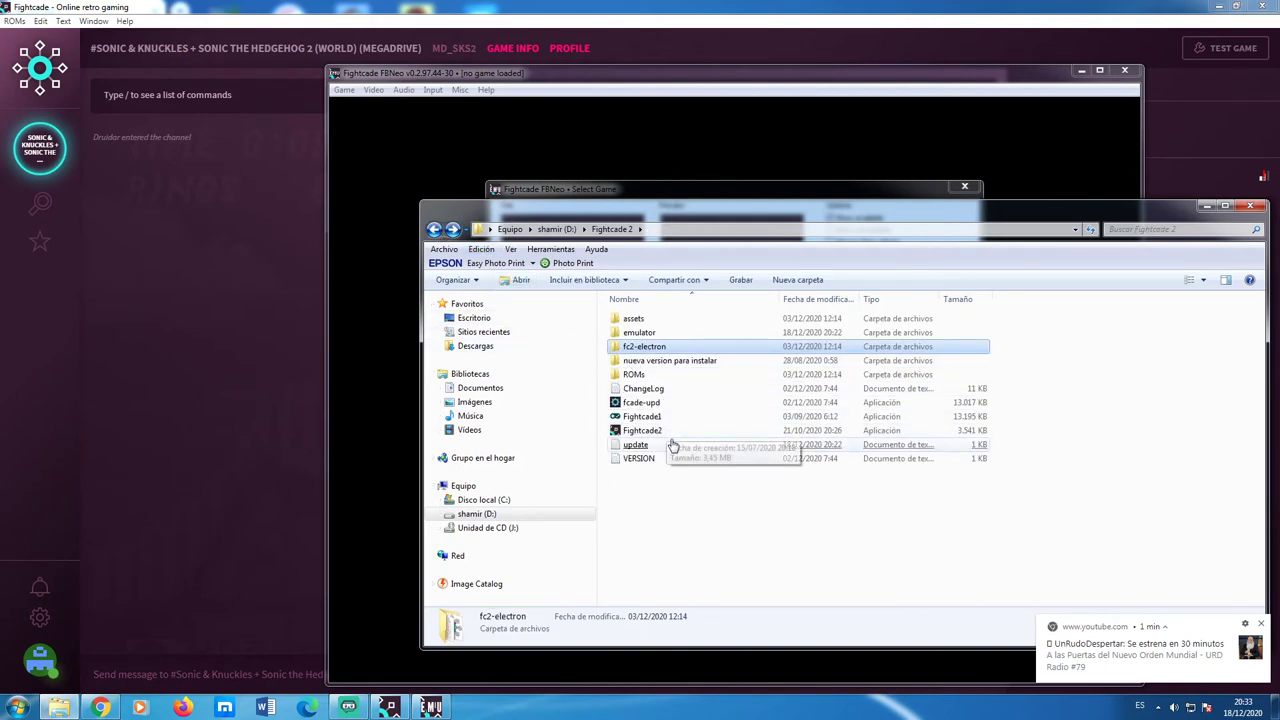
click(668, 361)
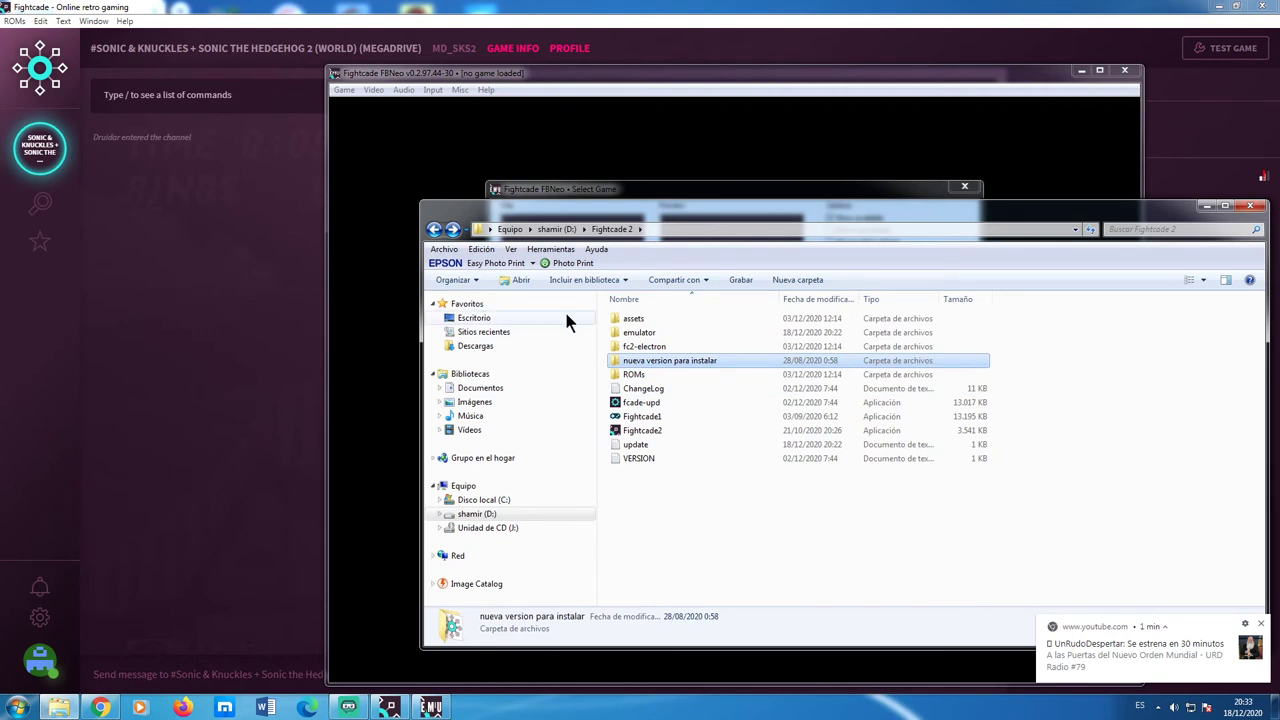
click(1166, 409)
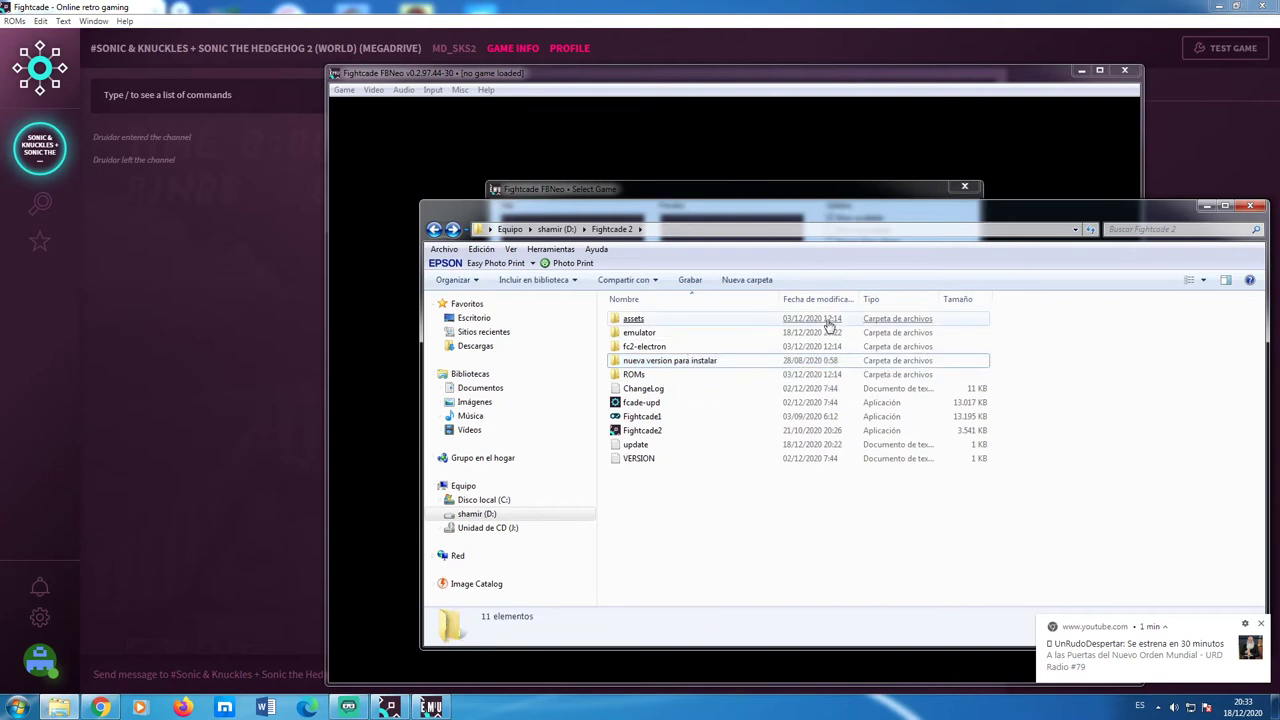
Switch back to Fightcade FBNeo and confirm the edited ROMs paths so the game list is rescanned.
click(709, 197)
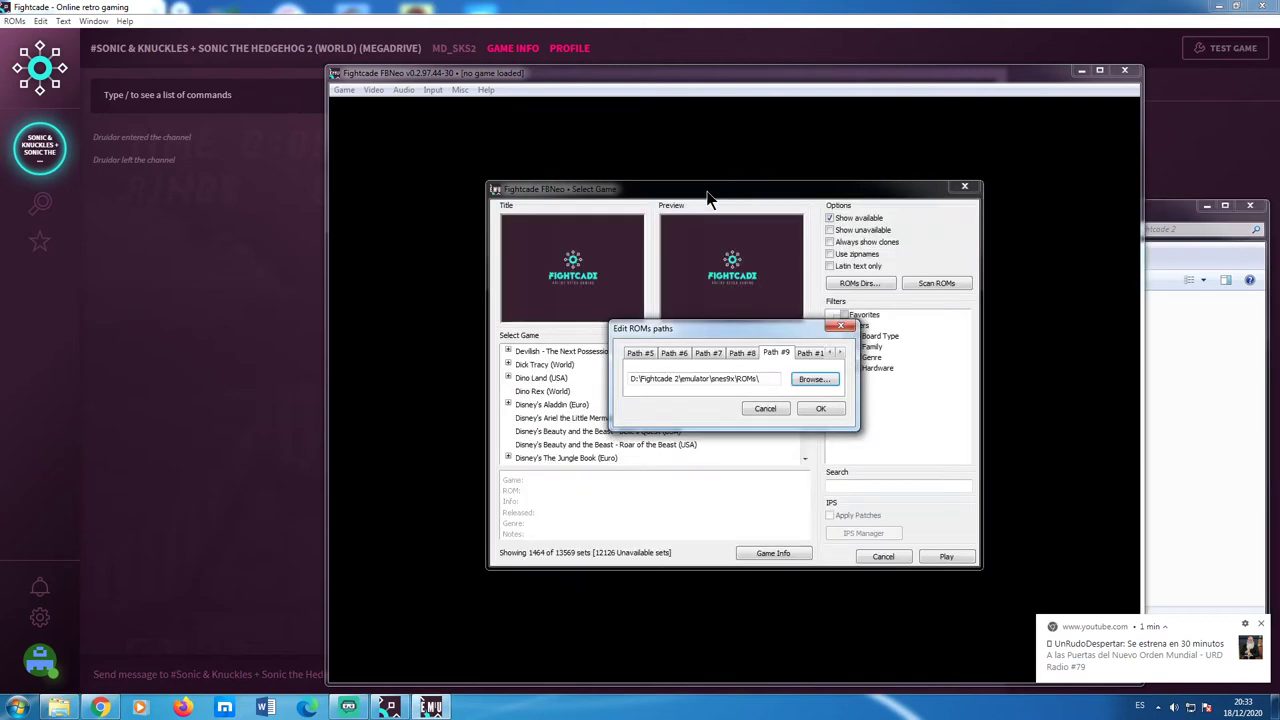
drag(760, 341, 715, 312)
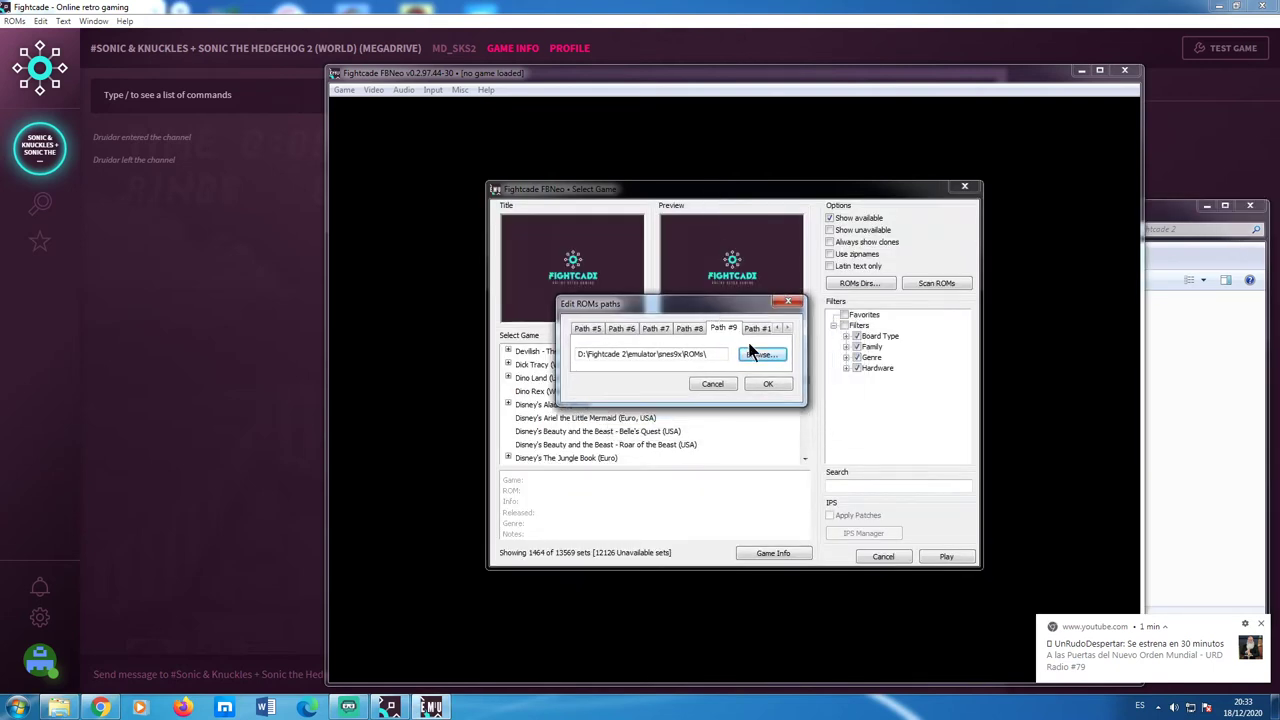
click(767, 386)
click(768, 386)
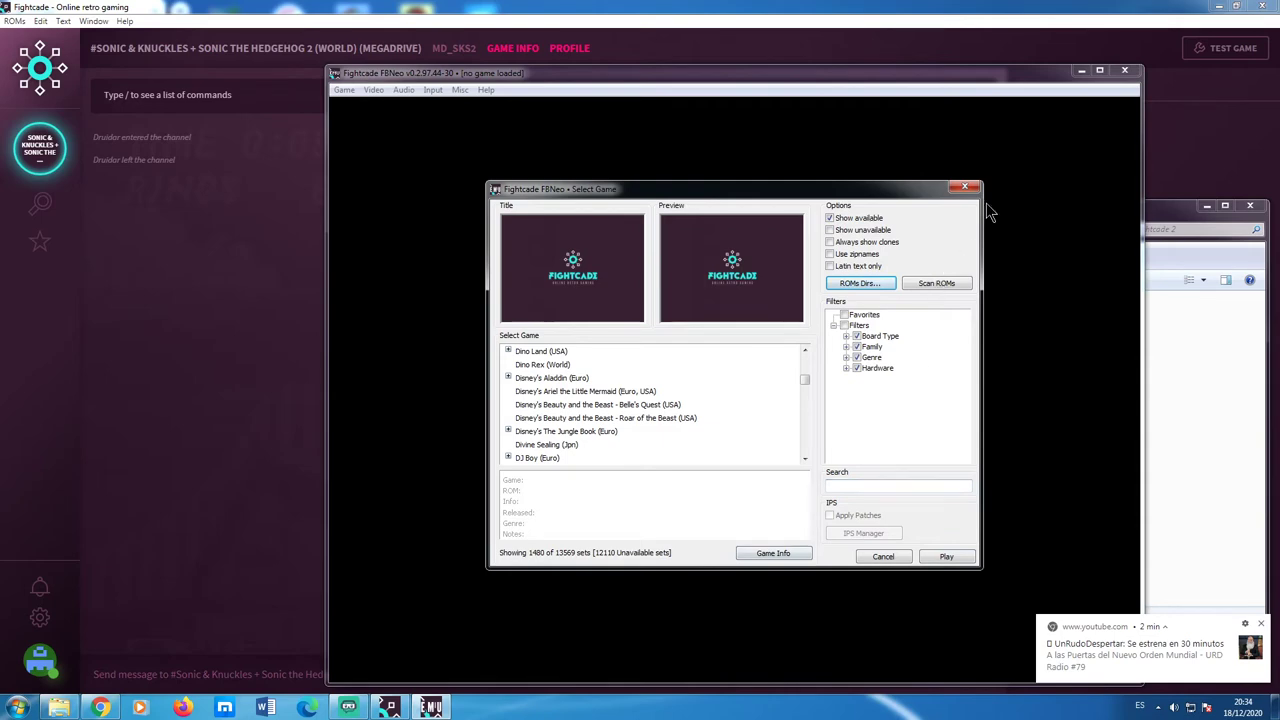
Close the FBNeo emulator and Explorer windows, and leave the Sonic & Knuckles + Sonic the Hedgehog 2 channel in Fightcade.
click(963, 185)
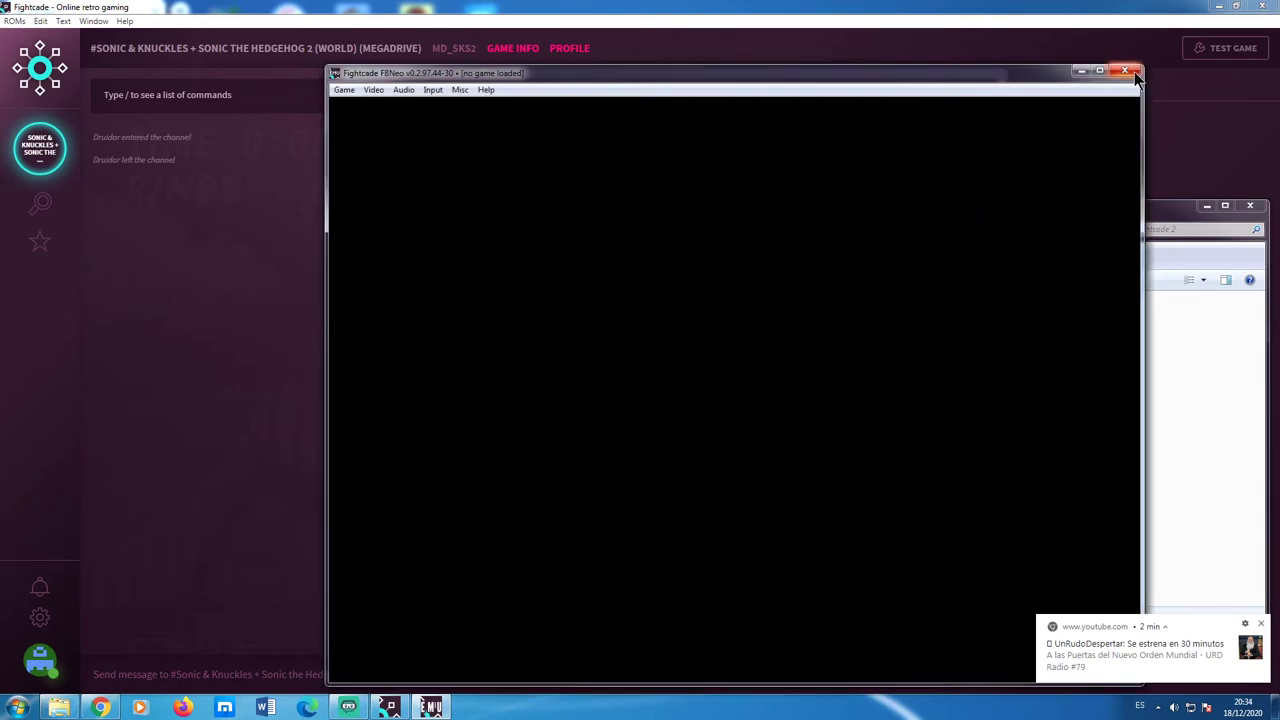
click(1126, 71)
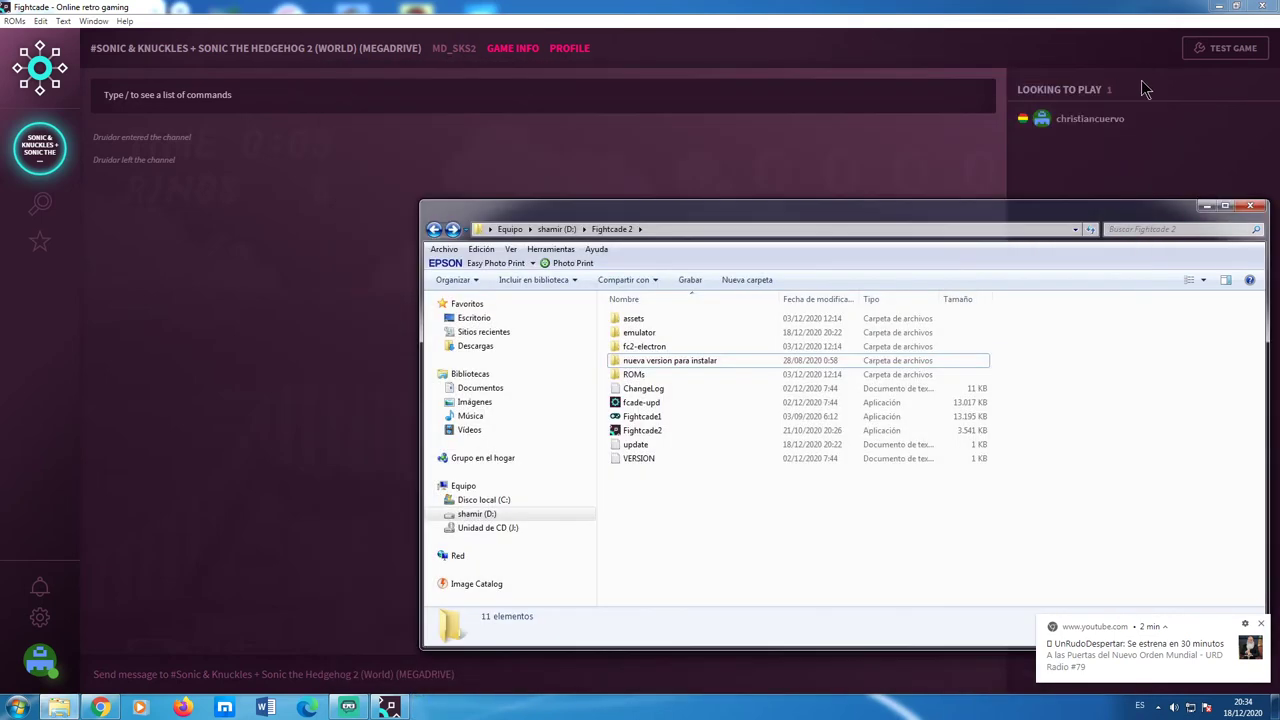
click(1248, 208)
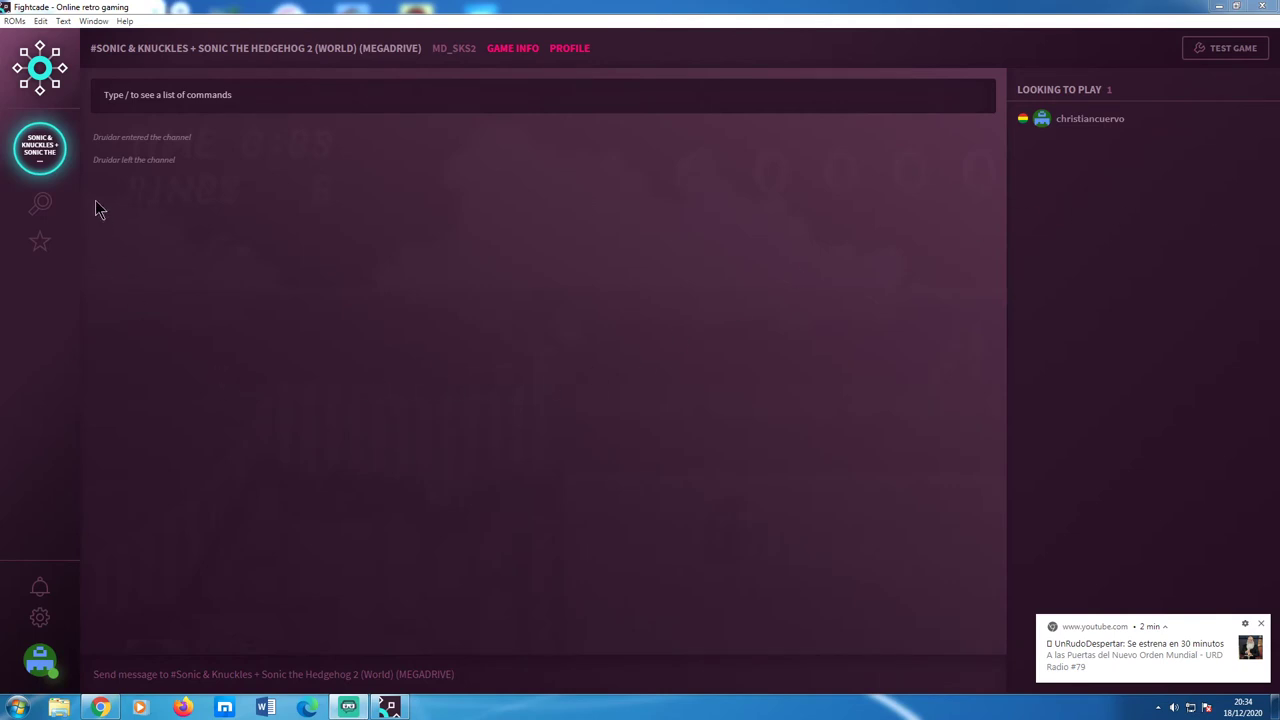
click(70, 142)
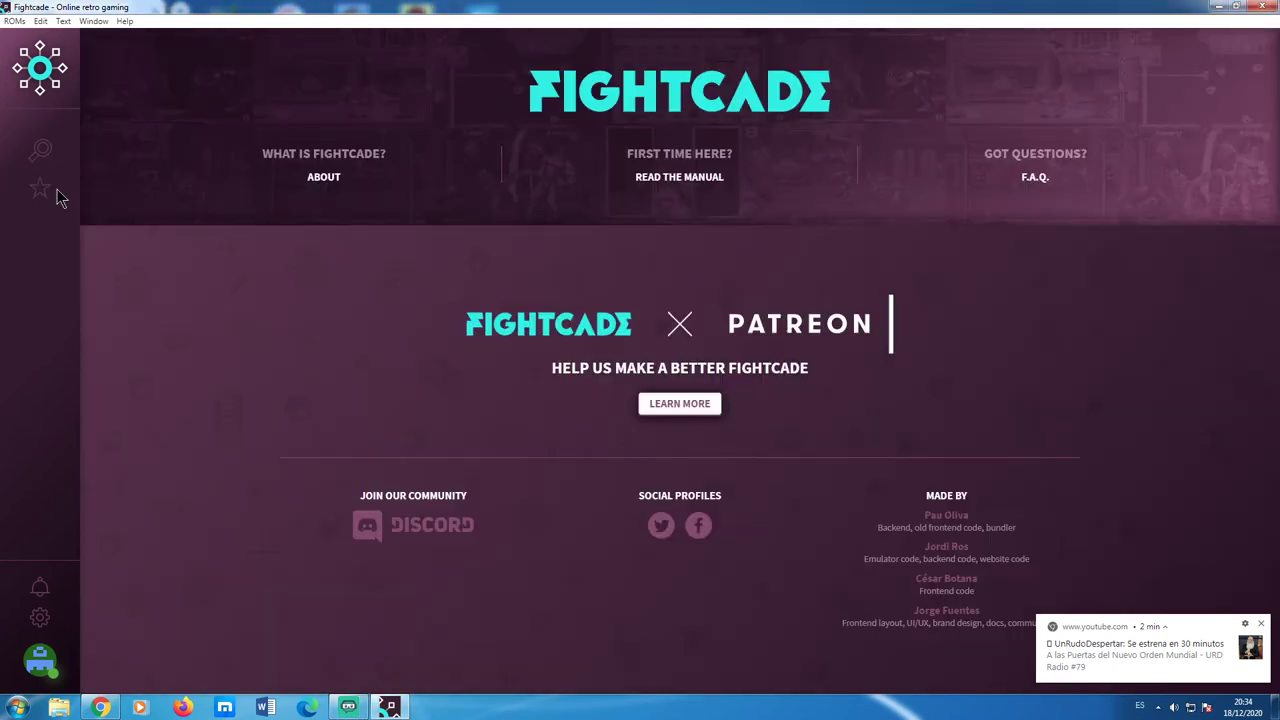
Search the game channels for "king of fighter" and join King of Fighters 2002 - challenge to ultimate battle (Arcade FC1).
click(42, 152)
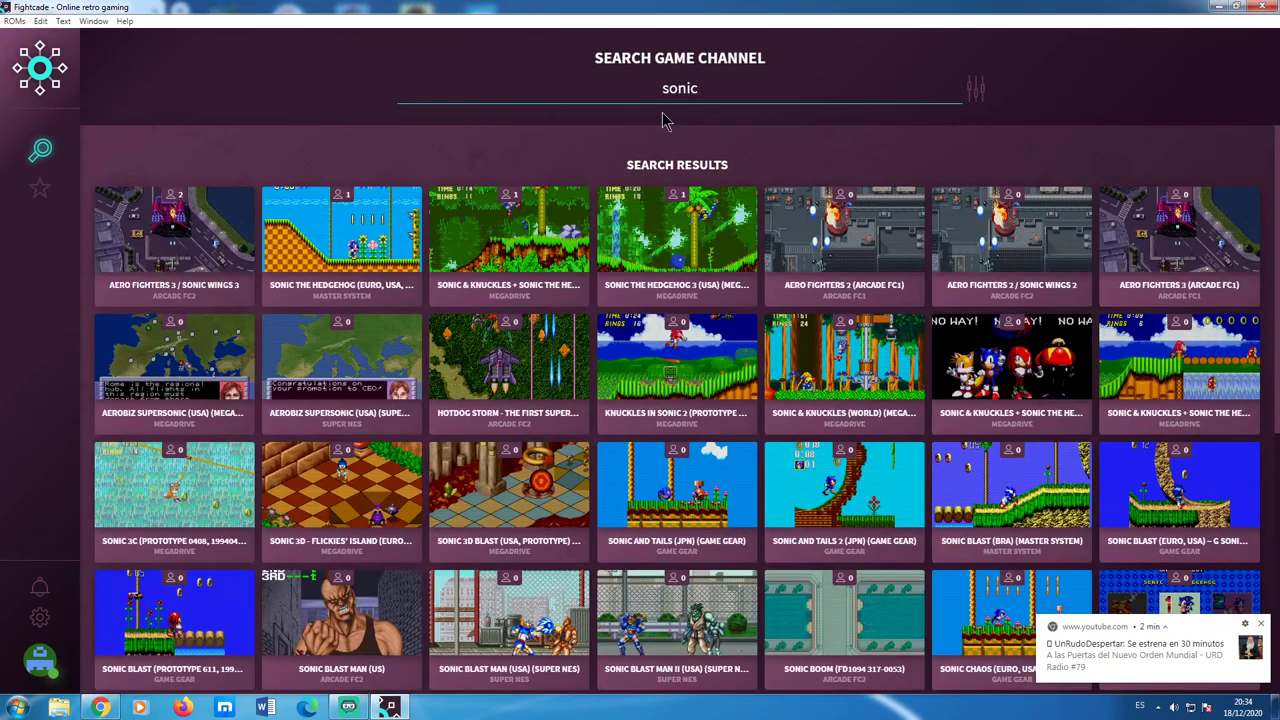
drag(715, 91, 659, 89)
key(BackSpace)
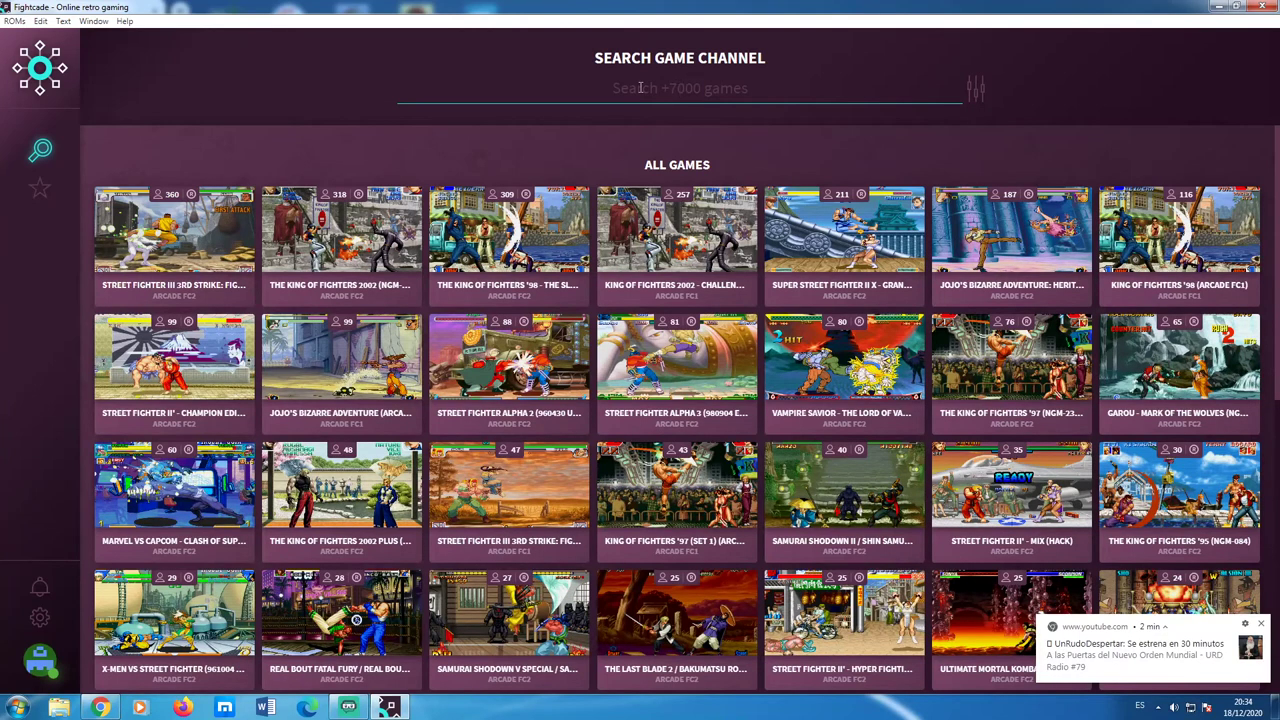
text(king o)
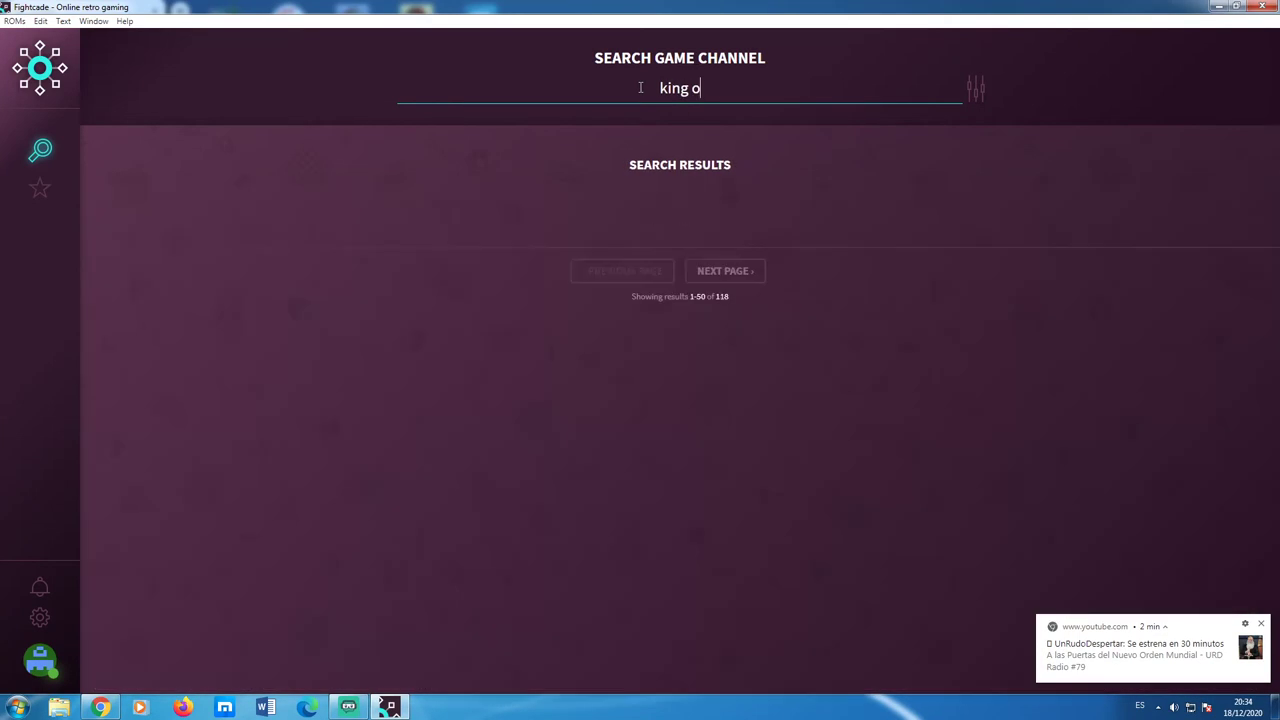
text(f fighter)
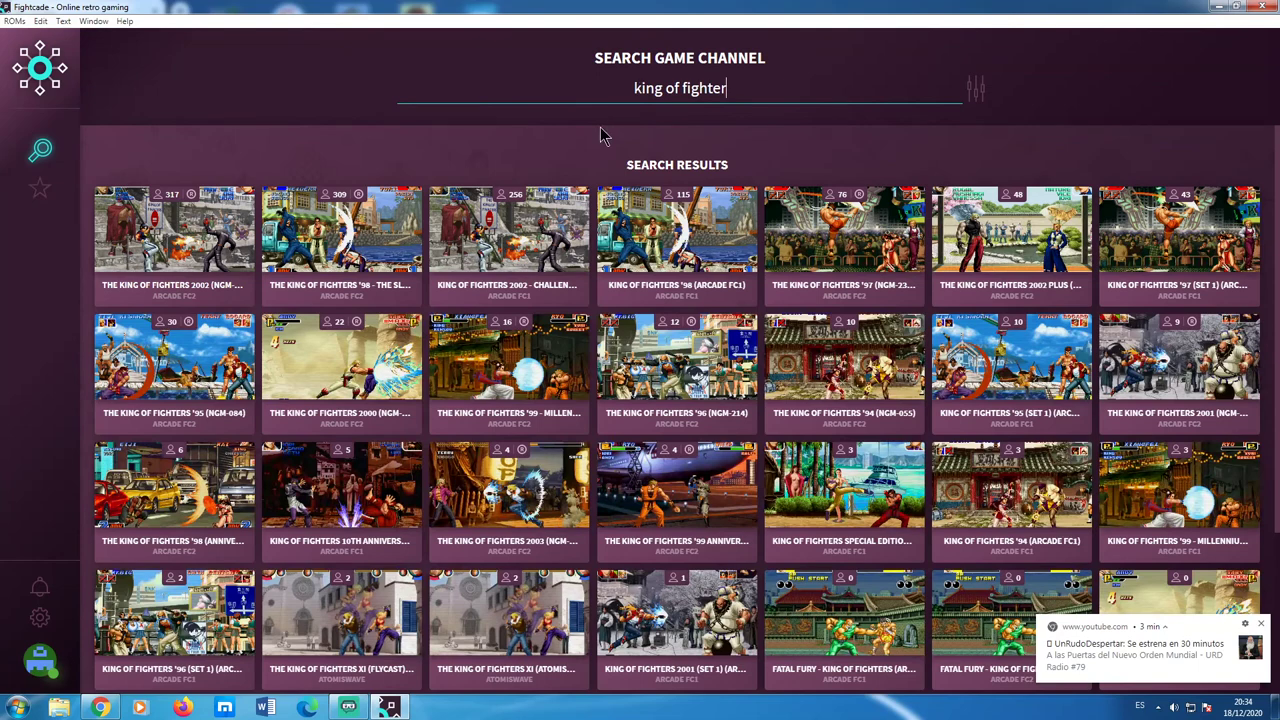
mouse_move(512, 240)
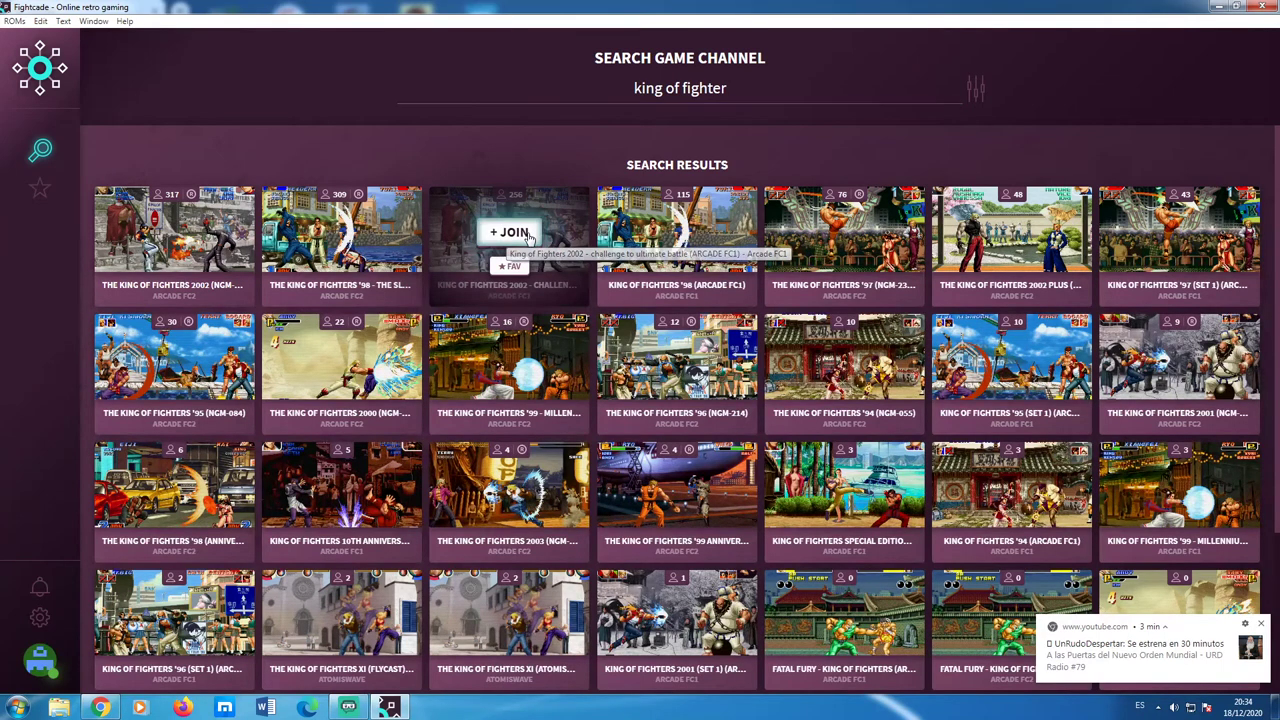
click(528, 236)
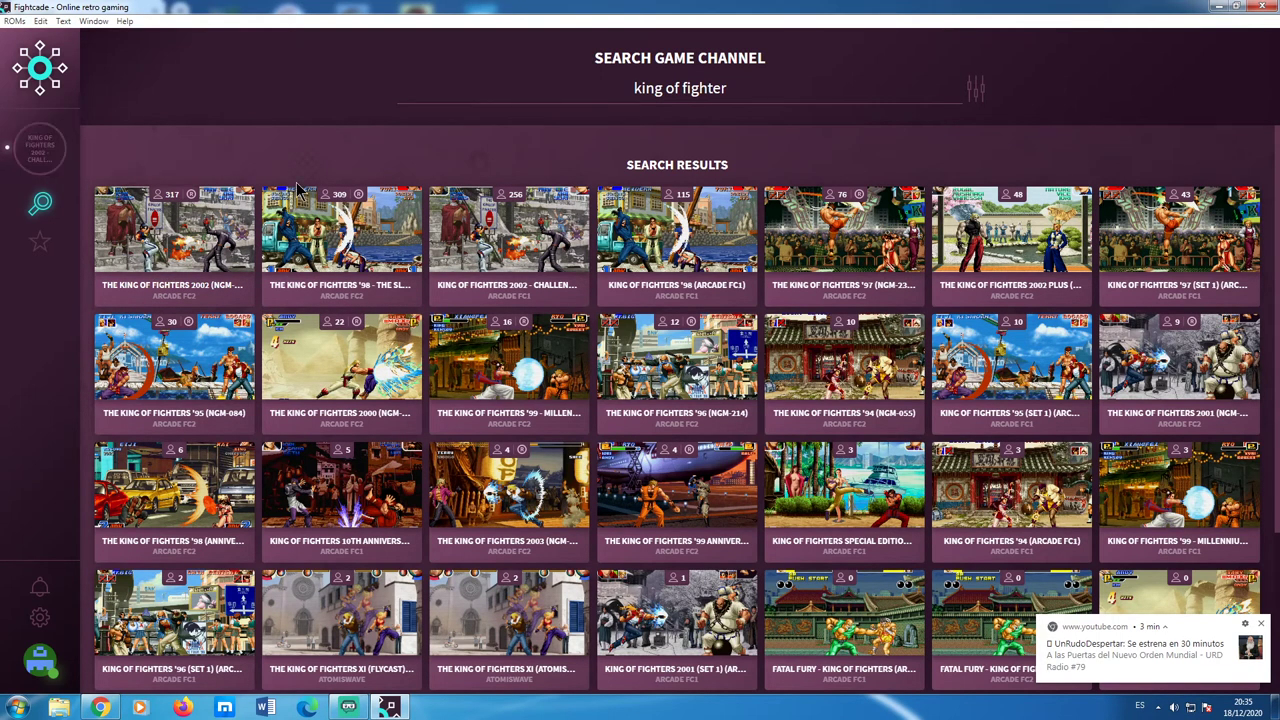
Open the joined King of Fighters 2002 (Arcade FC1) channel, look through its list of available players and dismiss the browser notification.
click(481, 244)
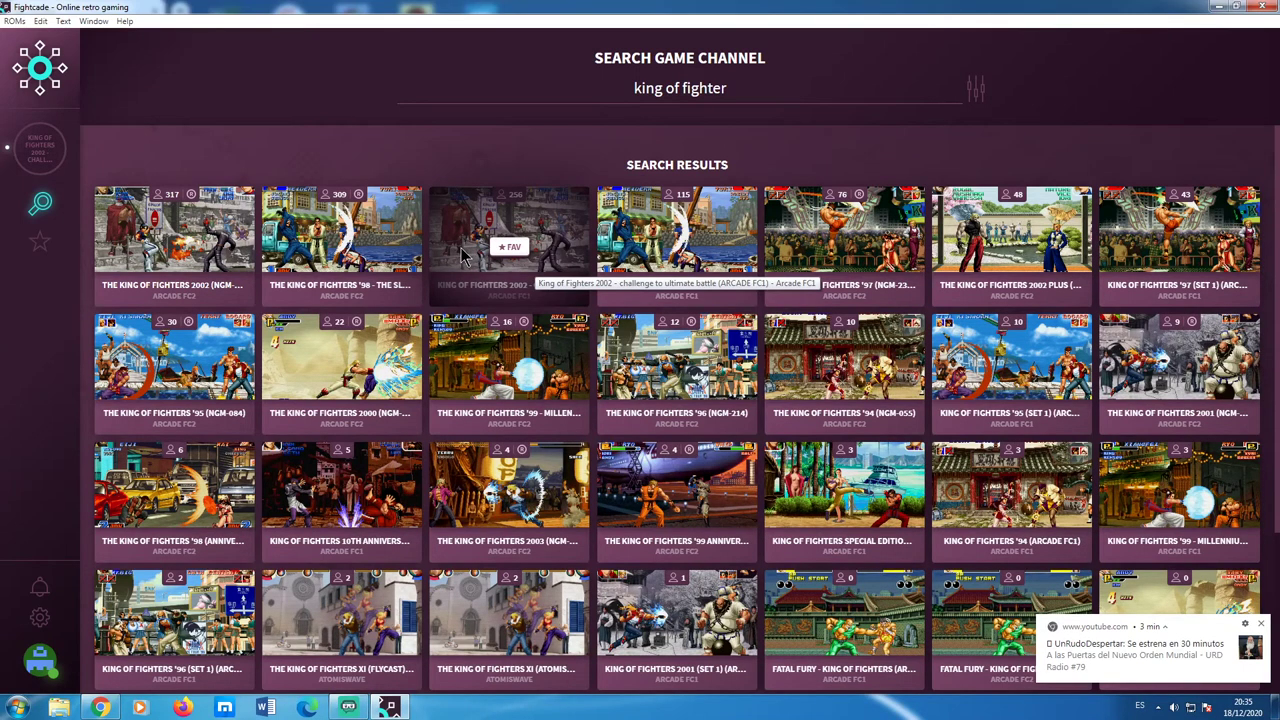
click(37, 152)
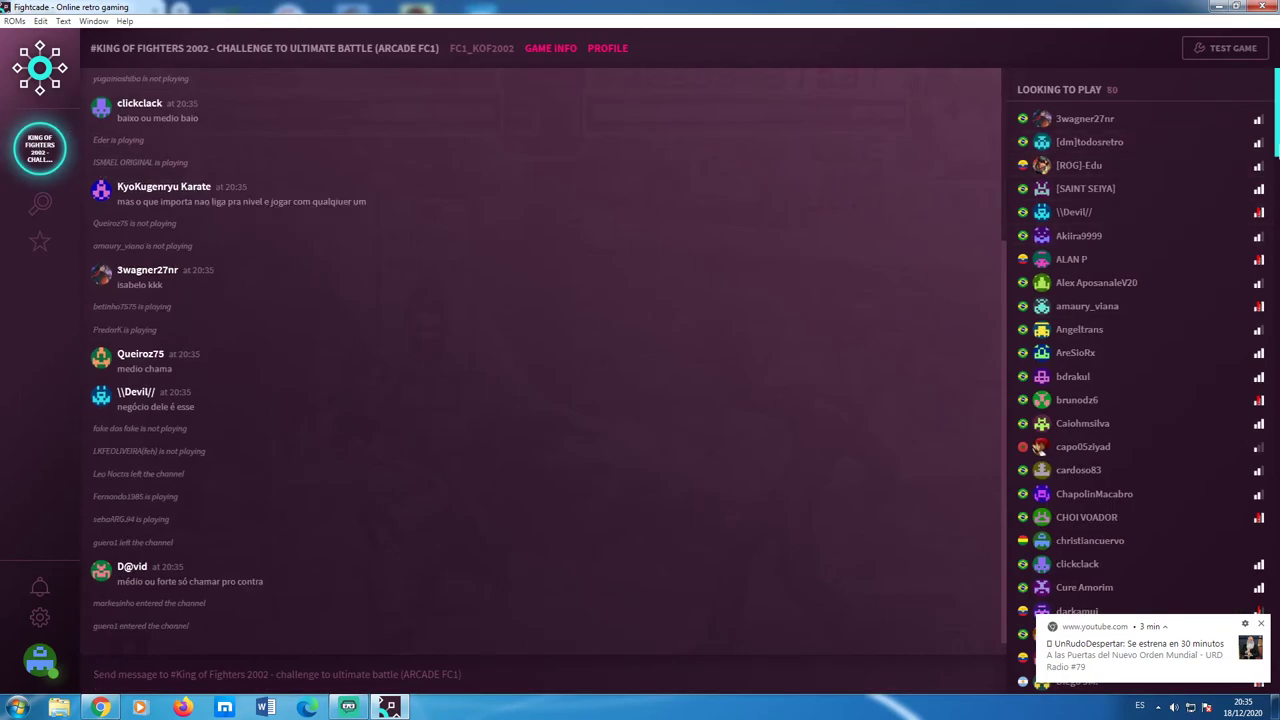
scroll(1140, 380, down, 6)
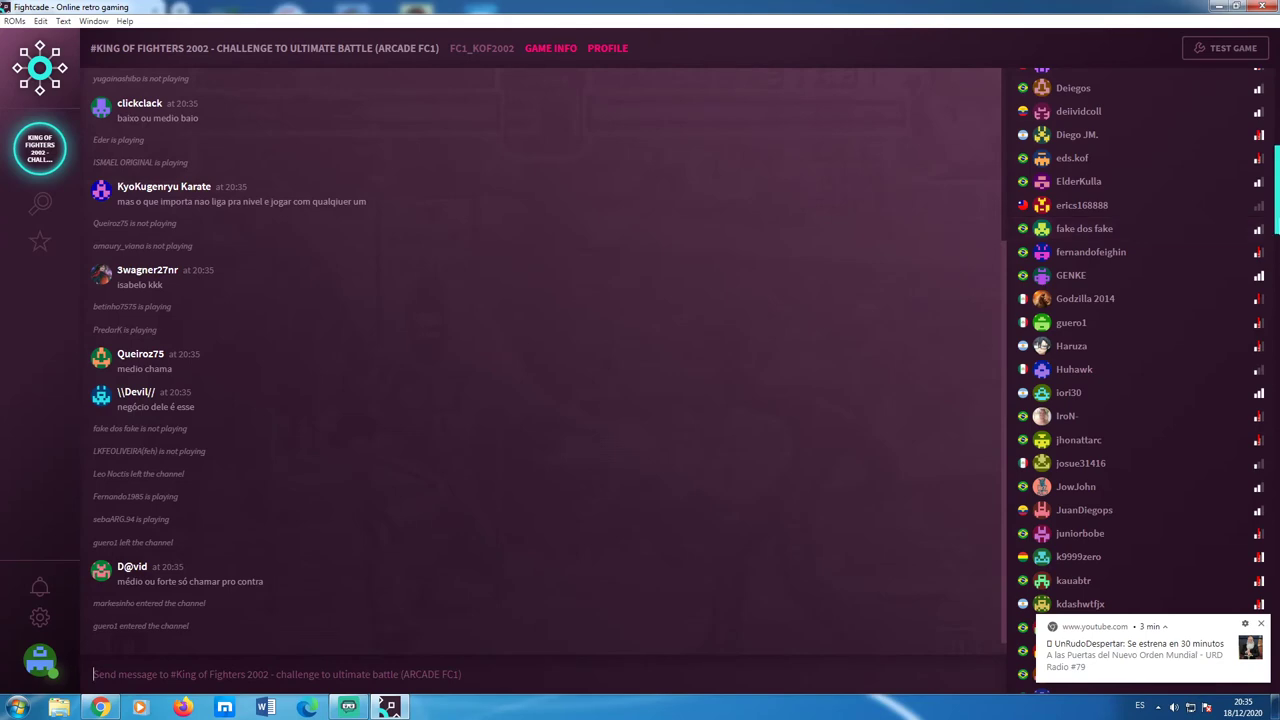
scroll(1260, 248, down, 3)
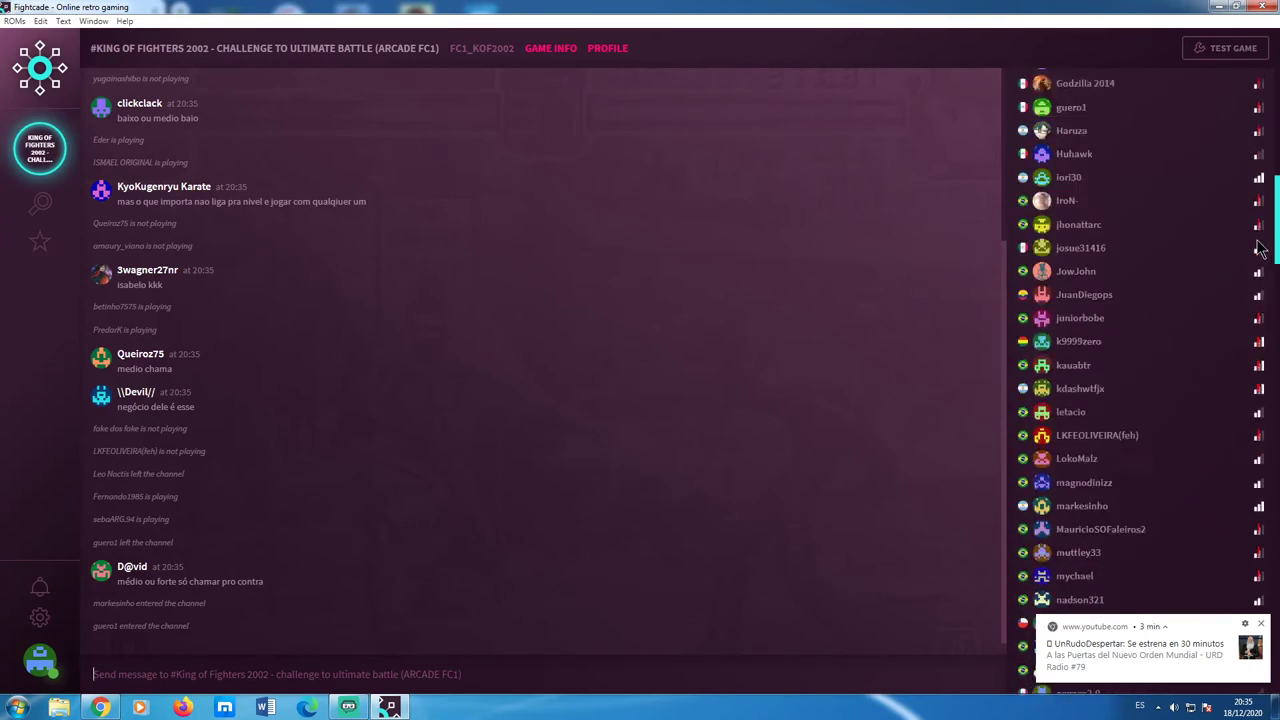
scroll(1260, 248, up, 9)
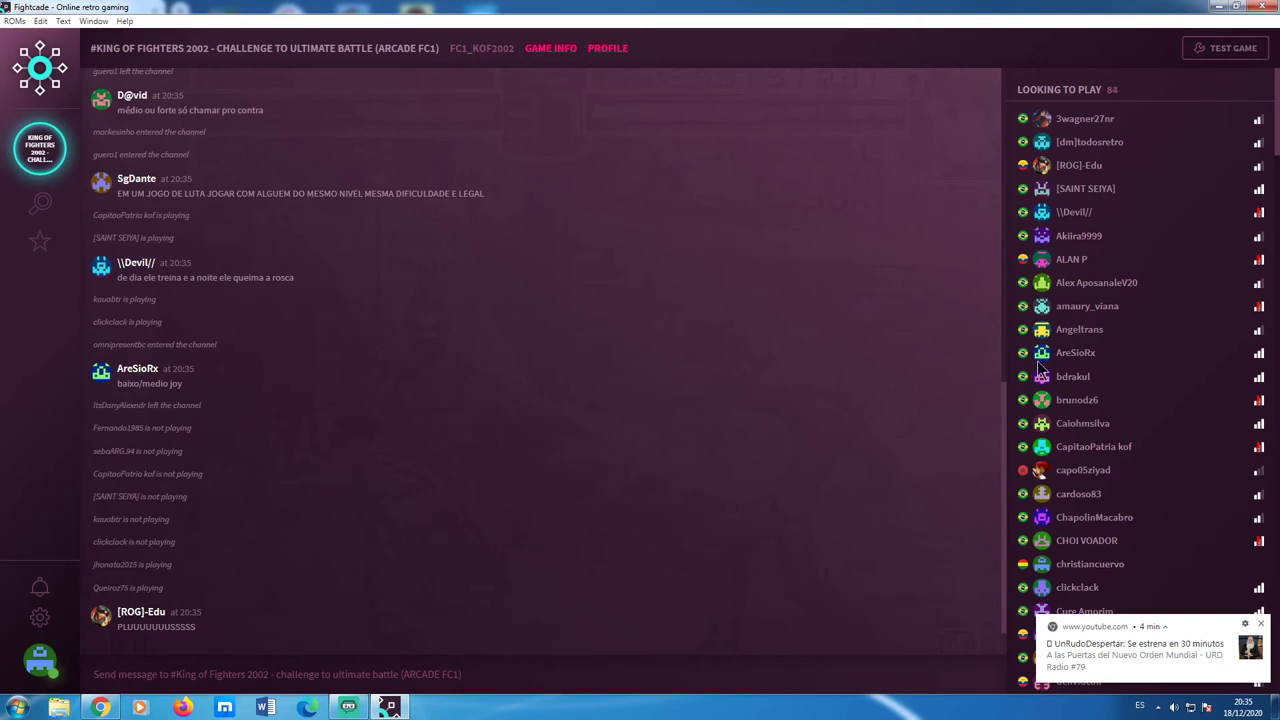
click(1261, 623)
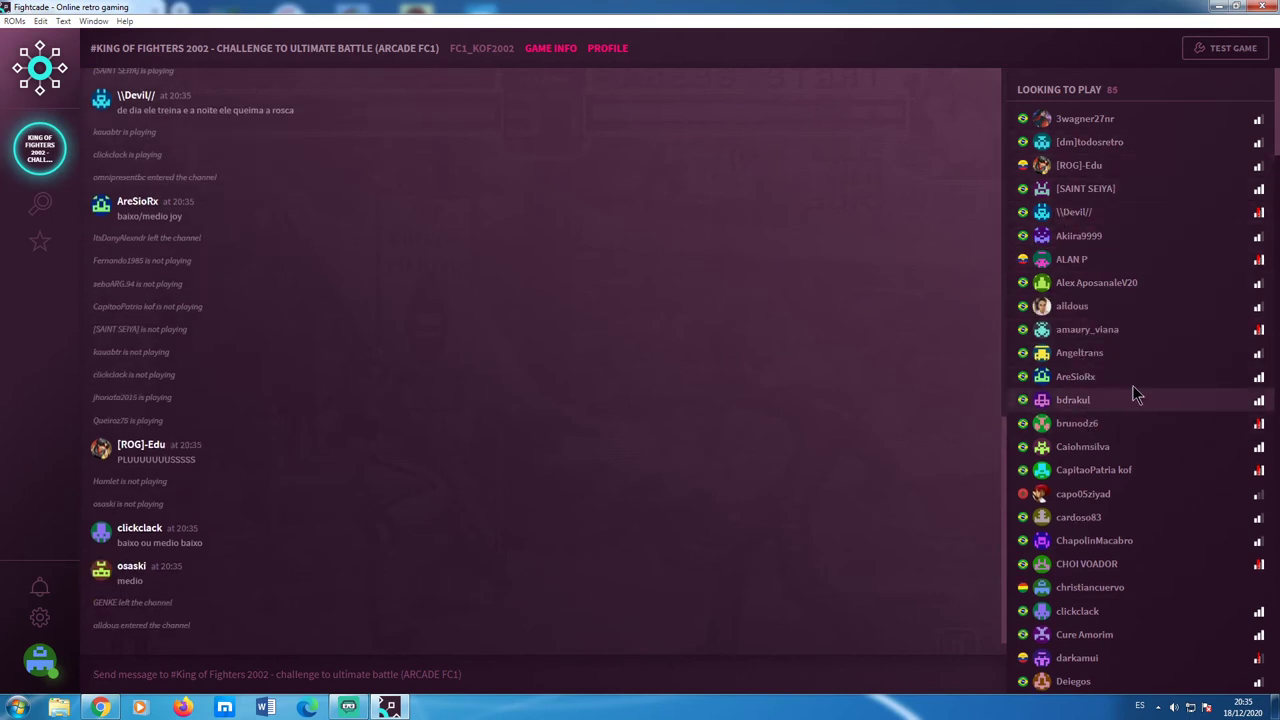
scroll(1130, 380, down, 3)
scroll(1140, 380, down, 2)
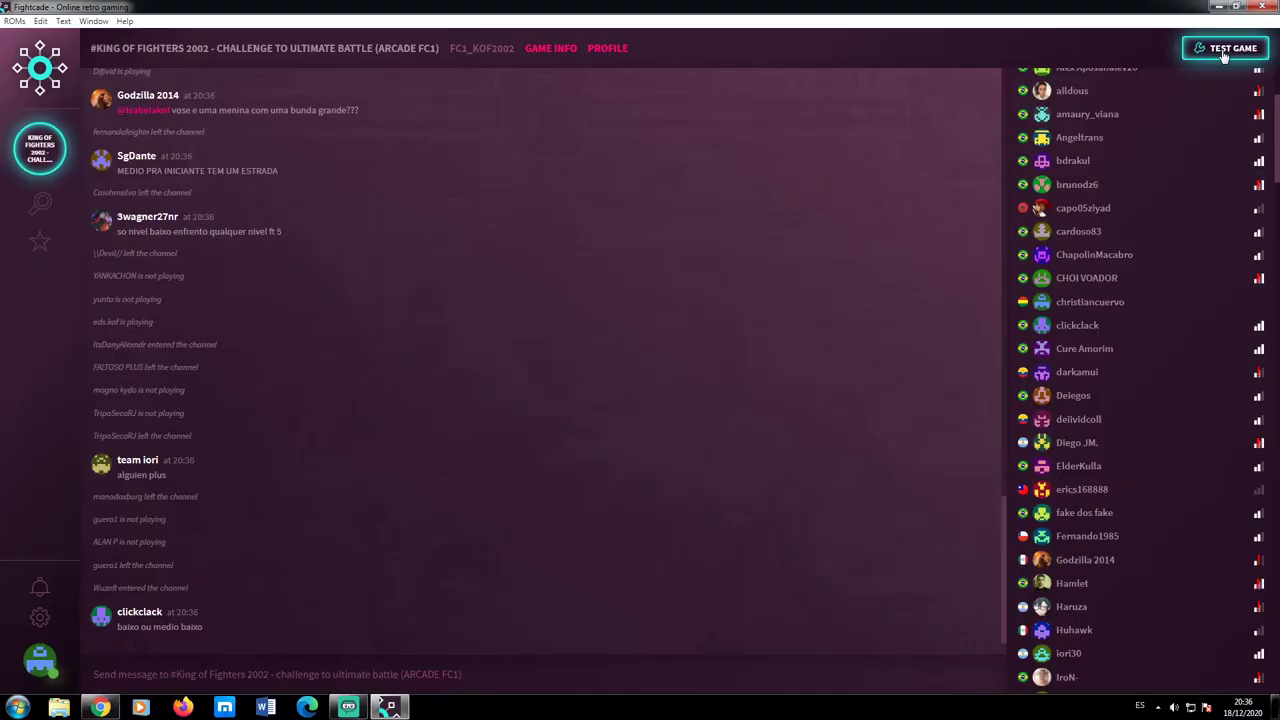
Try to launch a test game of King of Fighters 2002 (Arcade FC1), return to Fightcade and leave that channel.
click(1222, 52)
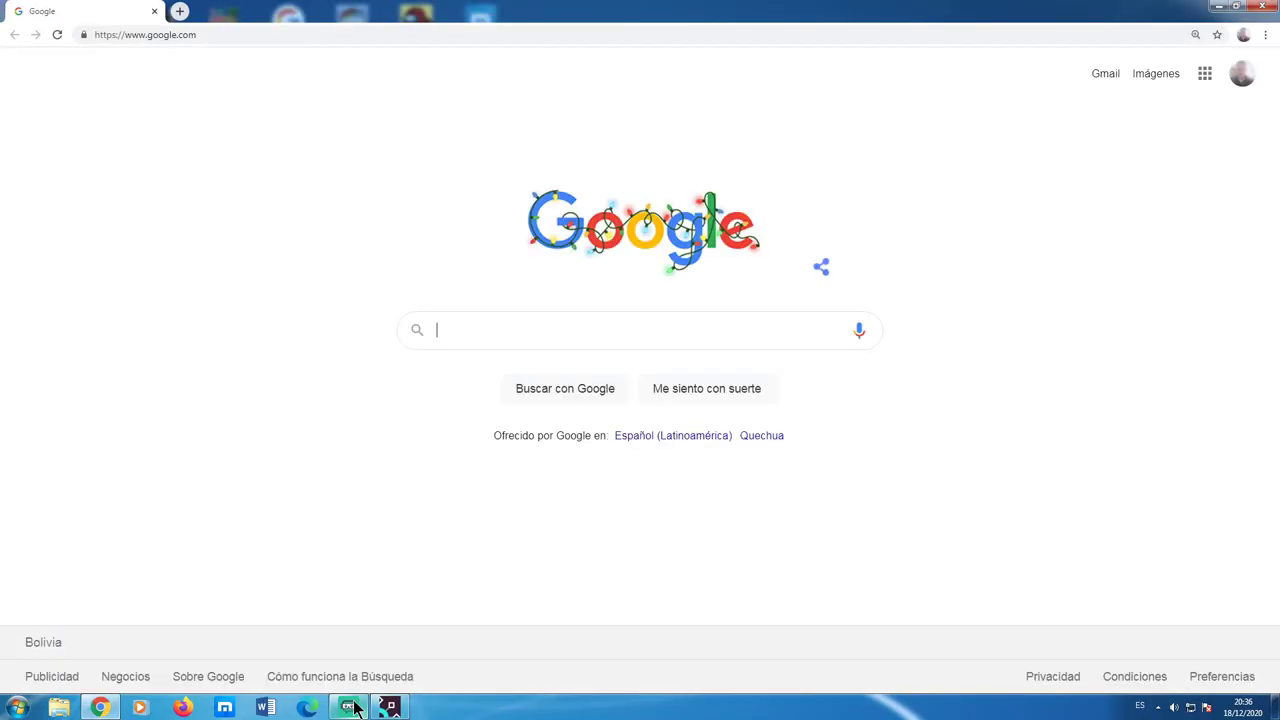
click(386, 707)
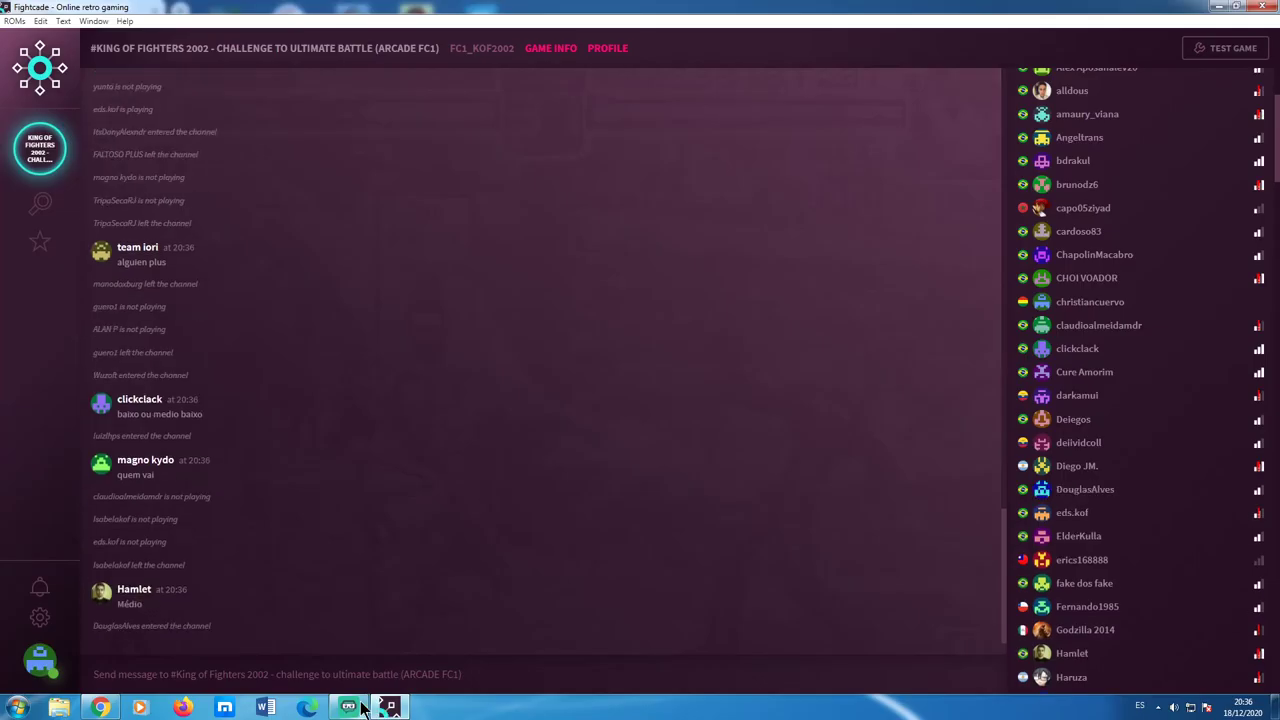
mouse_move(362, 708)
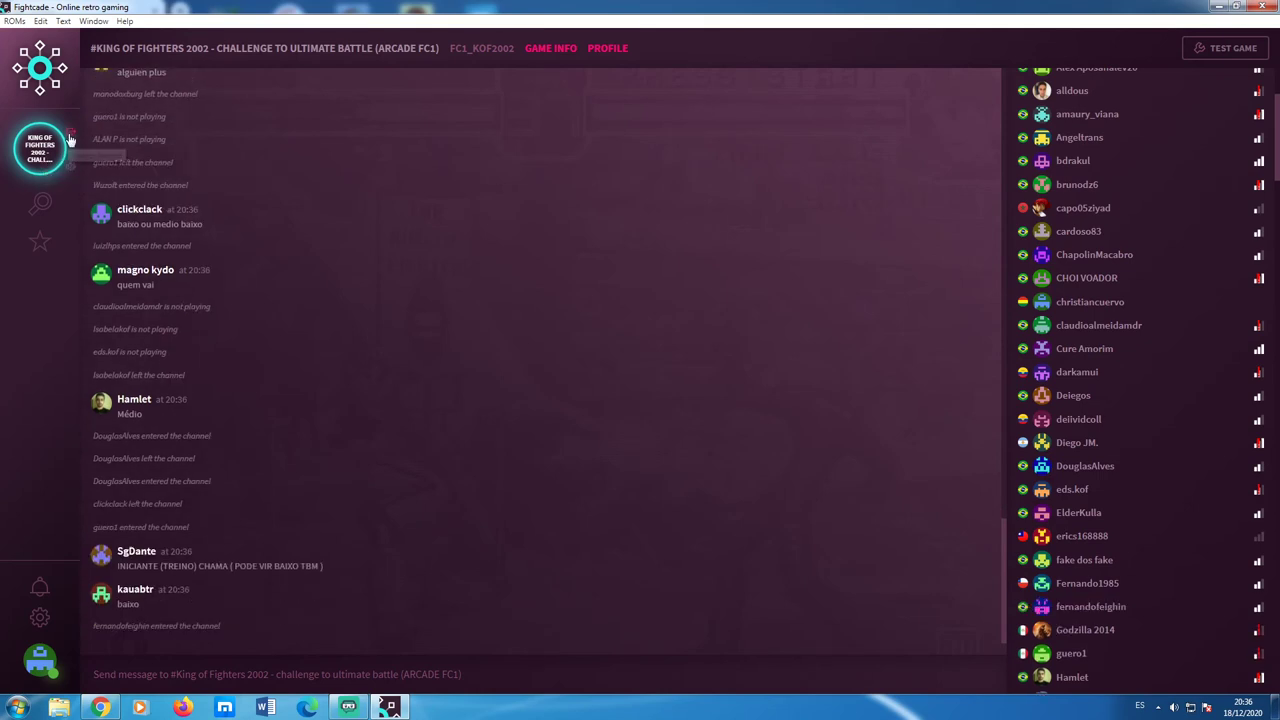
click(46, 206)
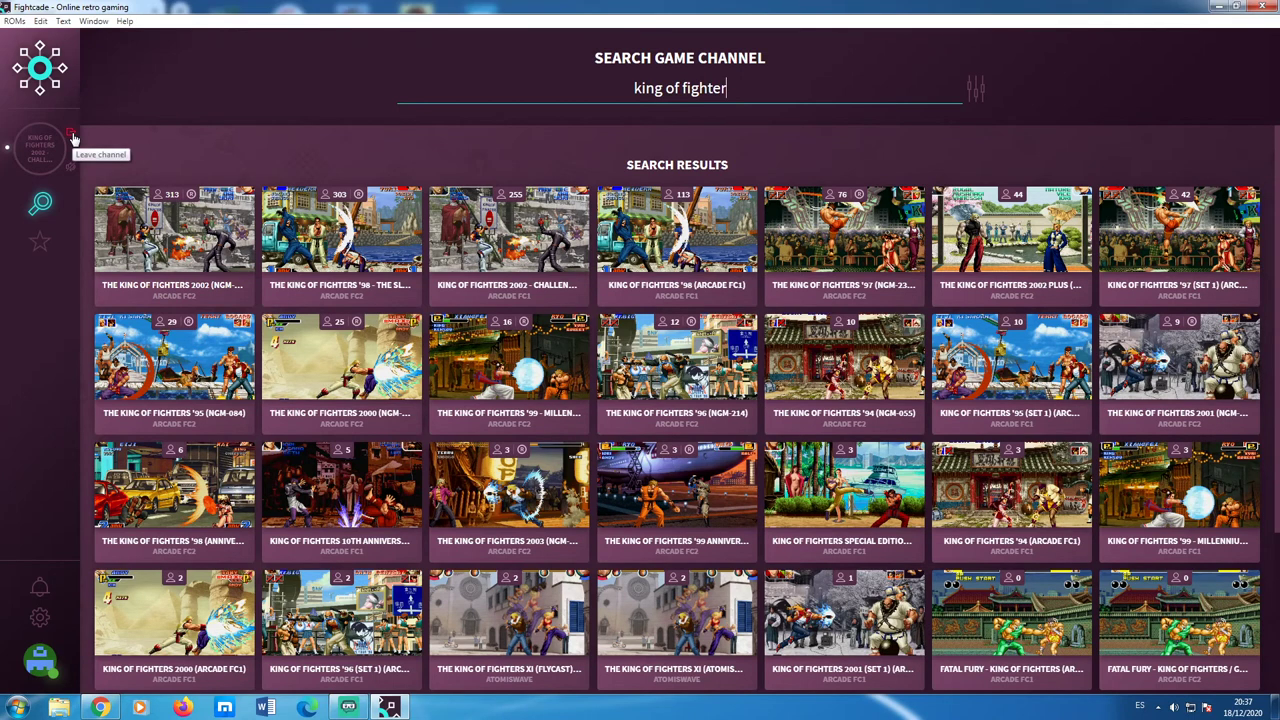
click(72, 135)
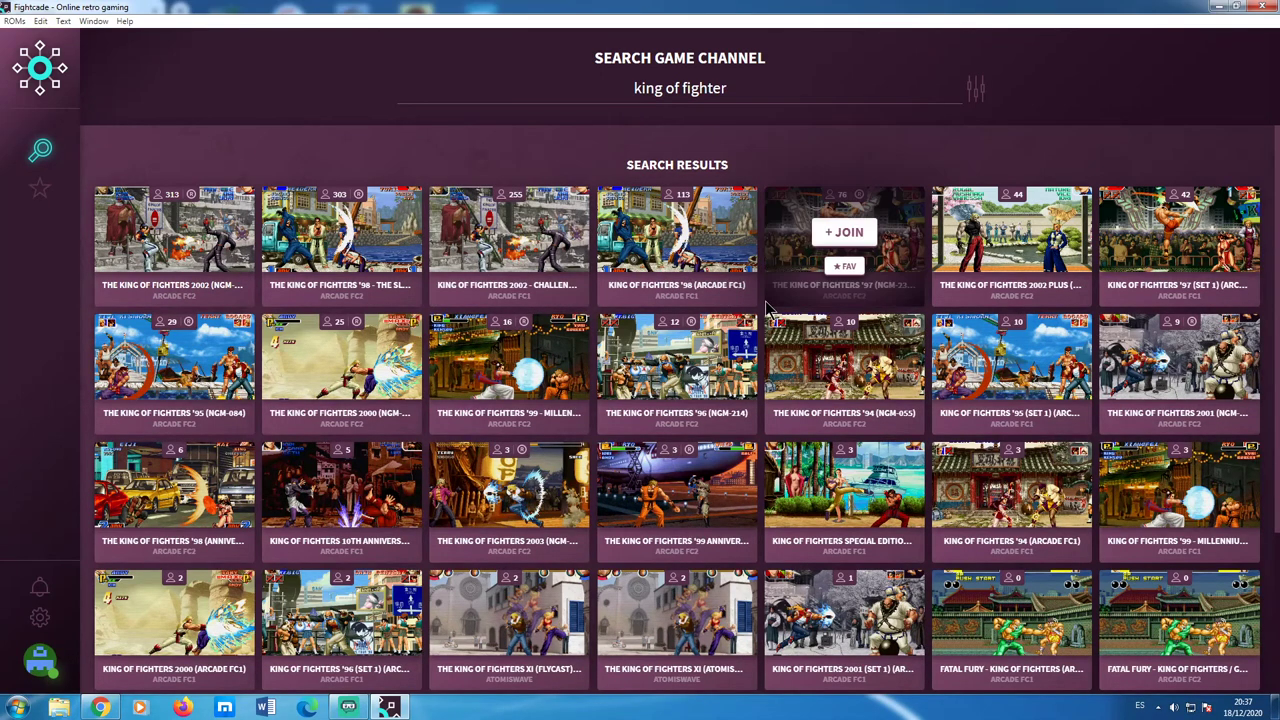
Join The King of Fighters 2002 Plus (bootleg set 1) from the search results and launch a test game from its channel.
mouse_move(1033, 258)
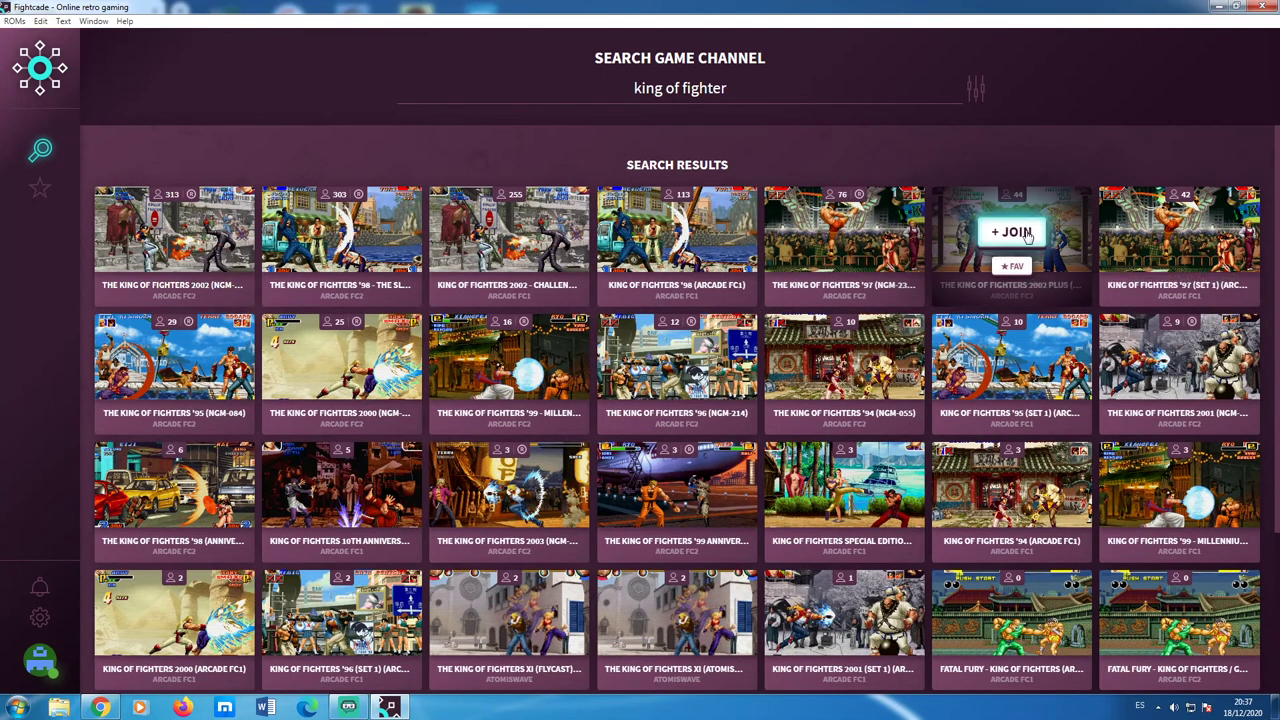
click(1025, 233)
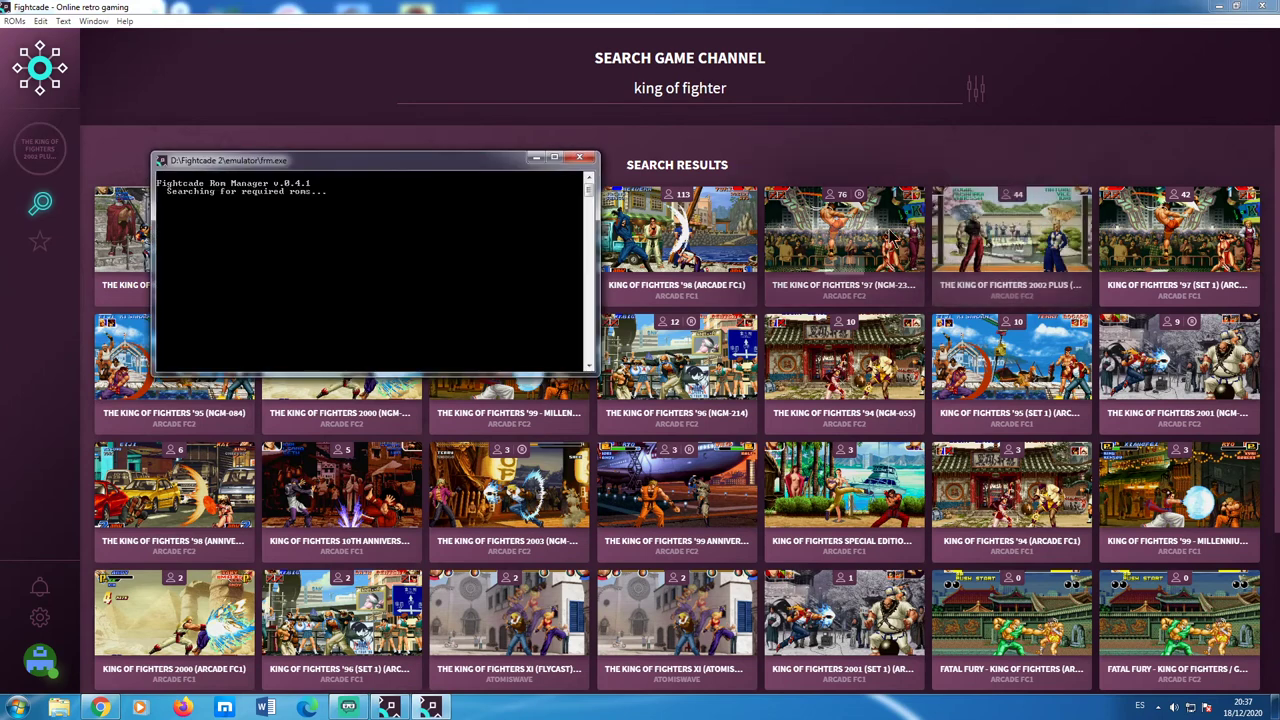
click(44, 150)
click(1248, 52)
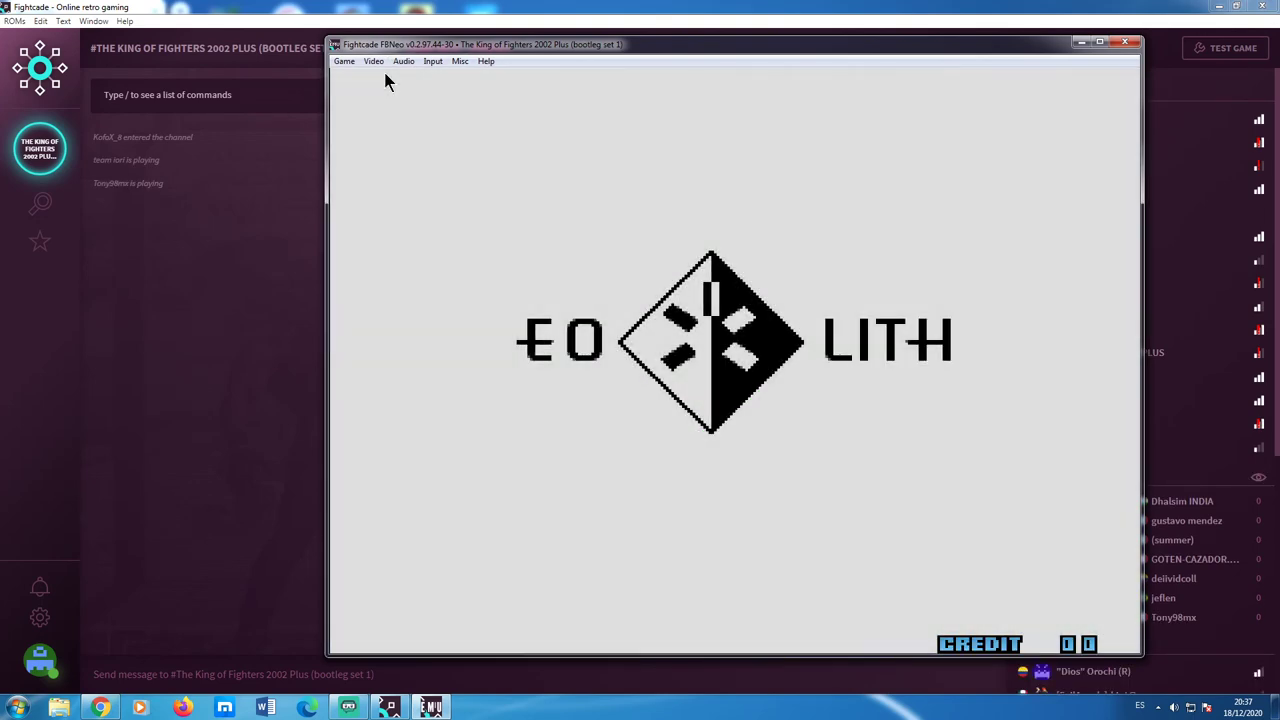
Review the Player 1 control mappings in the emulator's Map Game Inputs dialog and close it without changes.
key(F5)
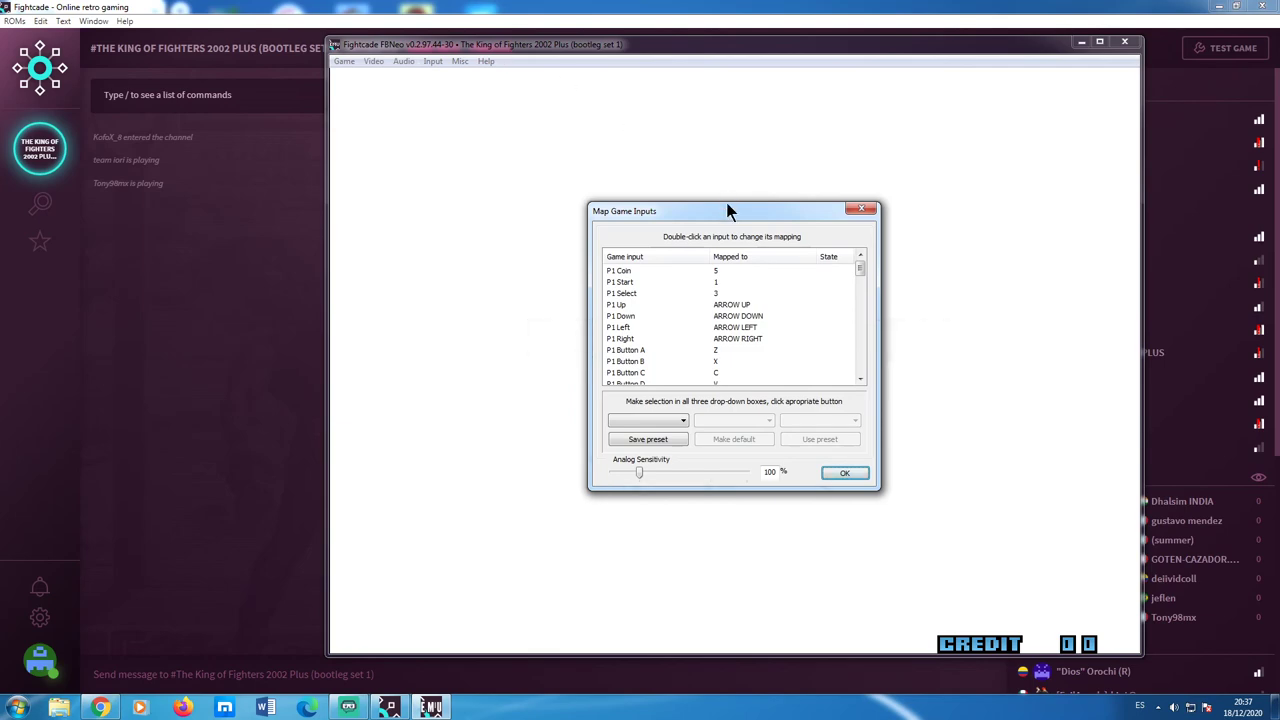
drag(731, 209, 665, 154)
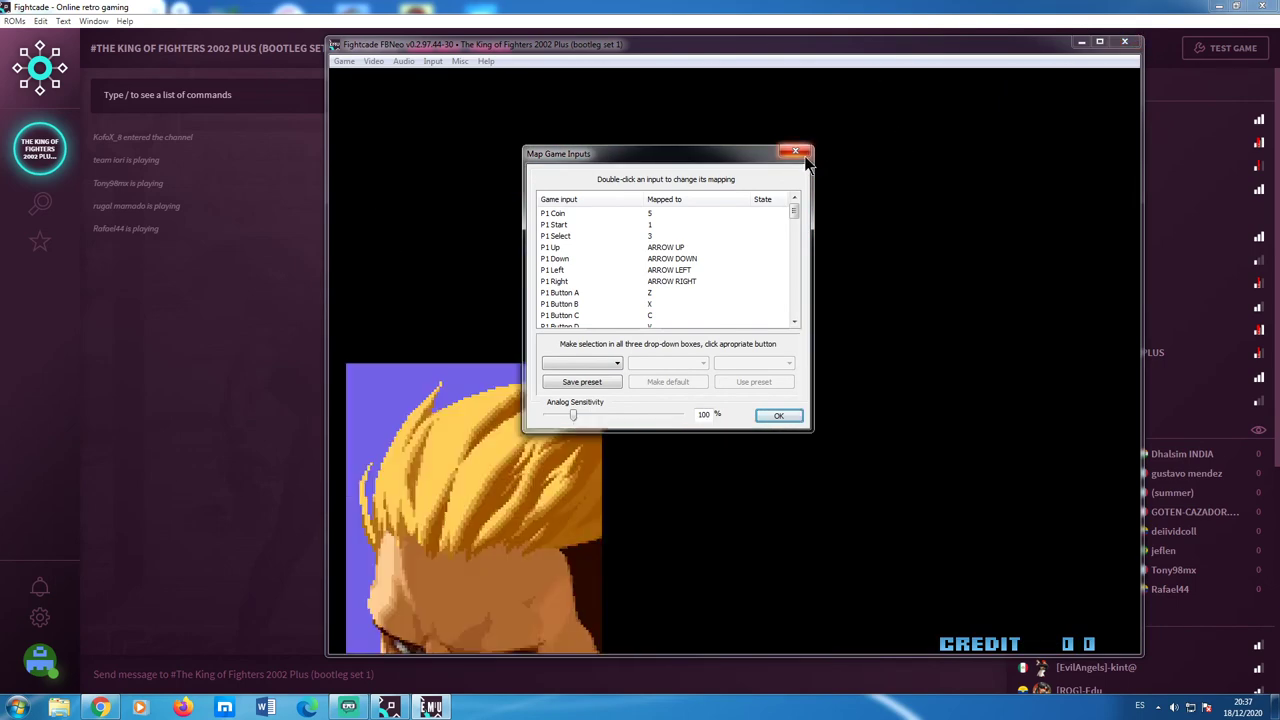
click(805, 157)
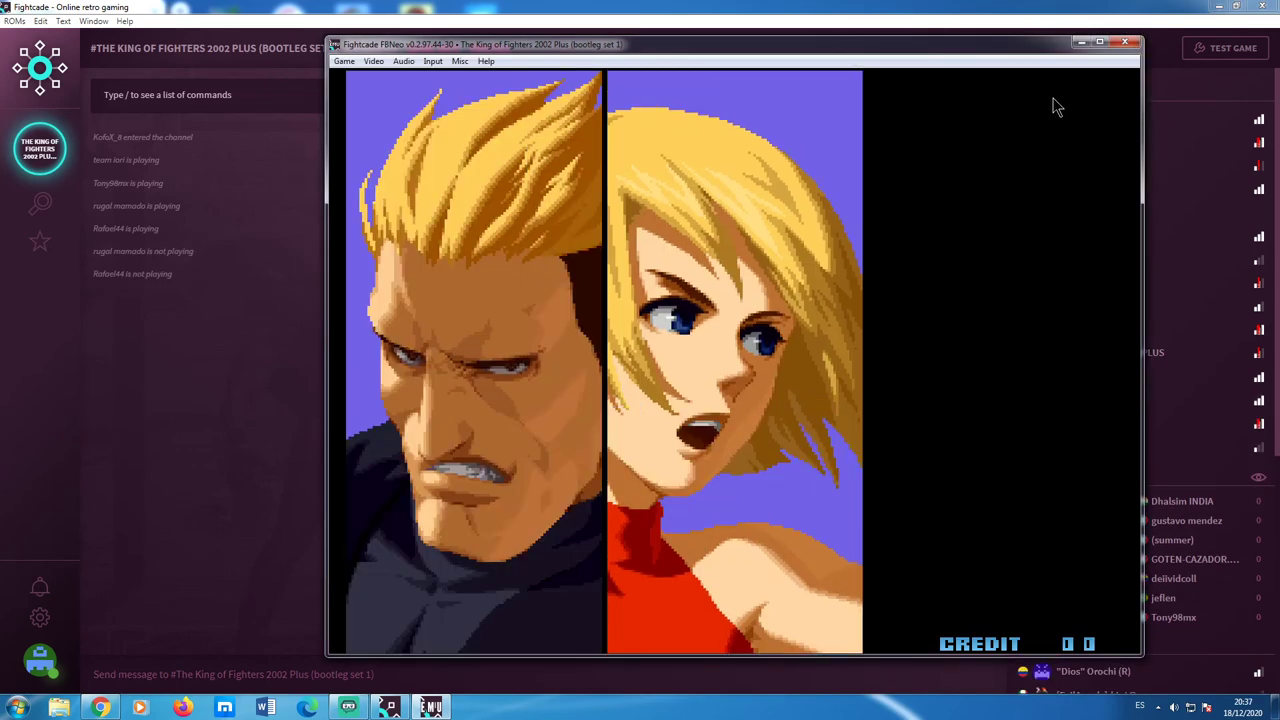
Close the FBNeo emulator and launch the test game of The King of Fighters 2002 Plus again.
click(1125, 45)
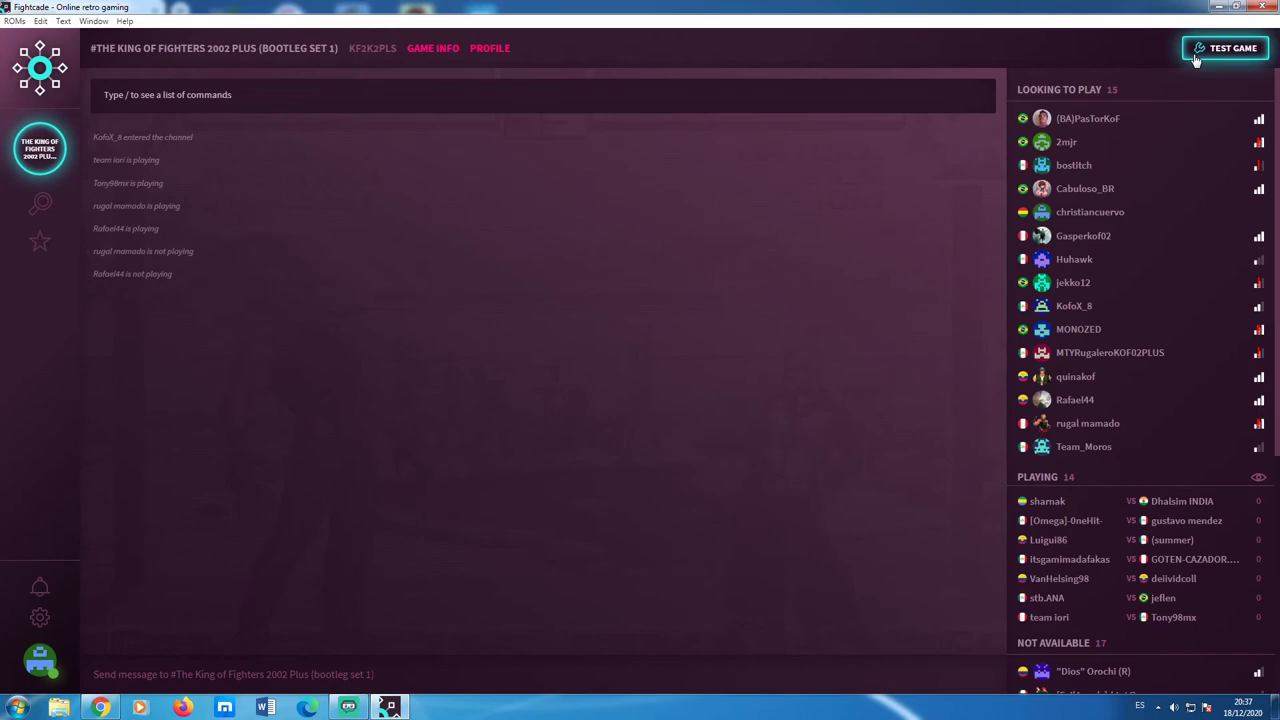
click(1228, 48)
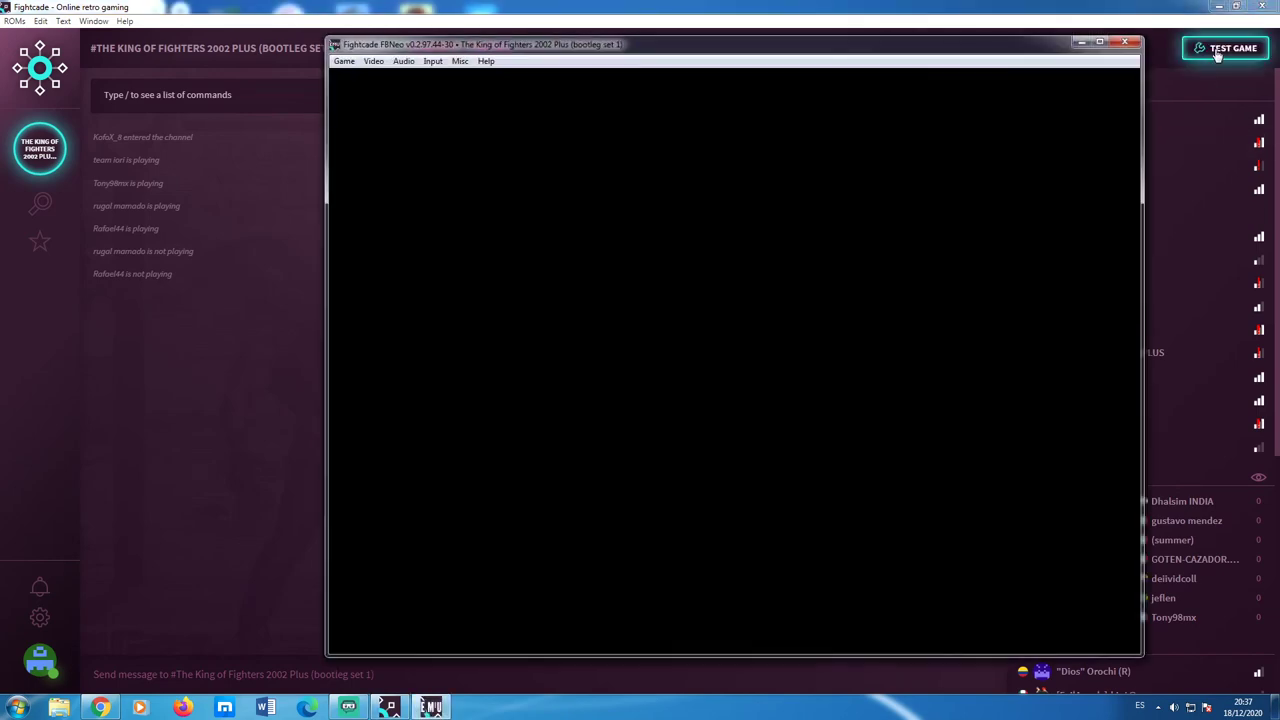